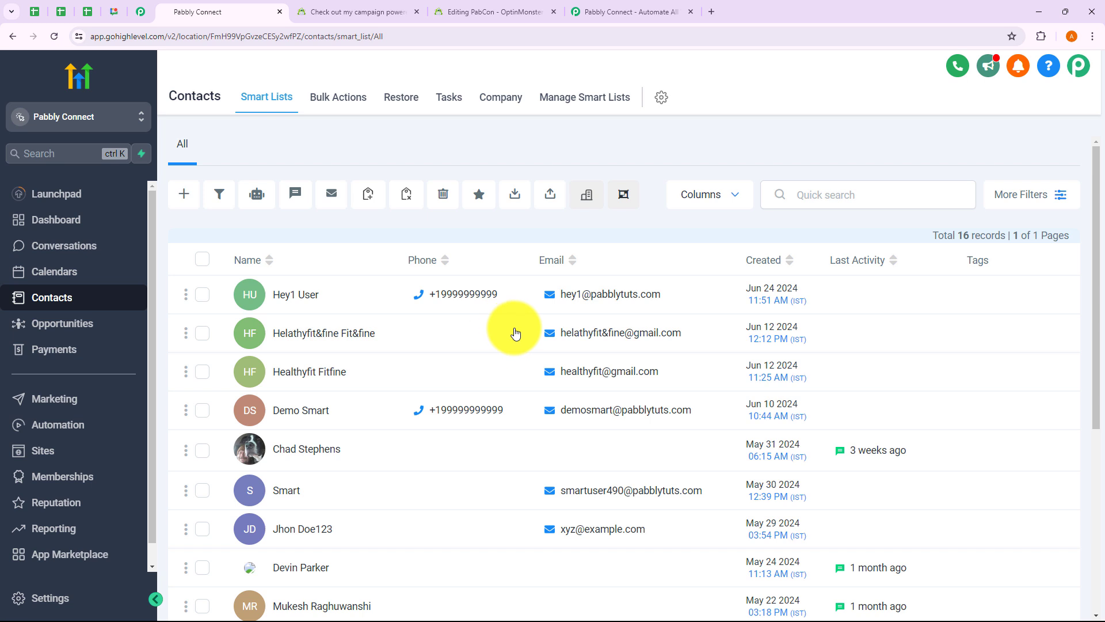
Step: Glance at the OptinMonster campaign editor, then move to the Pabbly Connect homepage tab
left_click(510, 15)
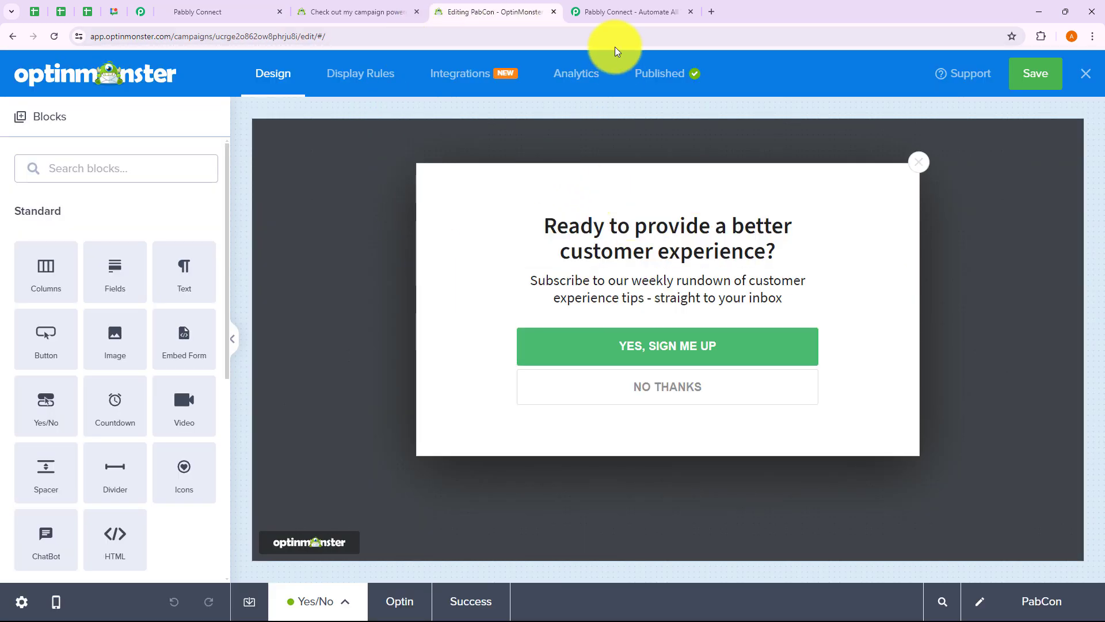
left_click(619, 12)
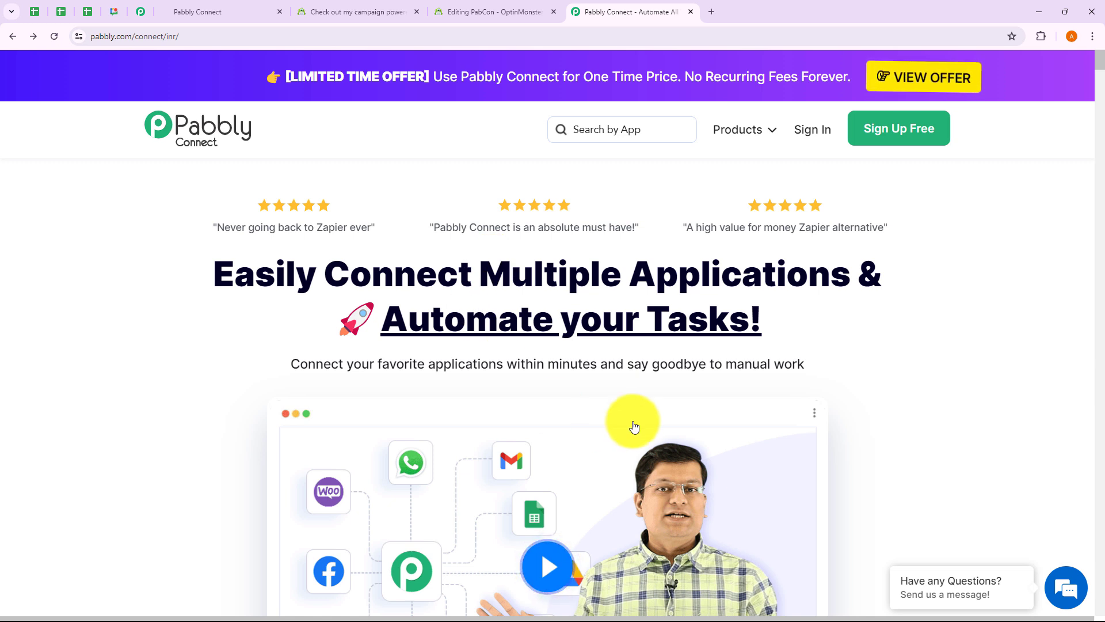
Step: Sign in to Pabbly and launch Pabbly Connect from the All Pabbly Apps list
left_click(196, 37)
left_click(341, 125)
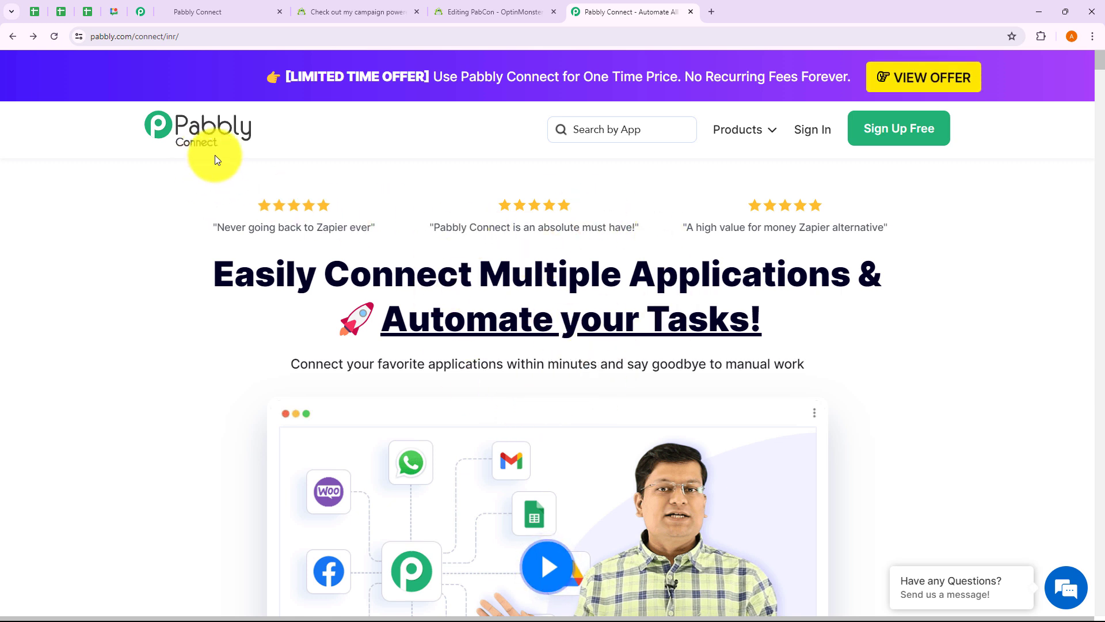
left_click(813, 134)
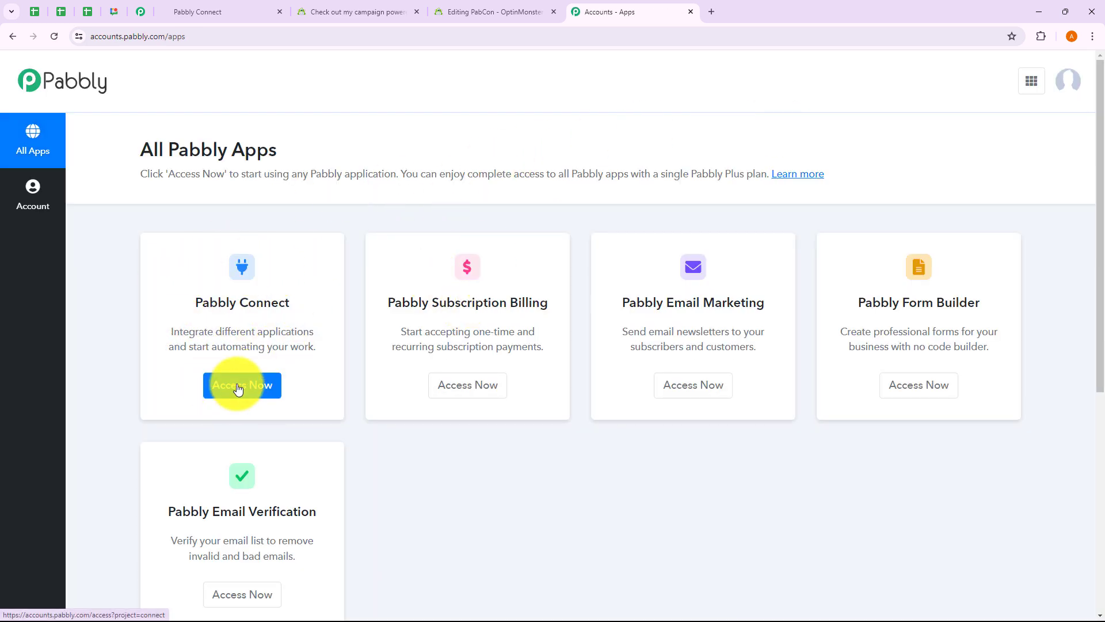
left_click(238, 390)
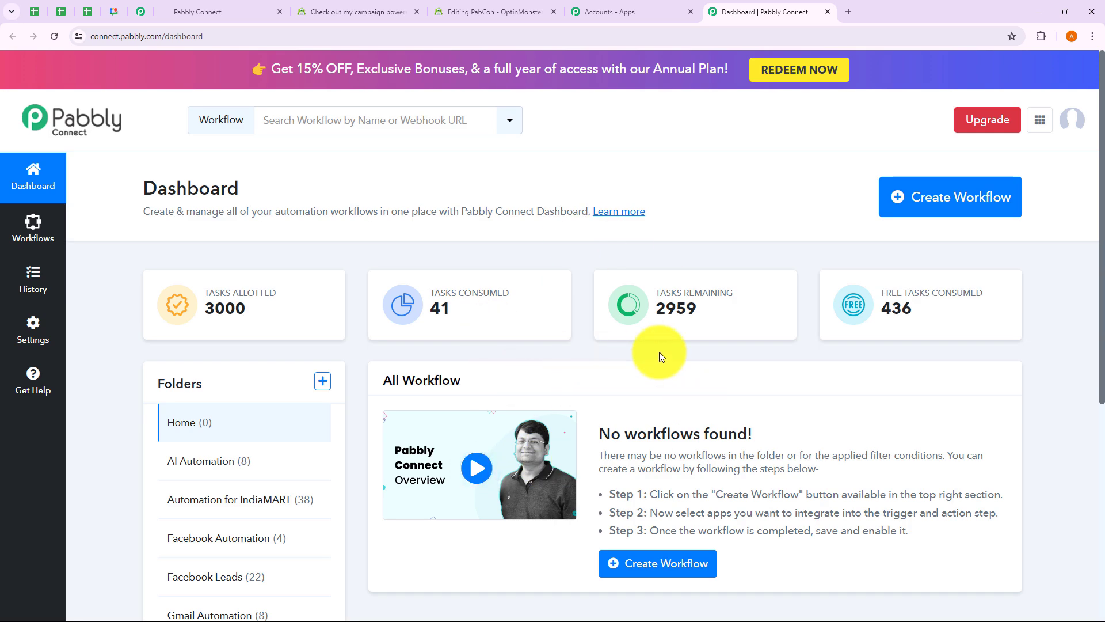
Step: Try the new-workflow and new-folder forms, browsing the folder list, then cancel both
left_click(971, 208)
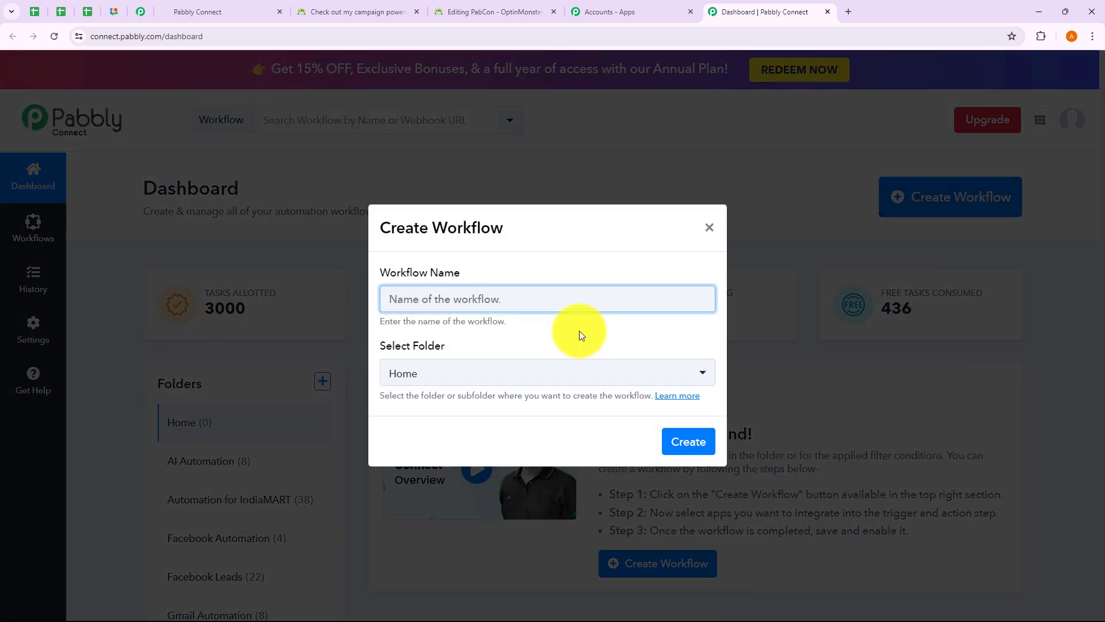
left_click_drag(381, 321, 520, 320)
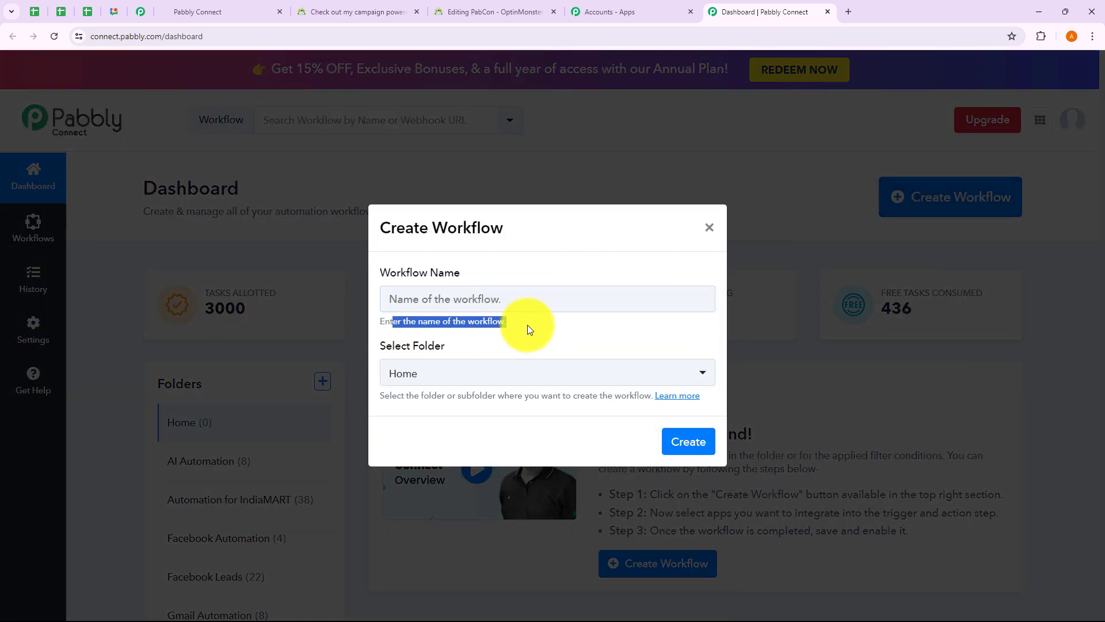
left_click(527, 324)
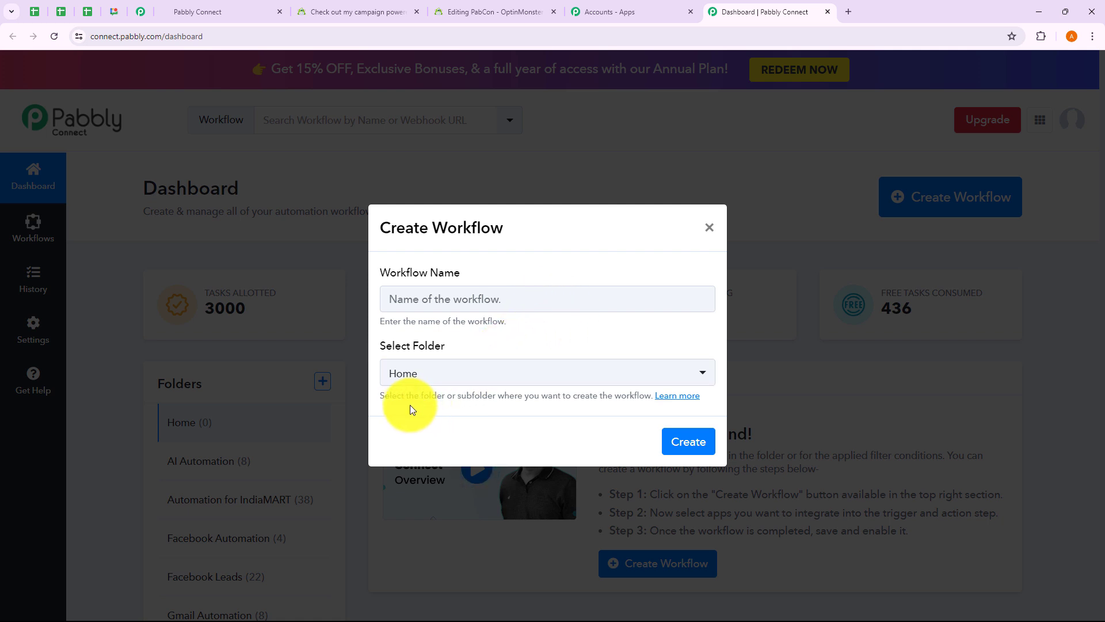
left_click_drag(403, 399, 501, 382)
left_click(501, 376)
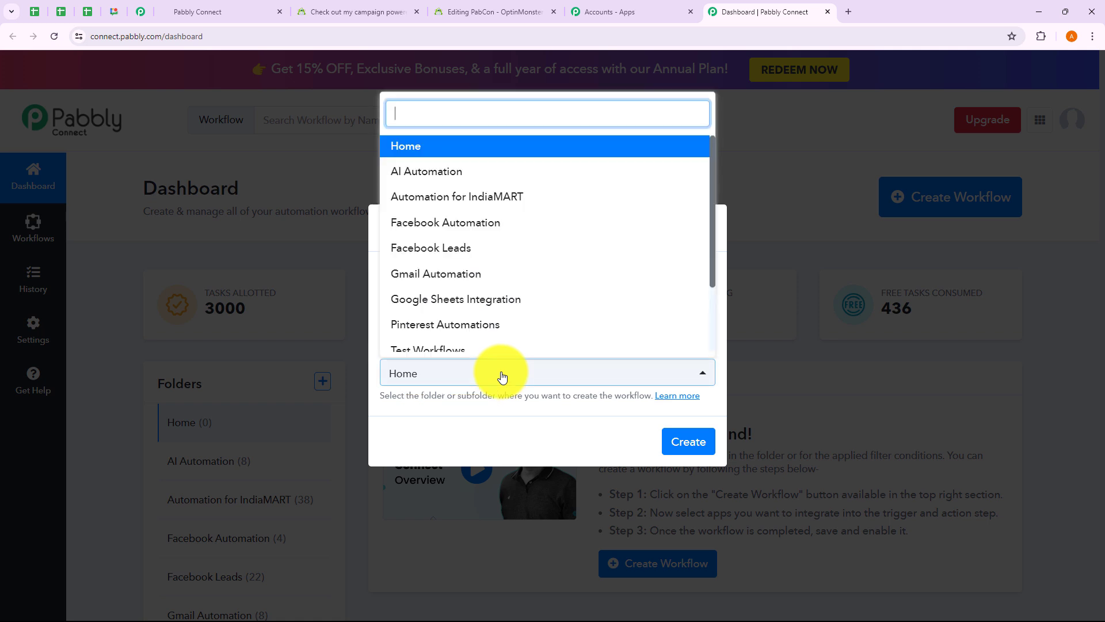
scroll(514, 282, "down", 3)
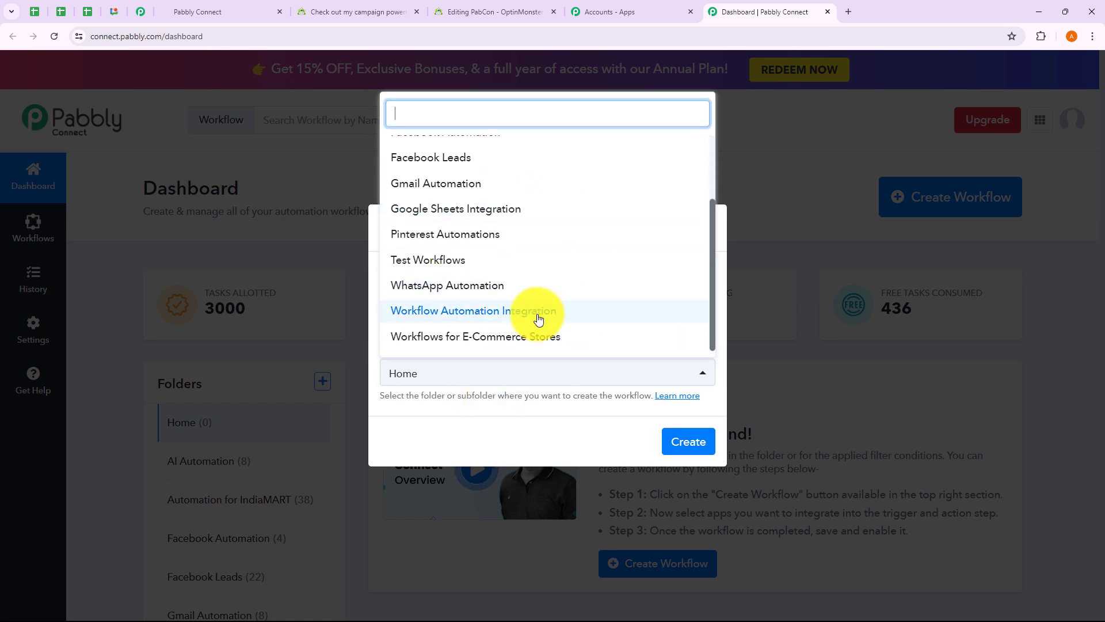
left_click(562, 422)
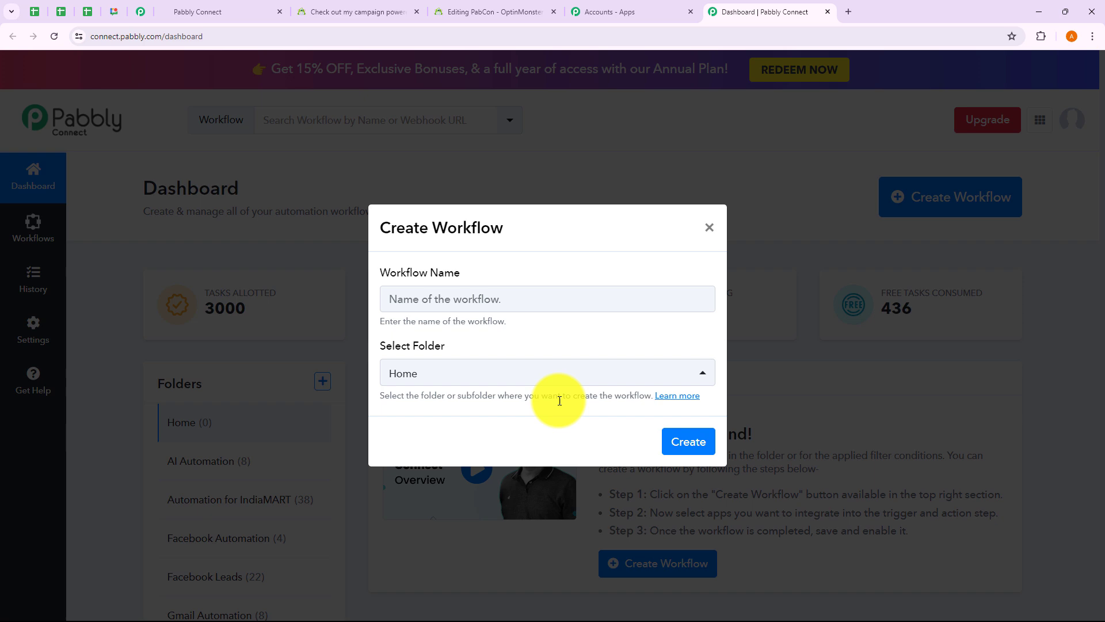
left_click(709, 227)
left_click(322, 381)
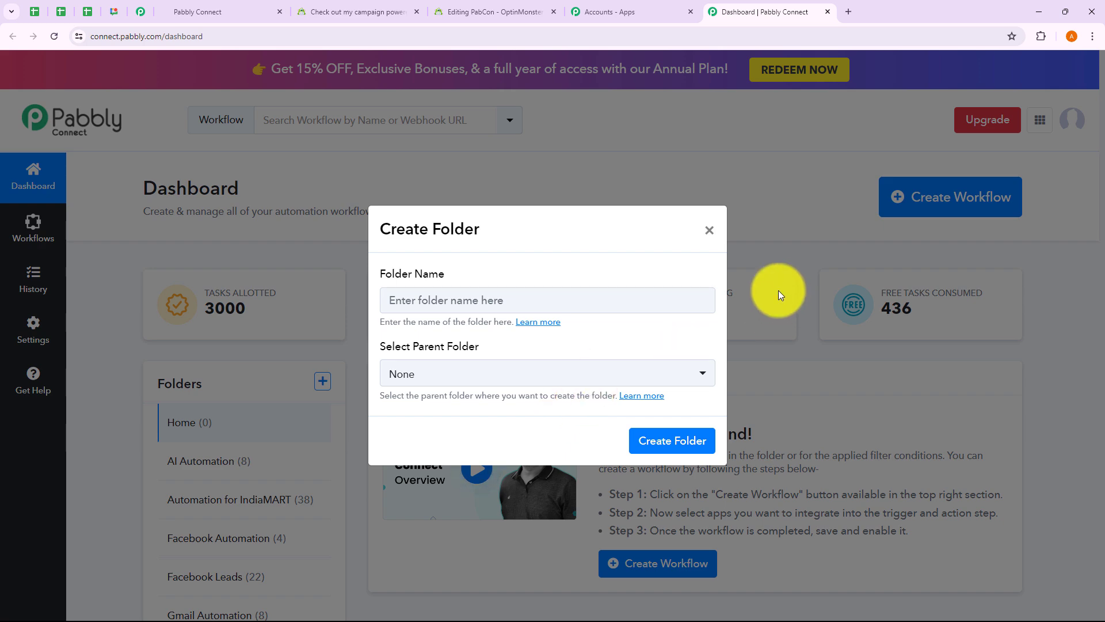
left_click(710, 235)
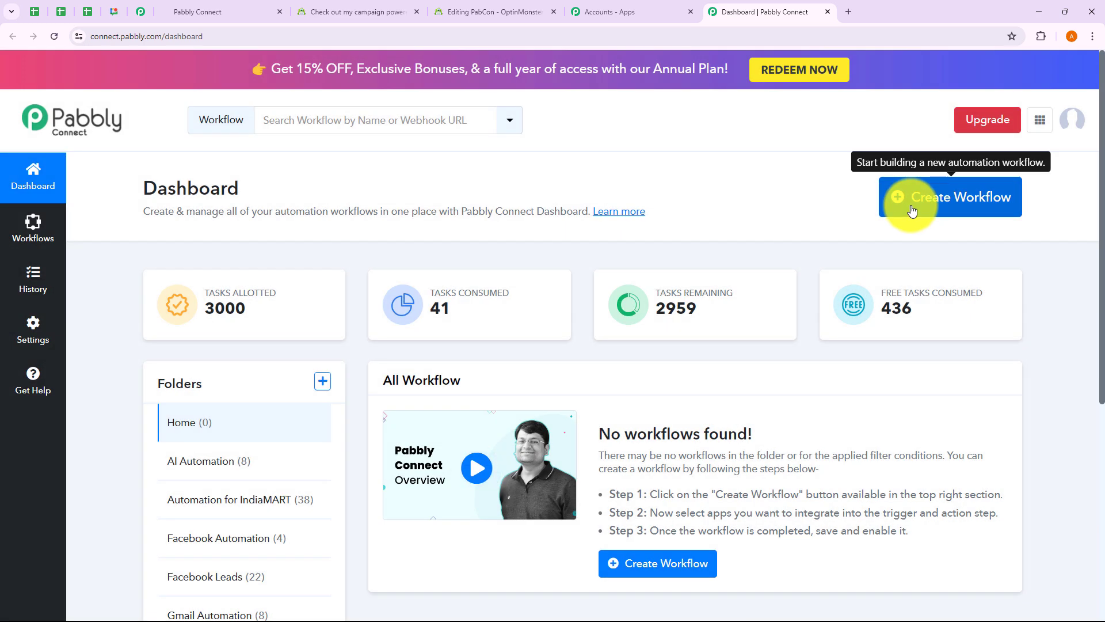
Step: Create workflow 'Create GoHighLevel Contact for OptinMonster Lead' in the Workflow Automation Integration folder
left_click(911, 211)
left_click(565, 299)
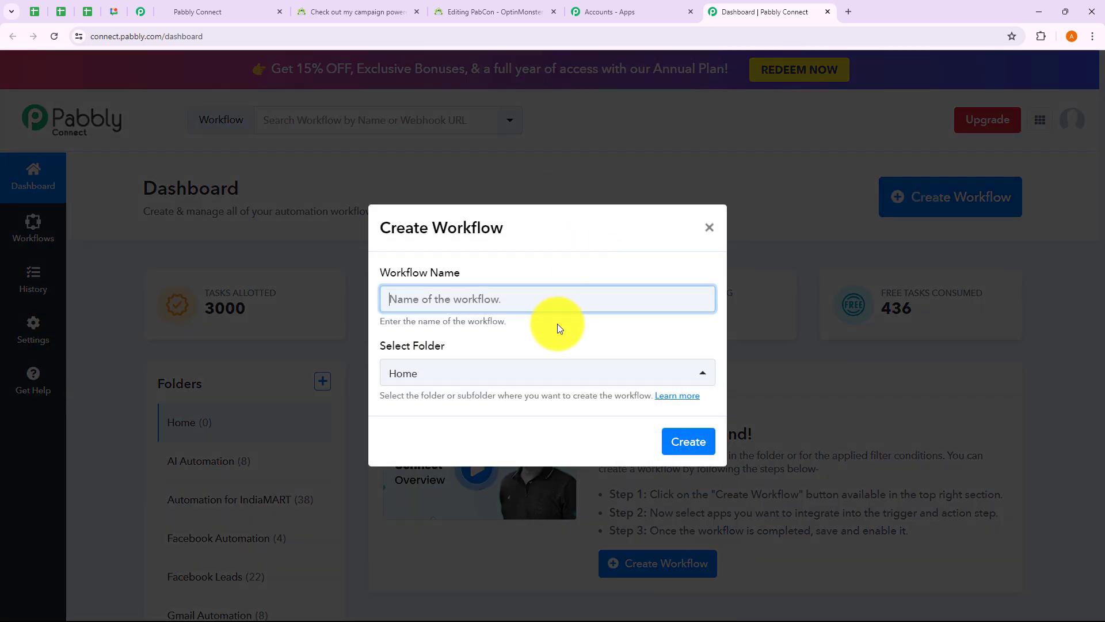
type("Create GoHighLevel Contact for OptinMonster Lead")
left_click_drag(456, 299, 612, 340)
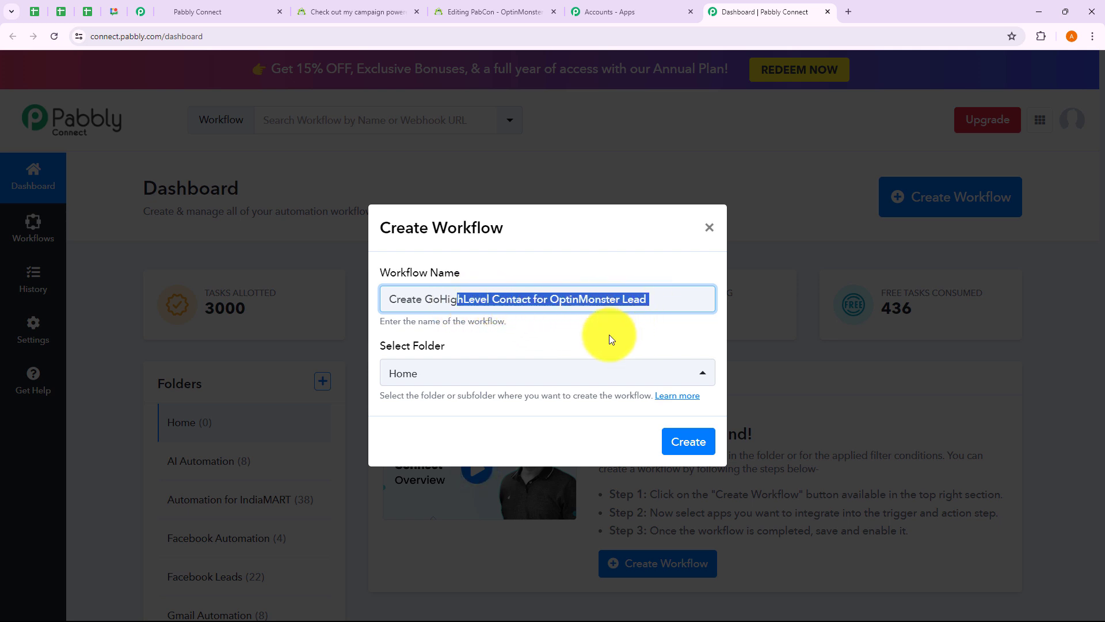
left_click(611, 338)
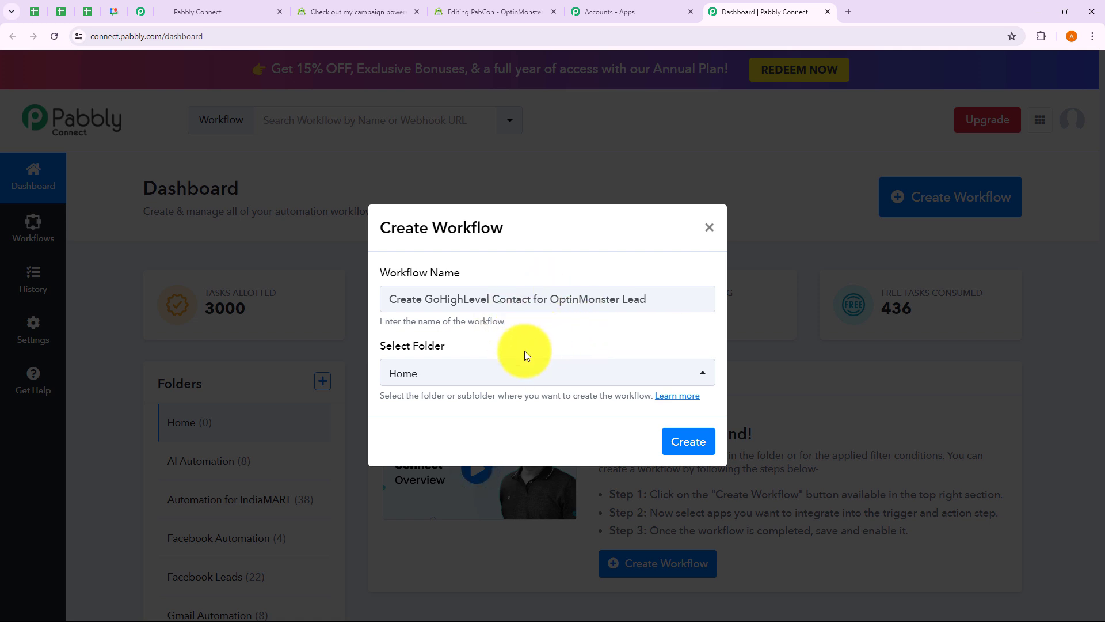
left_click(508, 376)
scroll(518, 298, "down", 3)
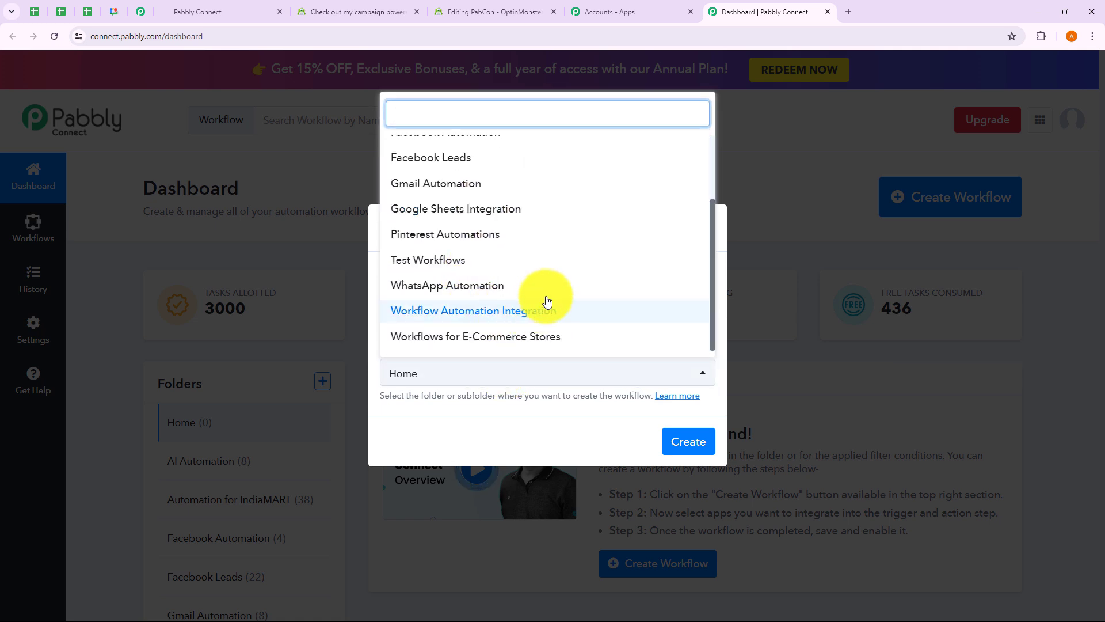
left_click(505, 314)
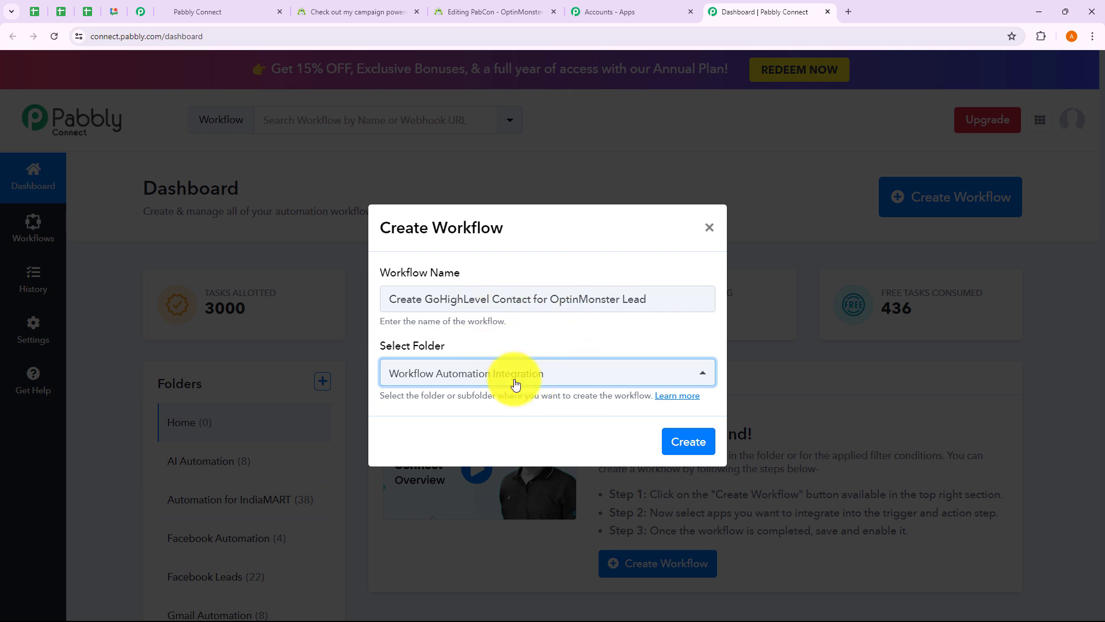
left_click(685, 450)
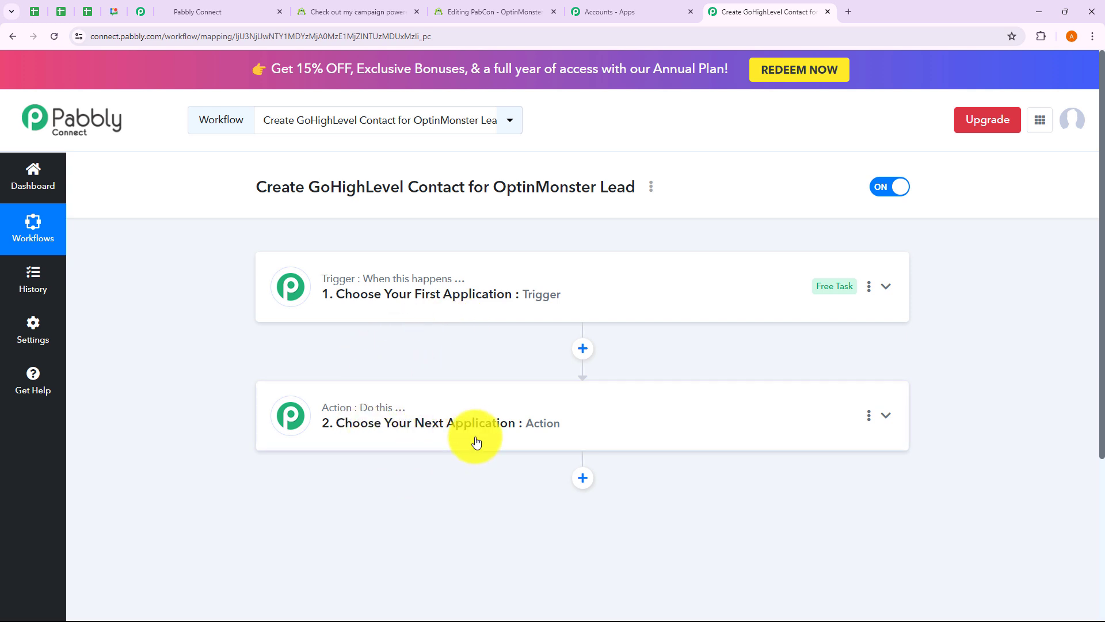
Step: Expand and collapse the trigger and action steps to preview their app choices
left_click(423, 315)
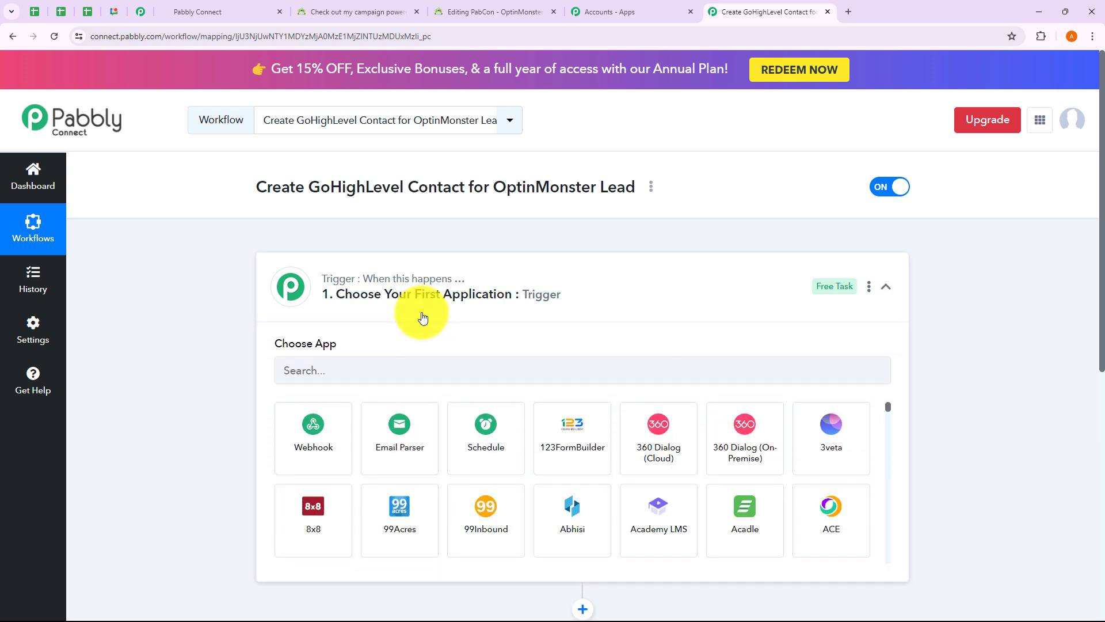
left_click(423, 315)
left_click(451, 447)
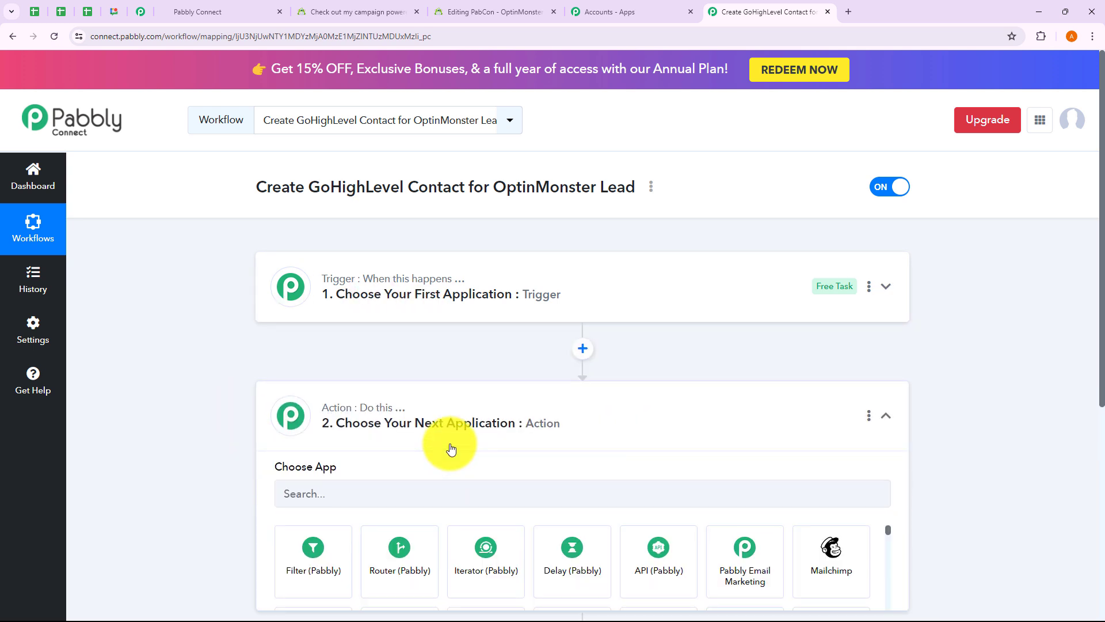
left_click(434, 245)
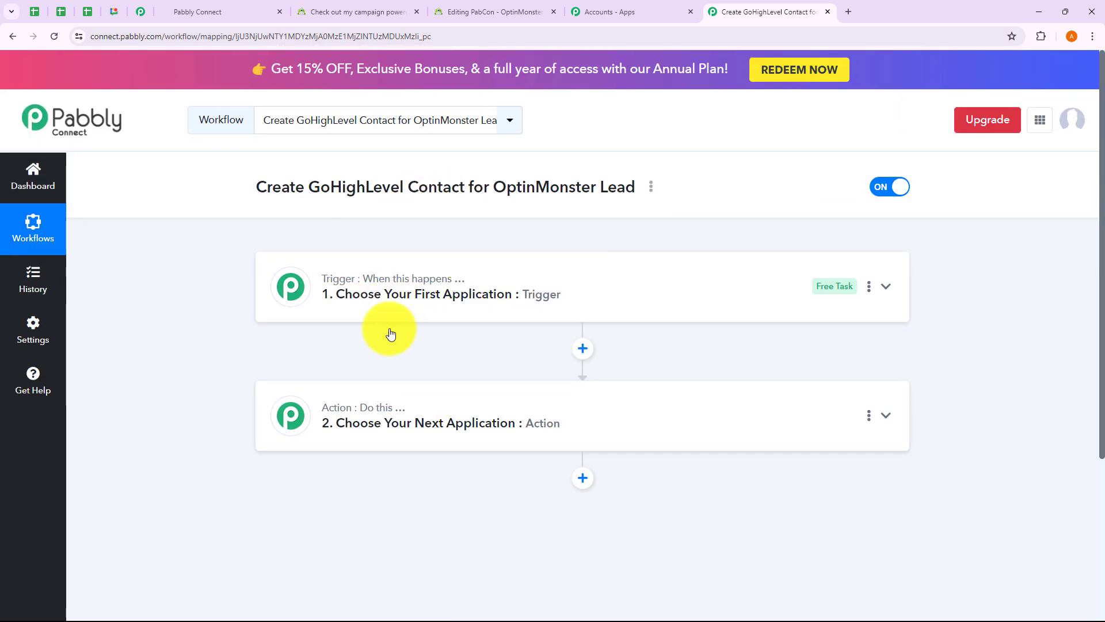
Step: Set OptinMonster as the trigger app with New Lead as its trigger event
left_click(468, 318)
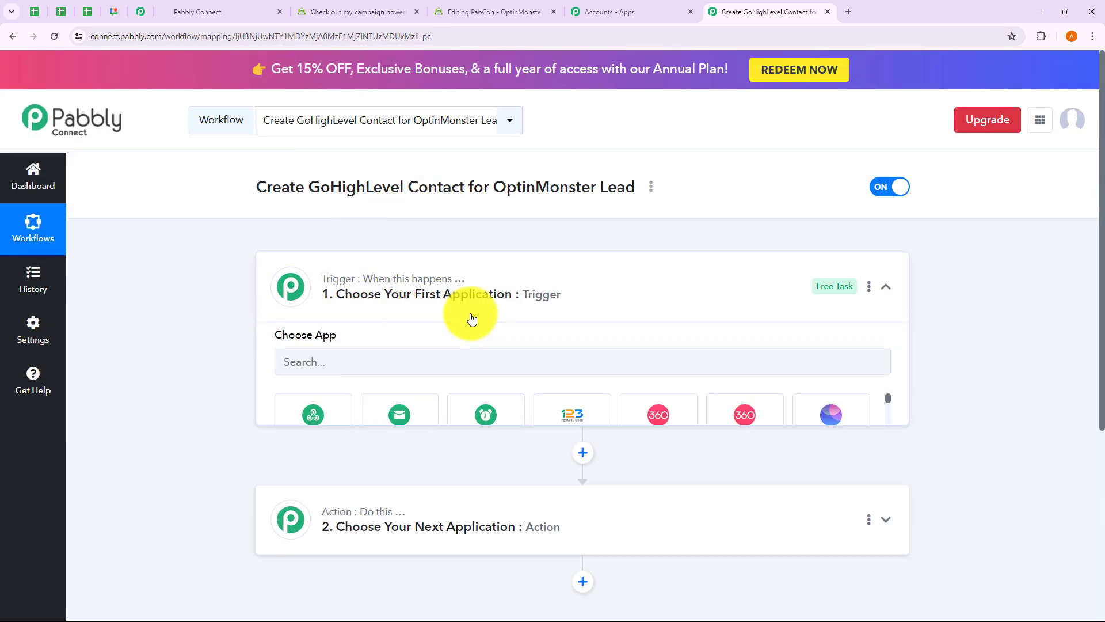
left_click(367, 370)
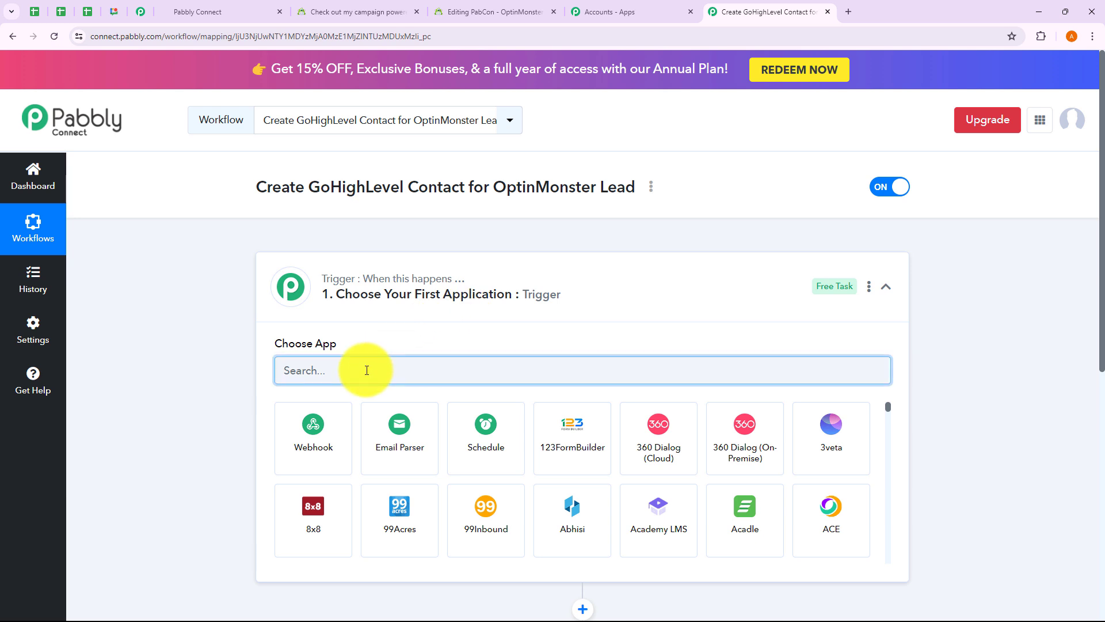
type("Op")
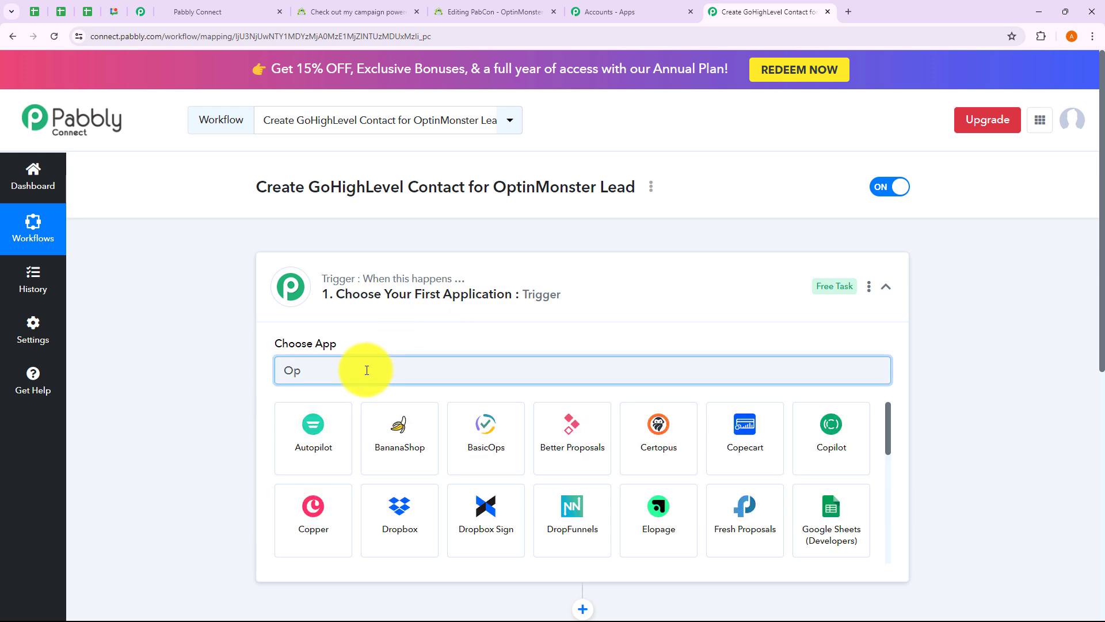
type("tinMon")
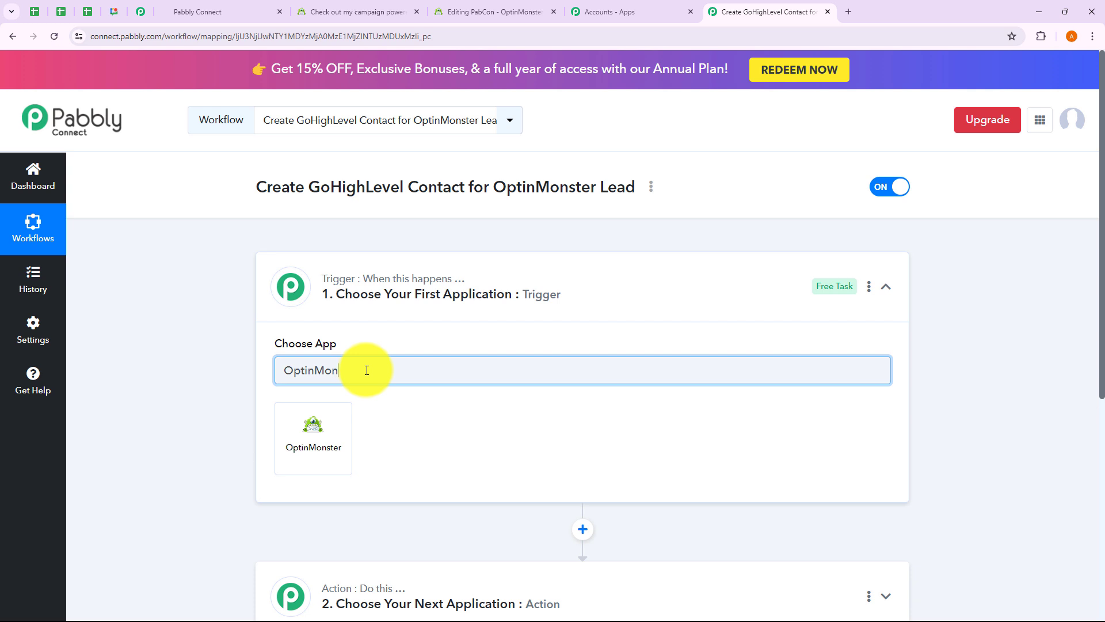
type("ster")
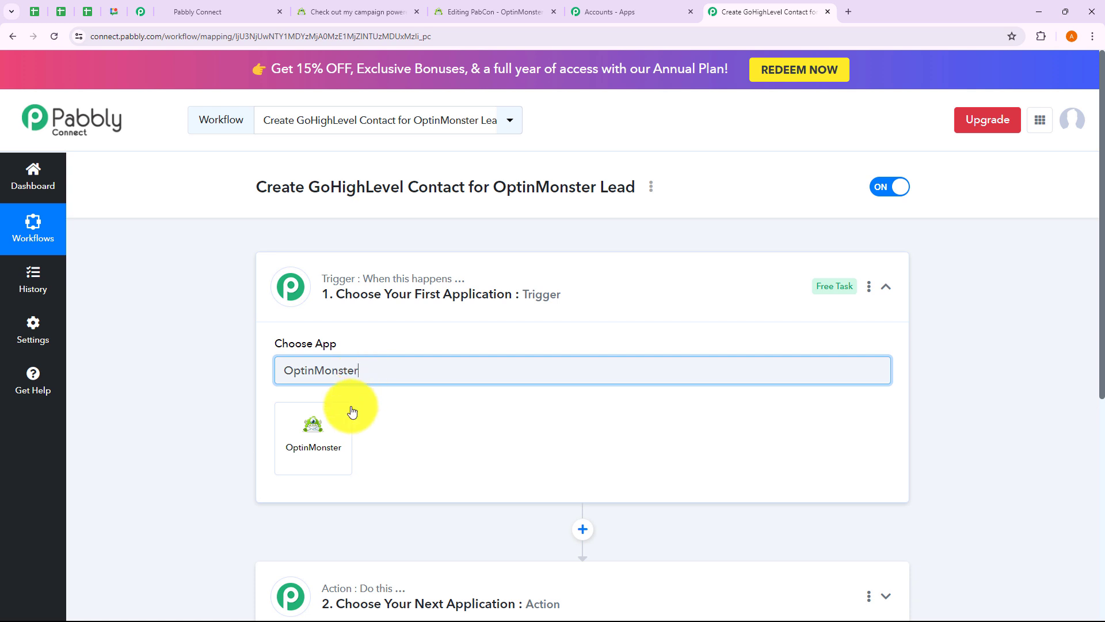
left_click(328, 444)
left_click(336, 430)
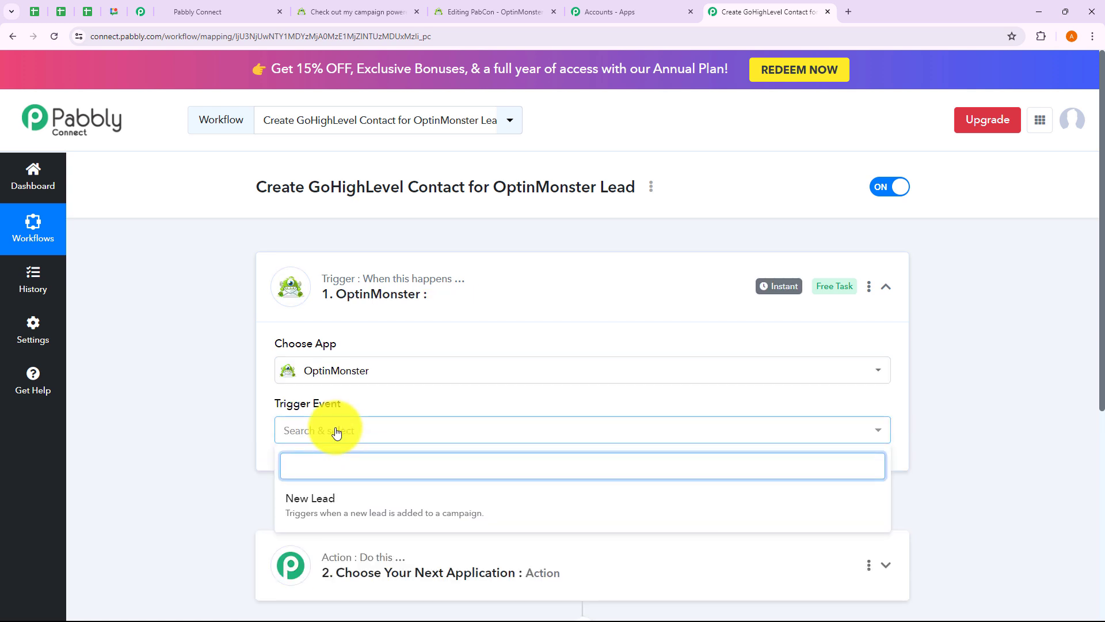
left_click(335, 505)
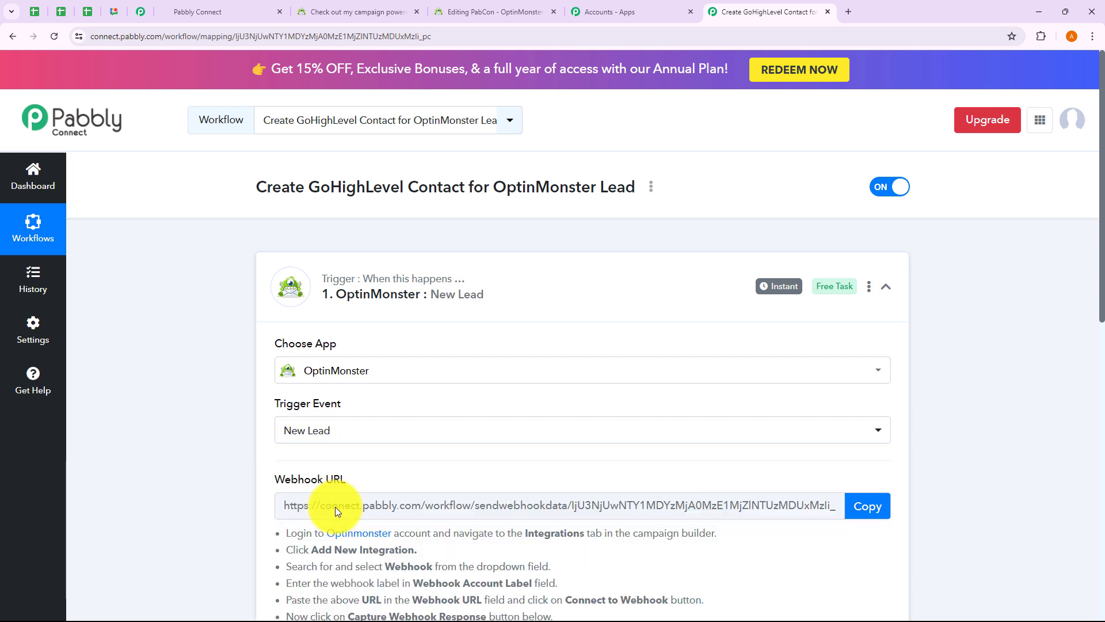
Step: Read the webhook setup instructions, then copy the webhook URL and start capturing
scroll(386, 555, "down", 4)
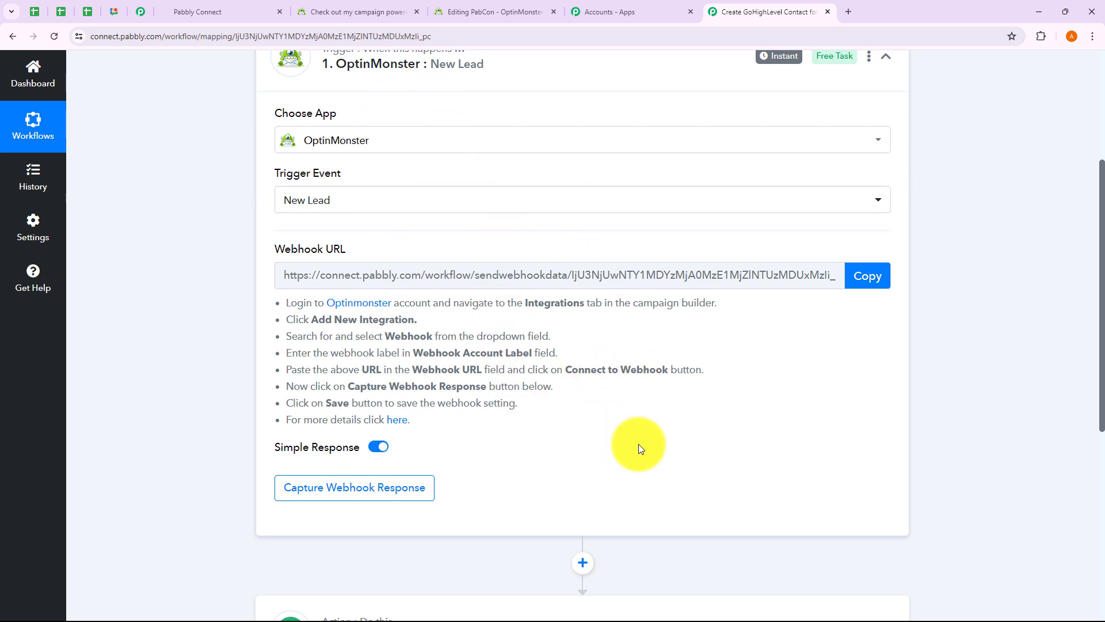
left_click_drag(284, 303, 411, 419)
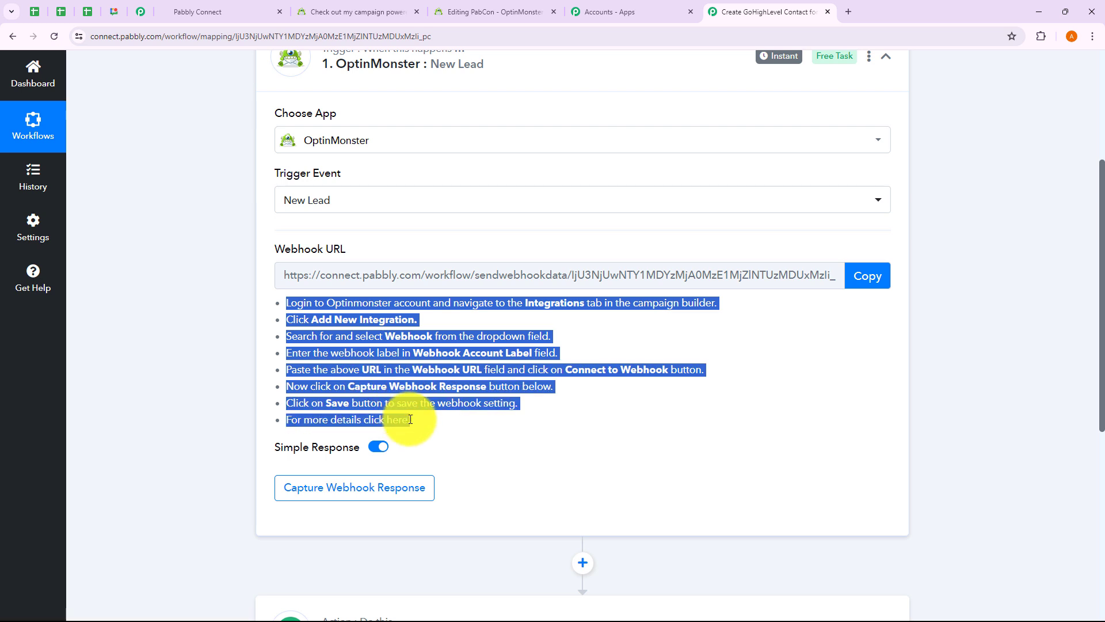
left_click(422, 421)
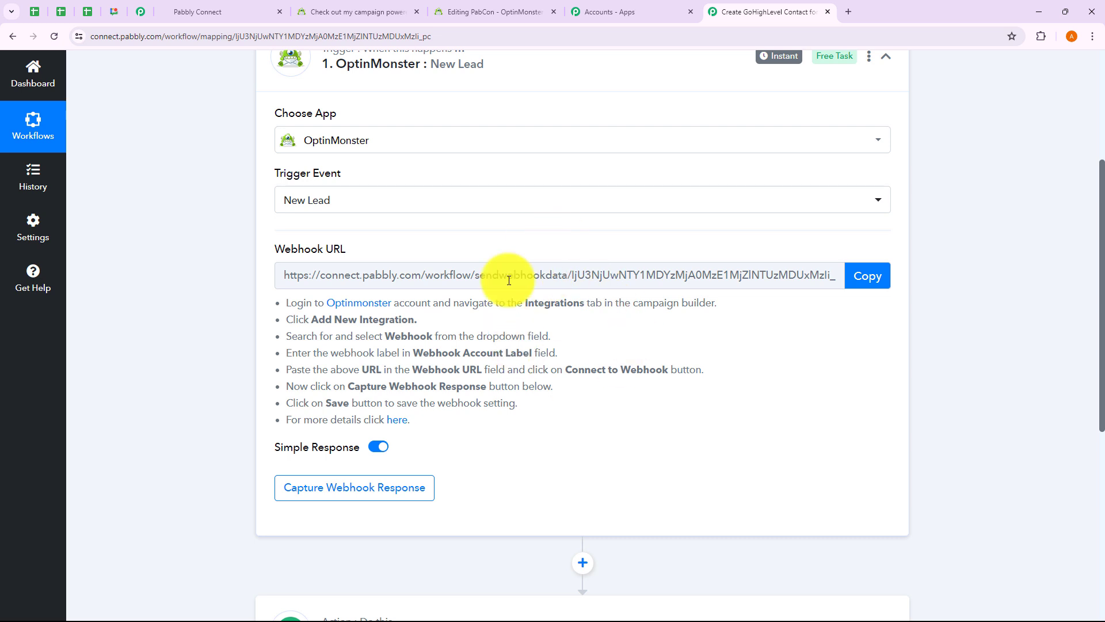
left_click(863, 279)
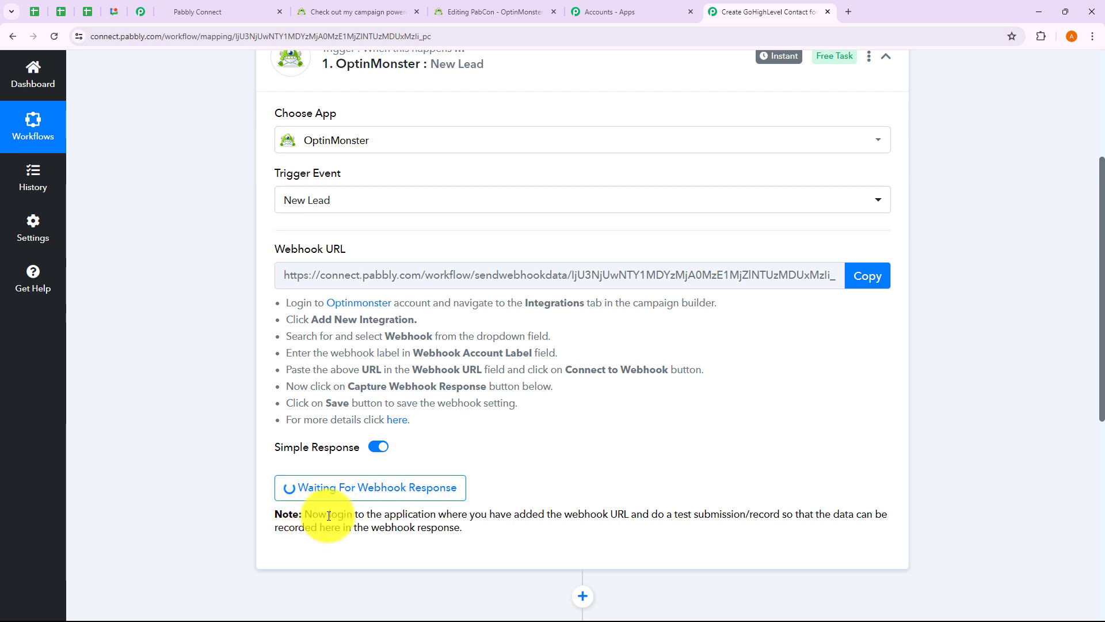
Step: Highlight the note explaining that a test submission is needed
left_click_drag(312, 514, 797, 514)
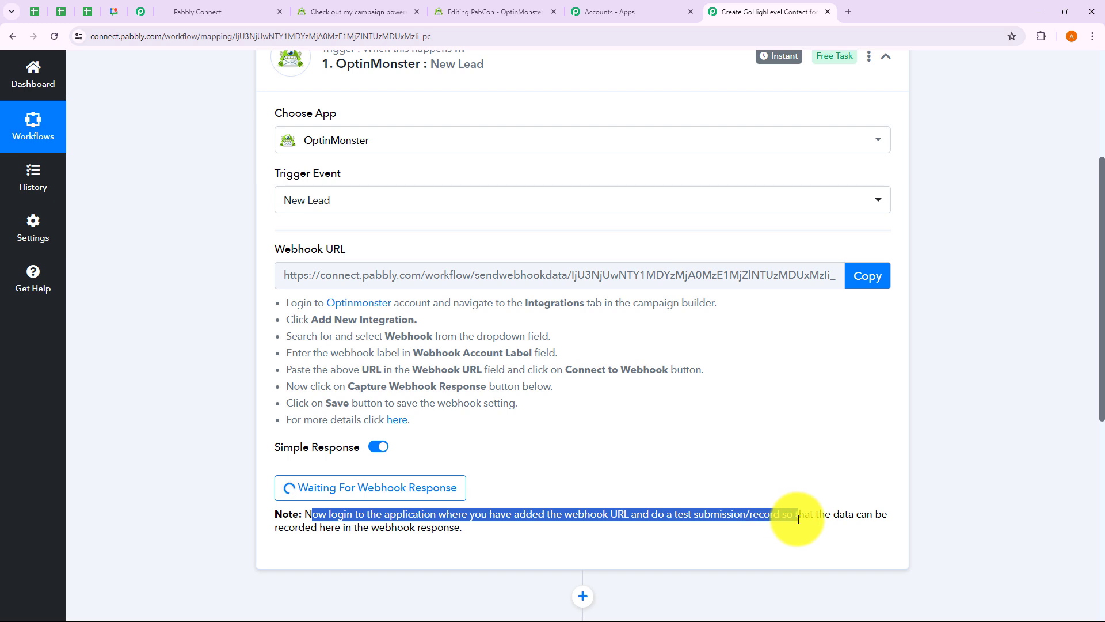
left_click_drag(382, 527, 495, 528)
left_click(521, 531)
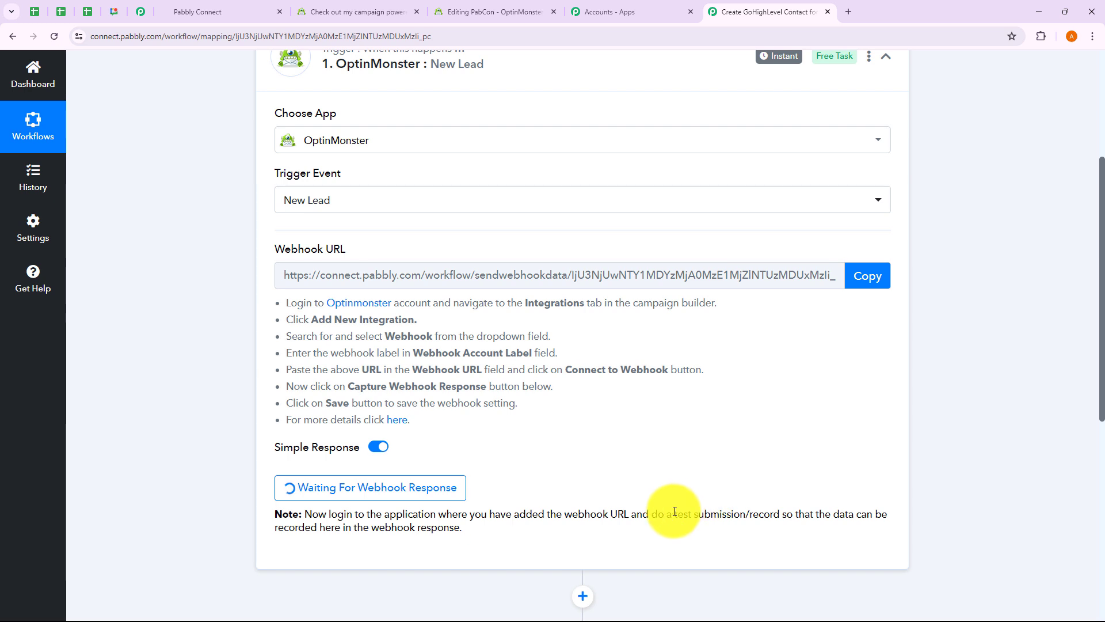
left_click_drag(672, 513, 735, 525)
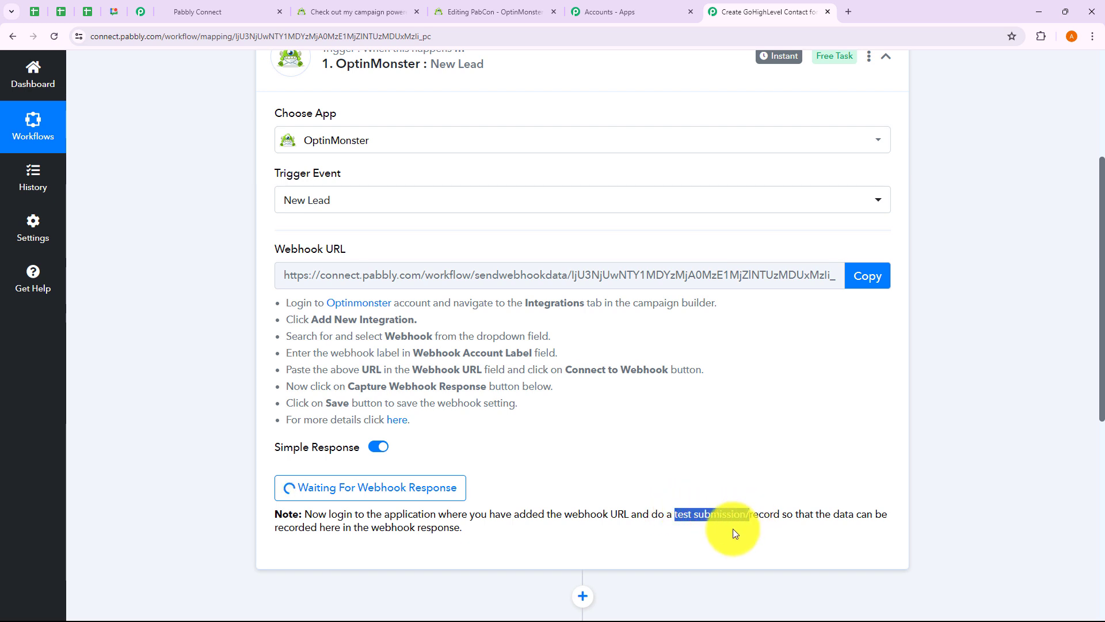
left_click(733, 528)
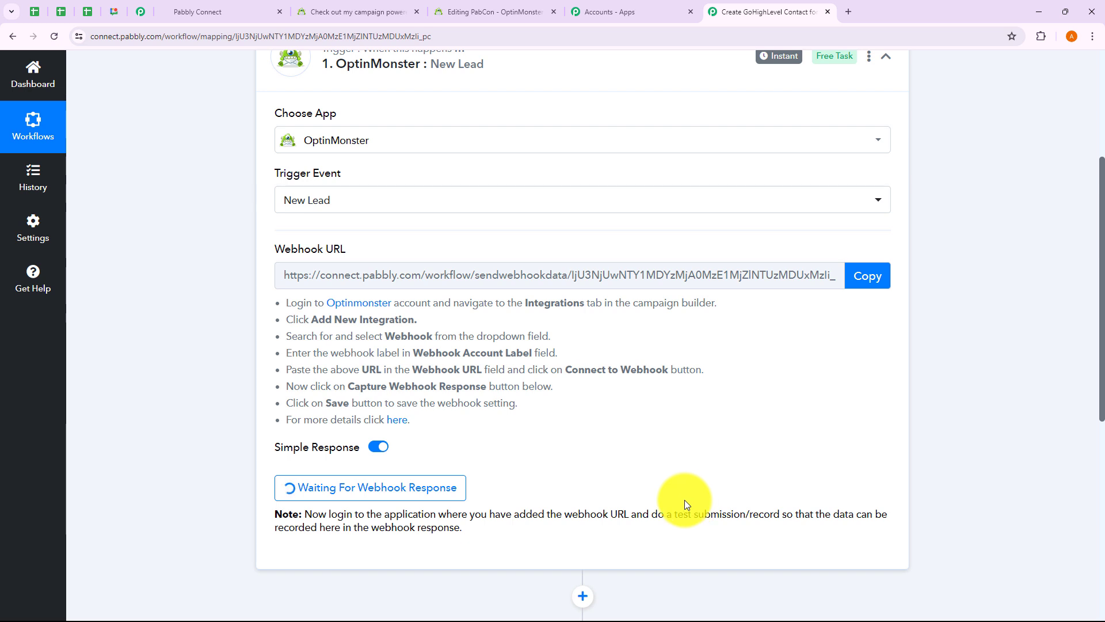
Step: In the campaign's Integrations, add a Webhook integration and choose Add New Webhook
left_click(471, 12)
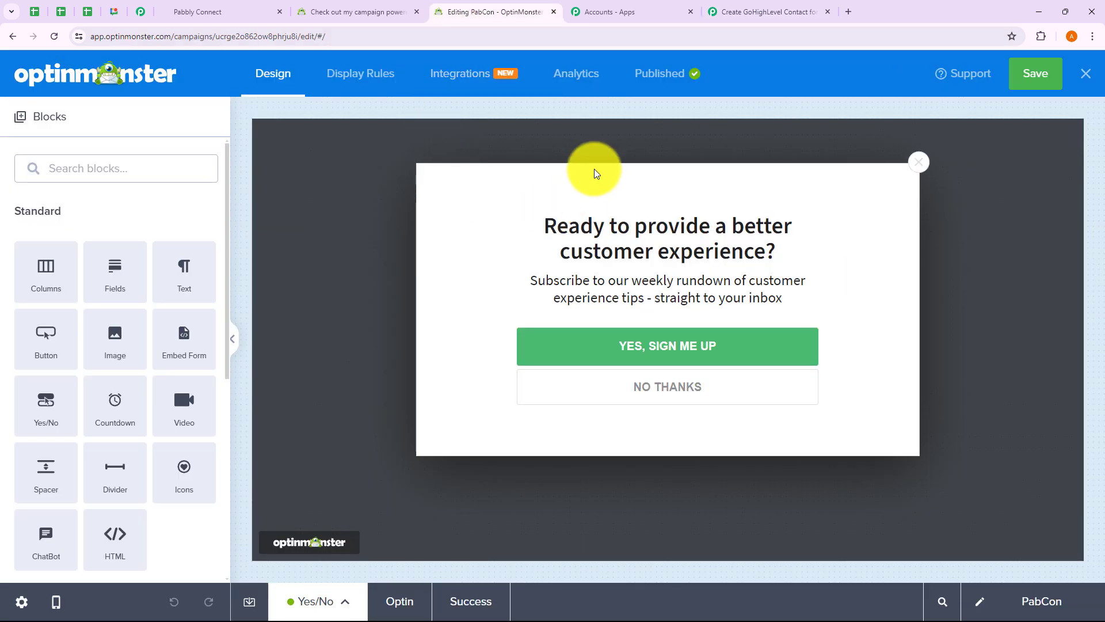
left_click(476, 78)
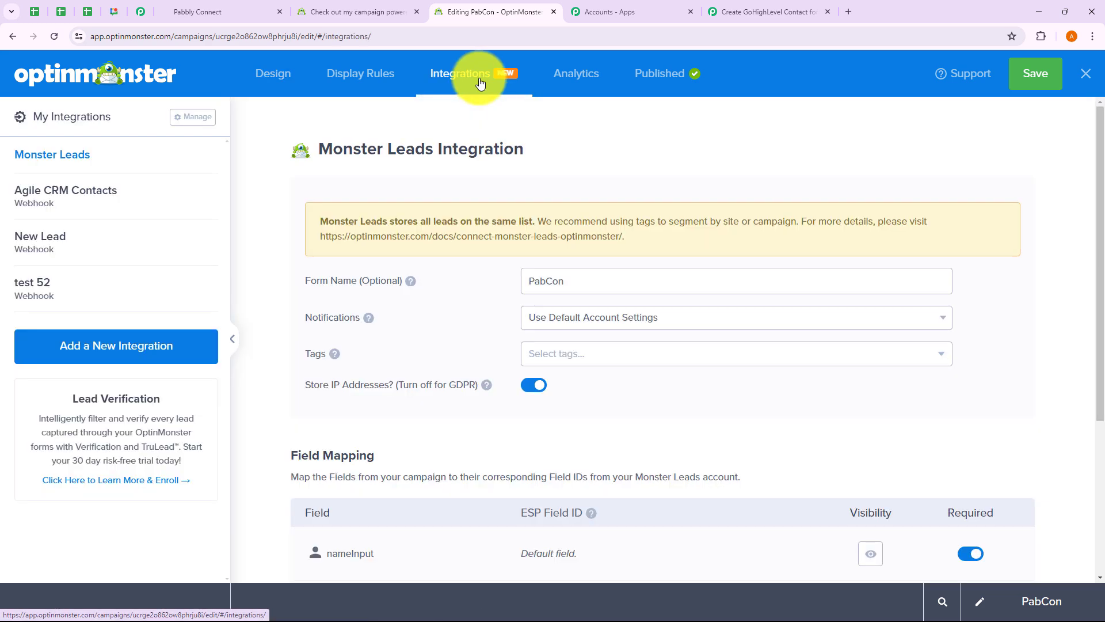
left_click(131, 348)
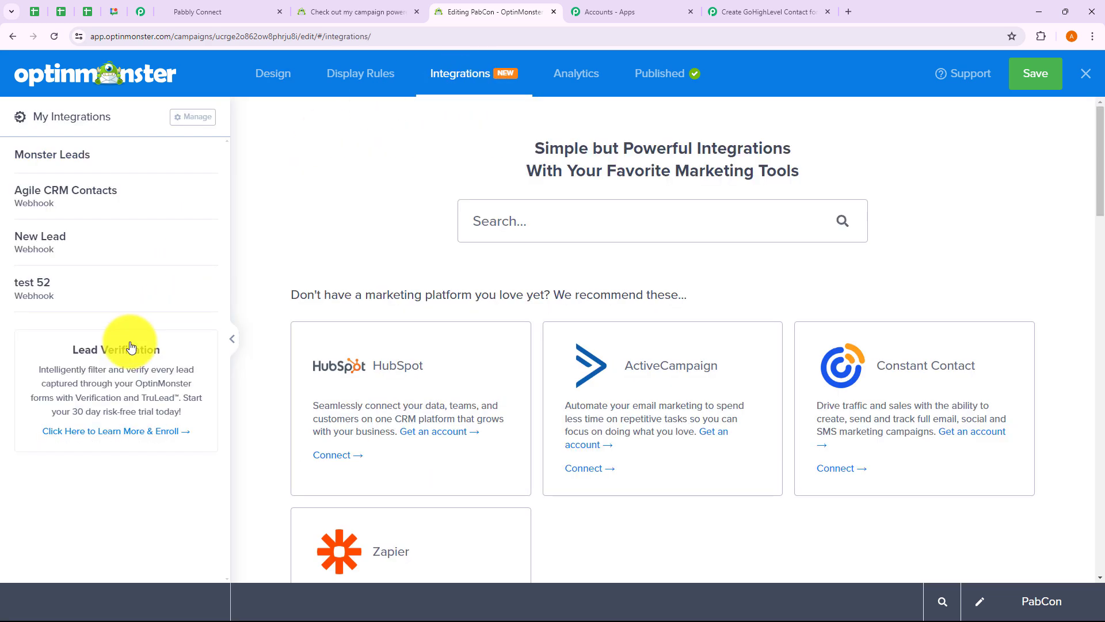
left_click(552, 221)
left_click(541, 258)
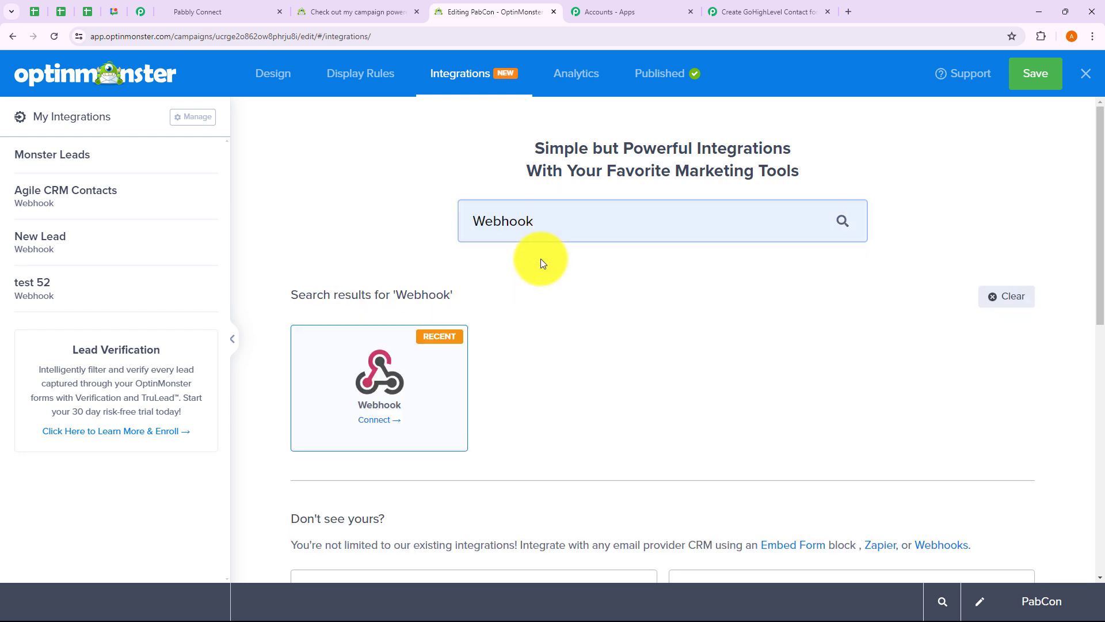
left_click(400, 374)
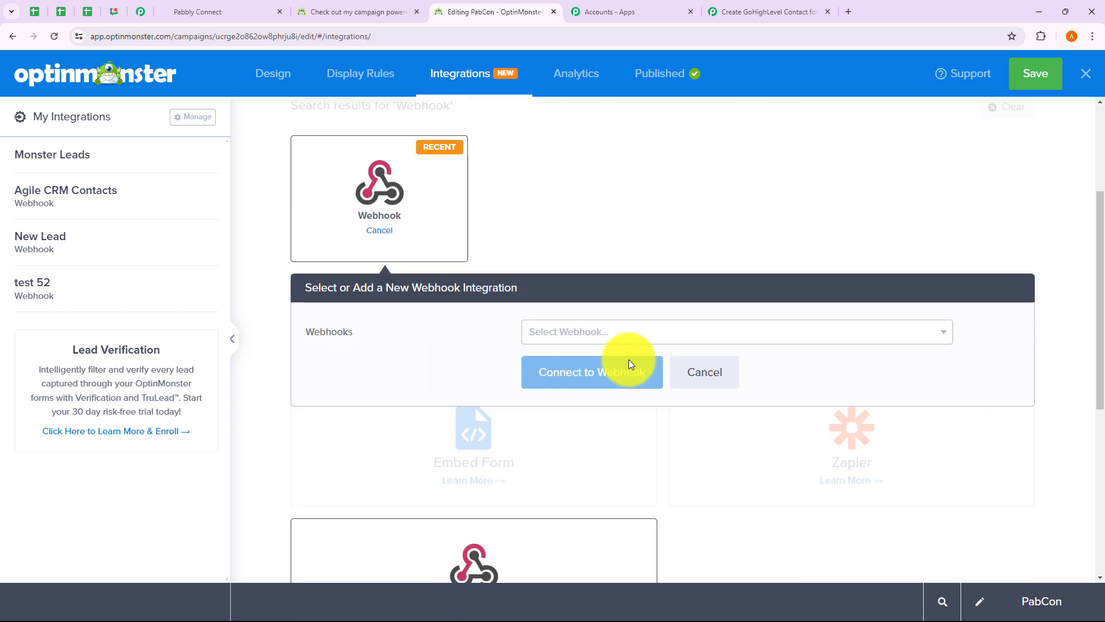
scroll(668, 329, "down", 1)
left_click(594, 272)
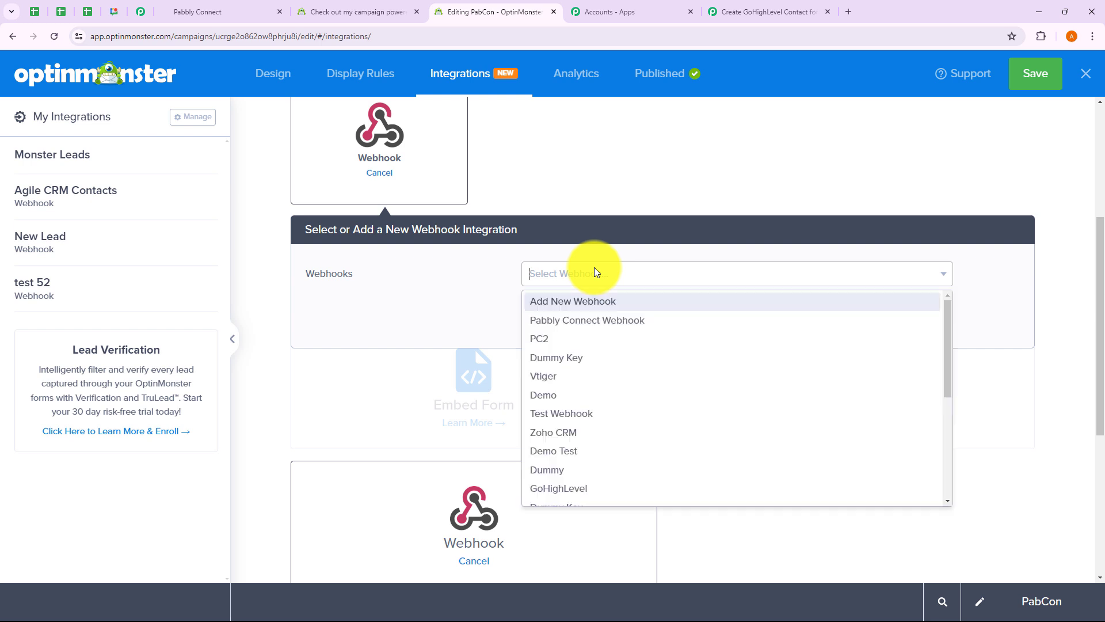
left_click(559, 300)
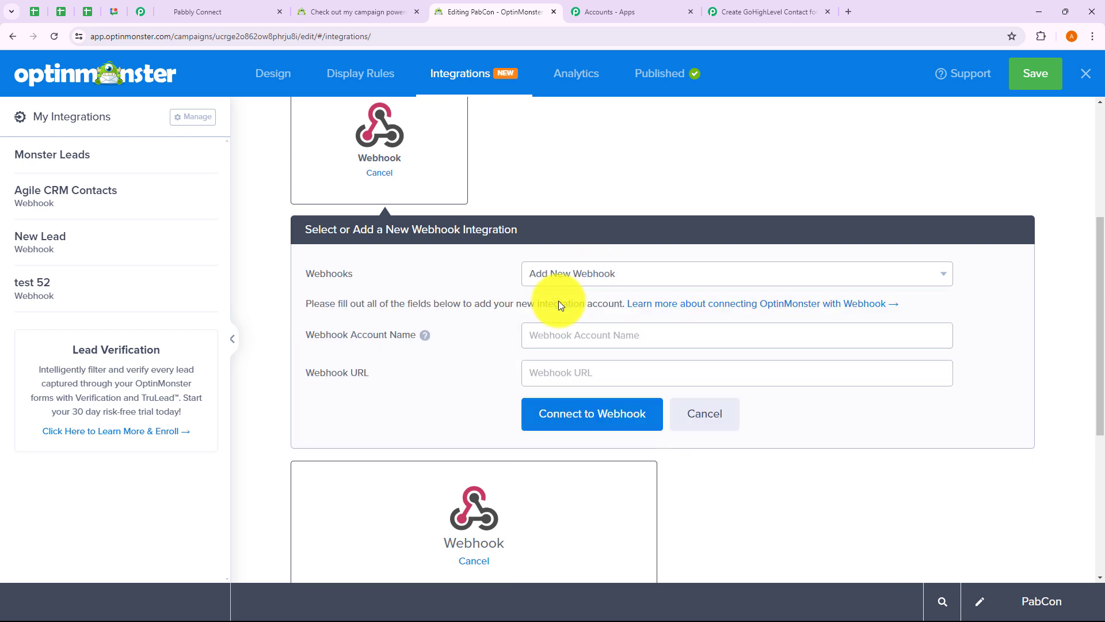
scroll(559, 304, "down", 1)
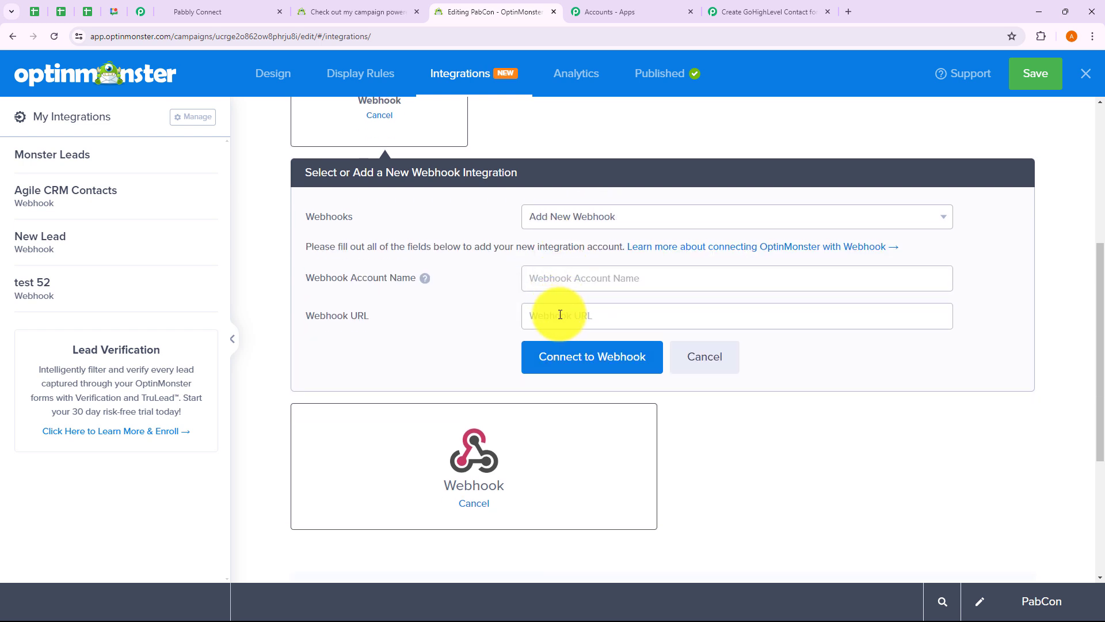
left_click(560, 315)
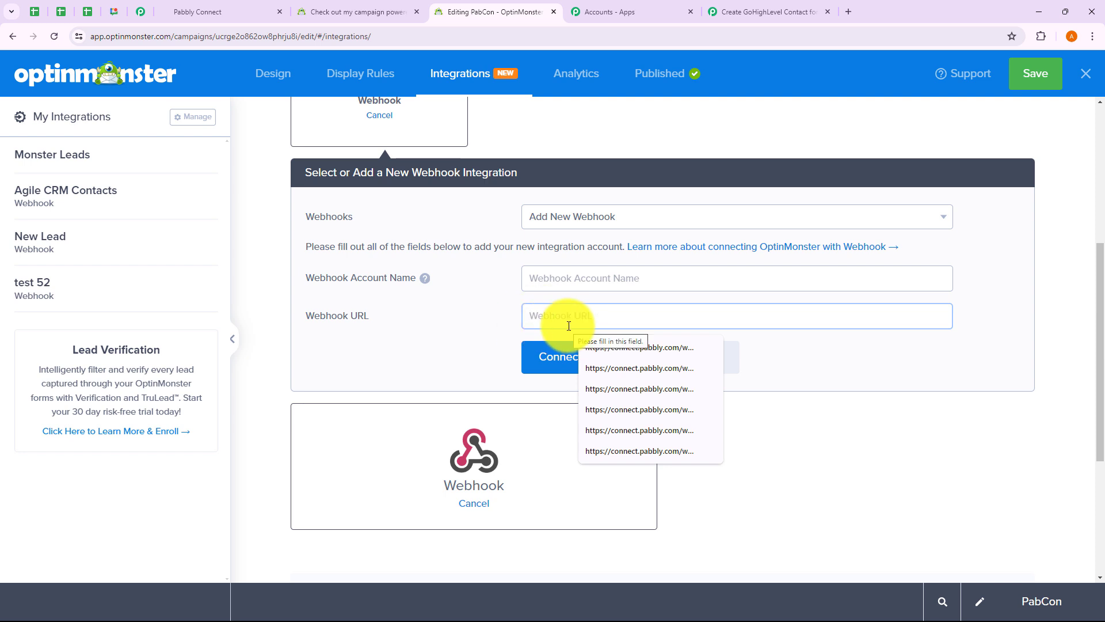
Step: Paste the Pabbly webhook URL, name it 'Testing webhook 1', and connect it
left_click(770, 12)
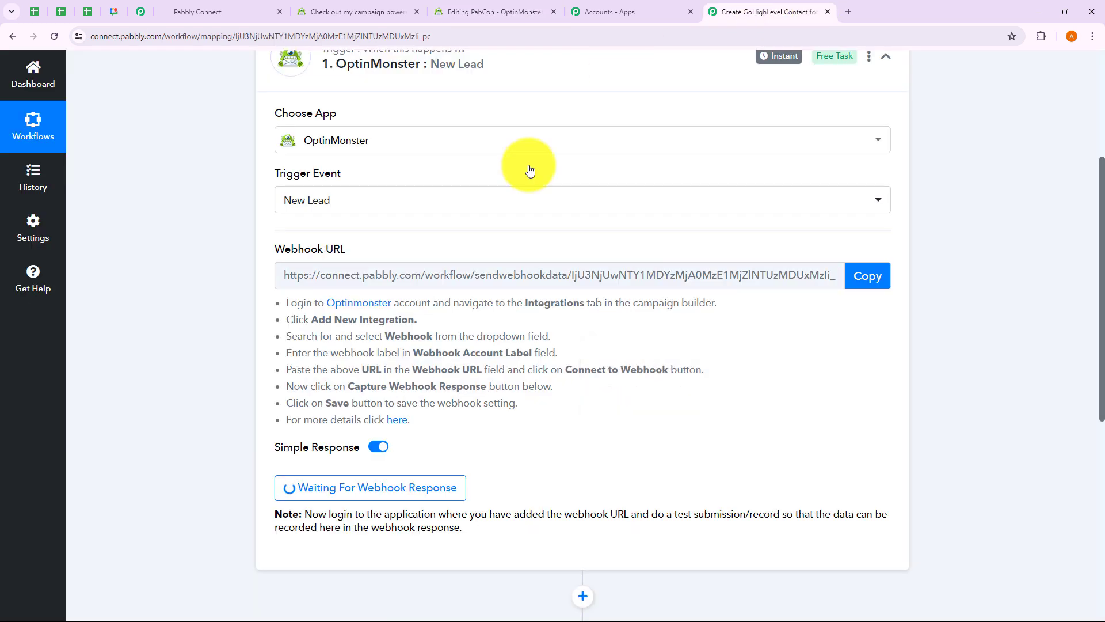
left_click(690, 12)
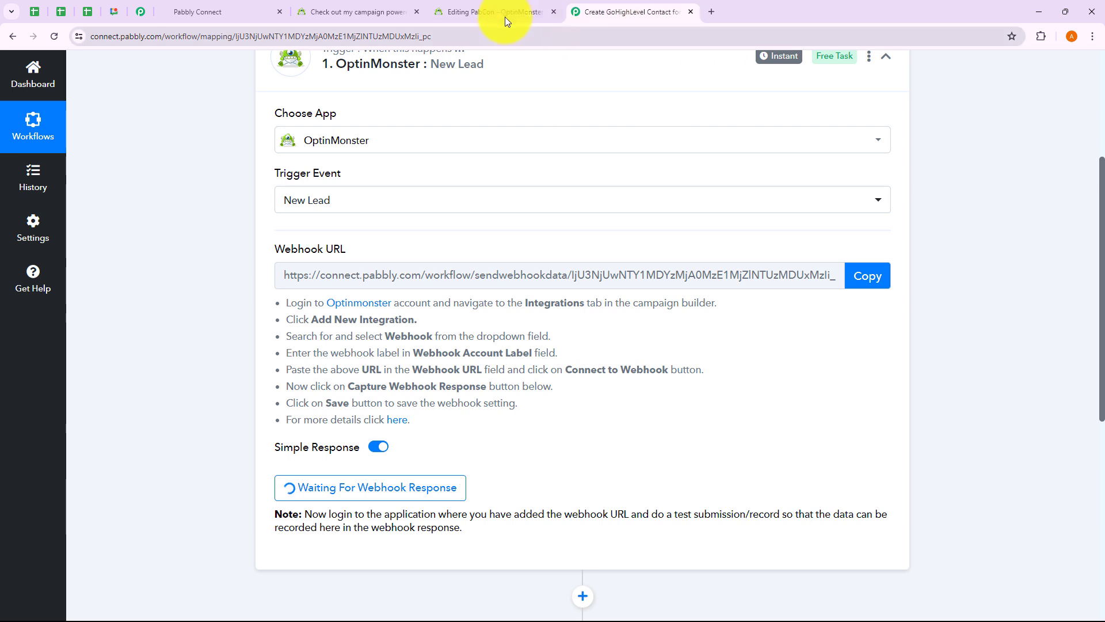
left_click(505, 16)
key("ctrl+v")
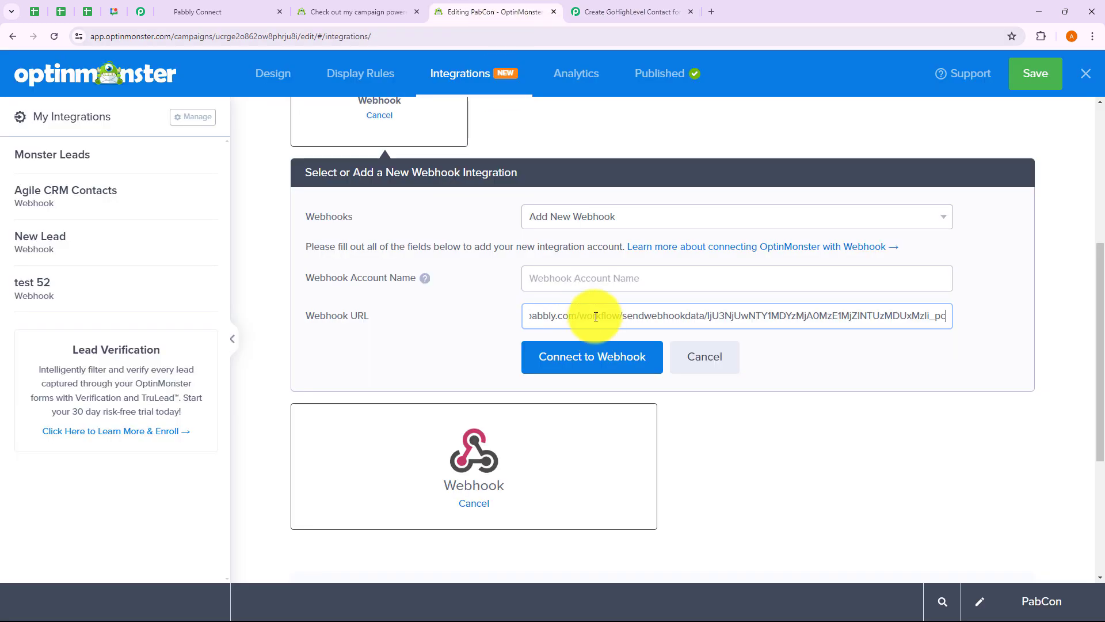
left_click(589, 280)
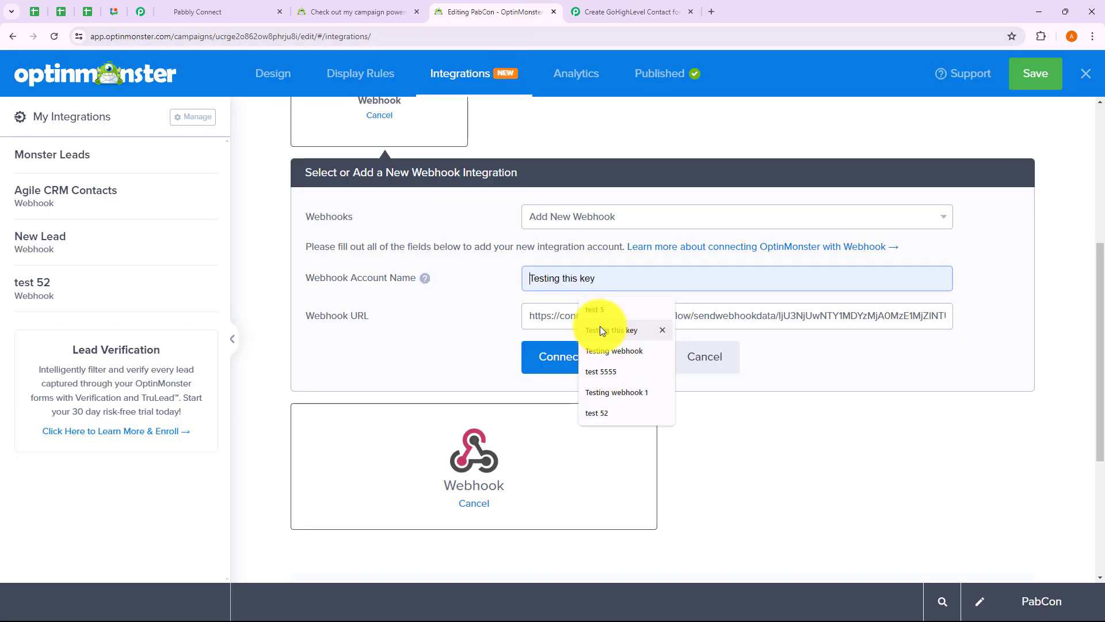
left_click(600, 350)
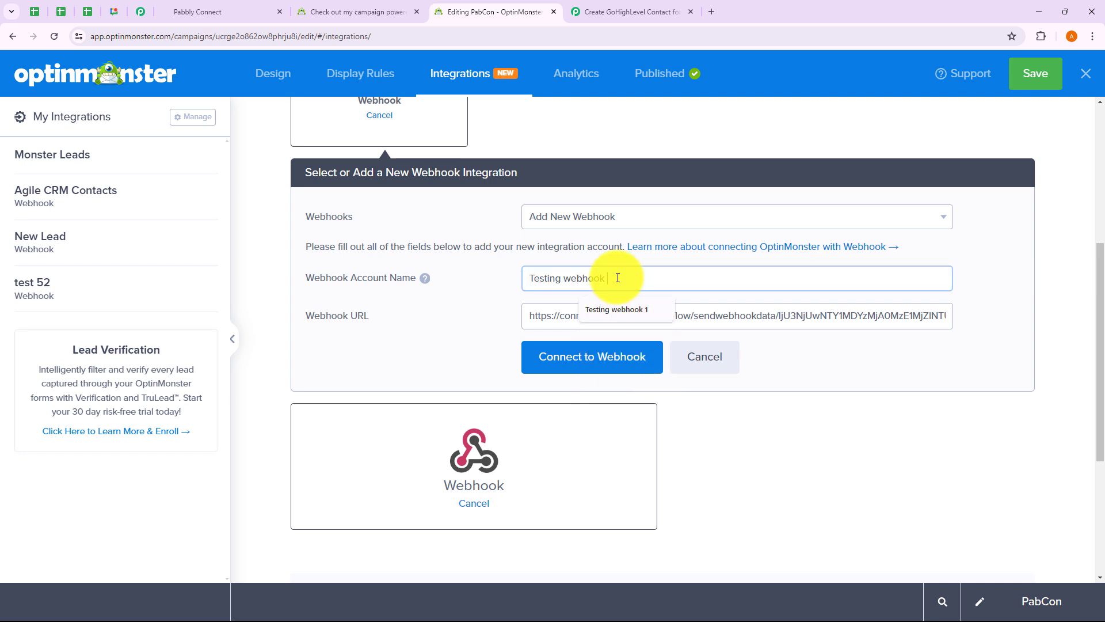
type("1")
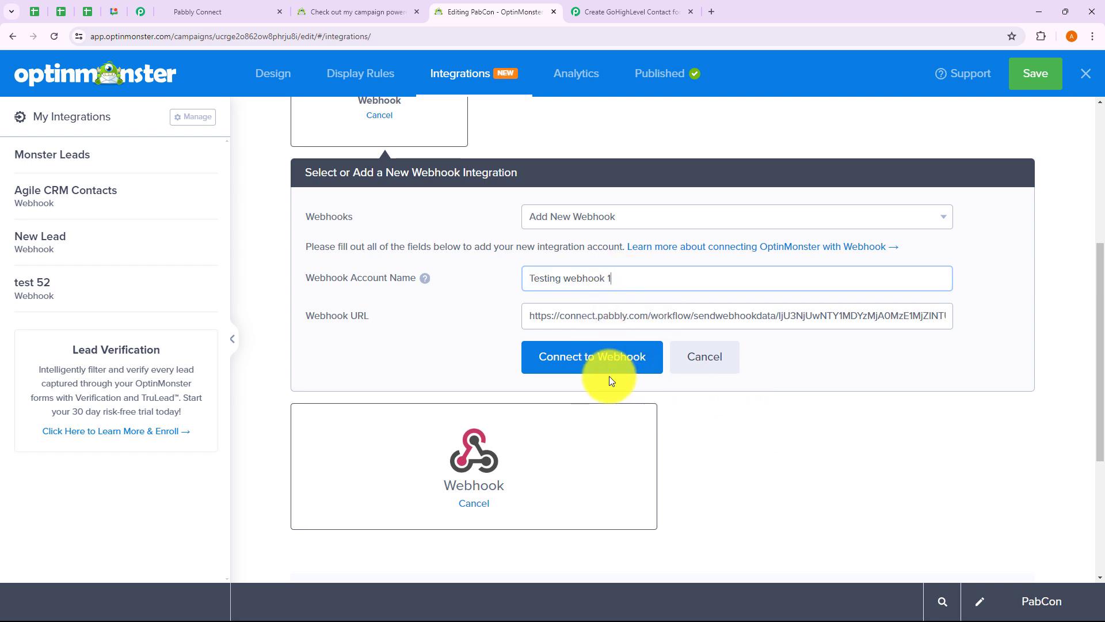
left_click(607, 374)
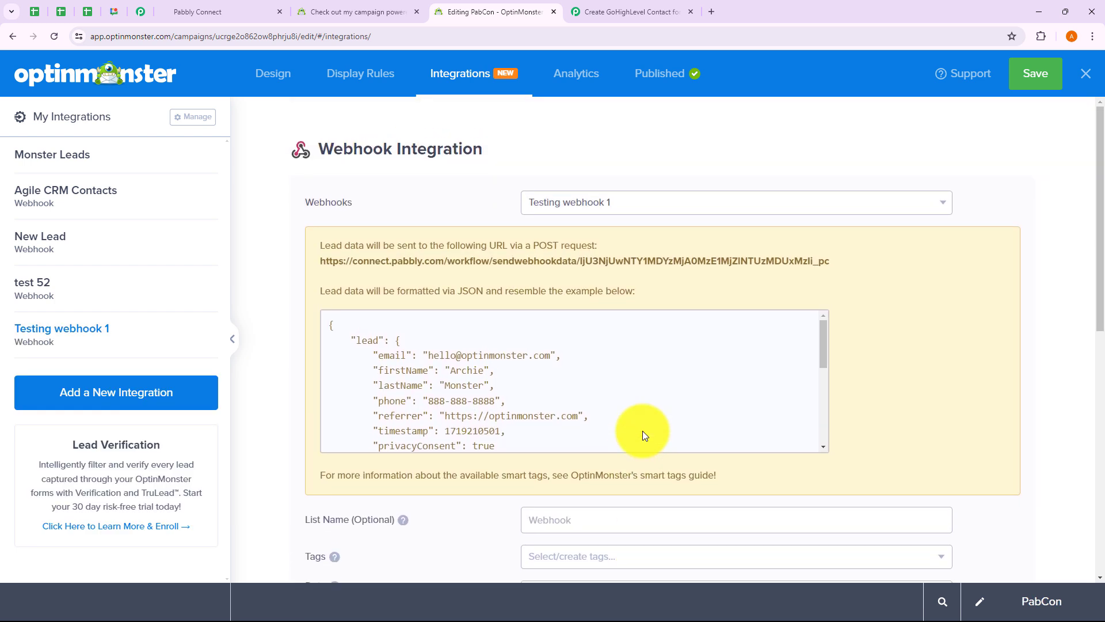
Step: Scroll through the captured Response A fields, then confirm re-capturing the webhook response
left_click(644, 16)
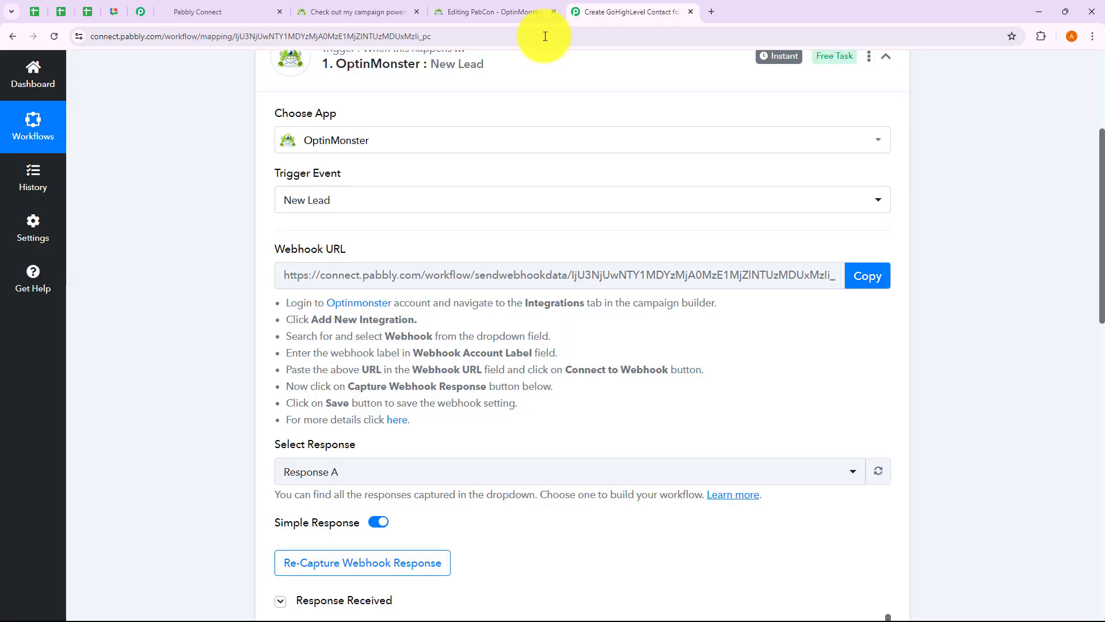
scroll(633, 315, "down", 1)
scroll(633, 315, "down", 7)
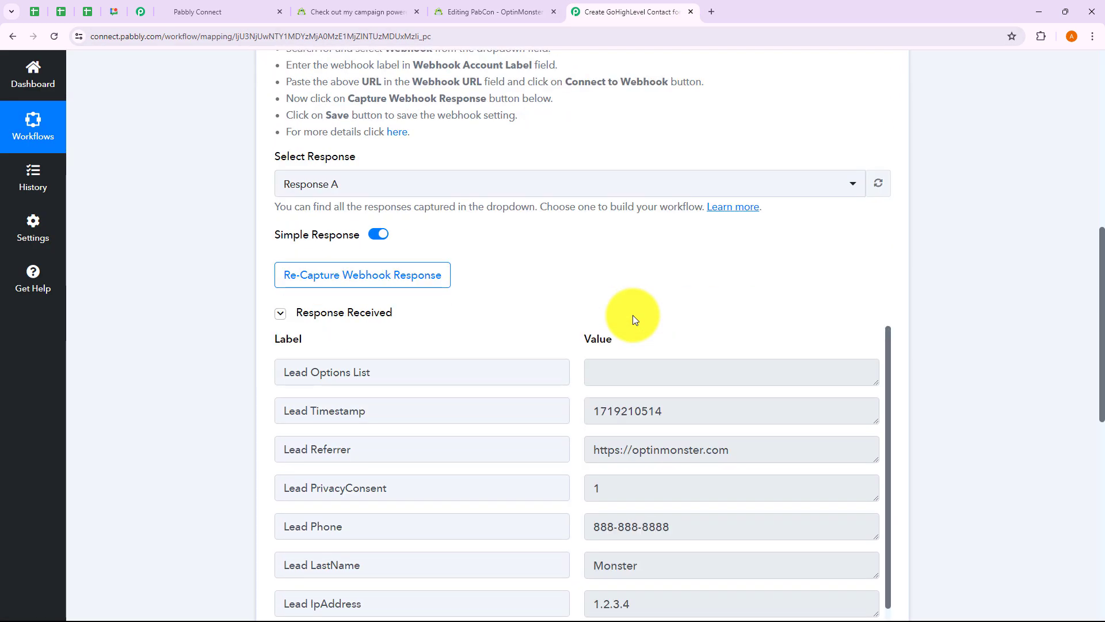
scroll(673, 394, "down", 2)
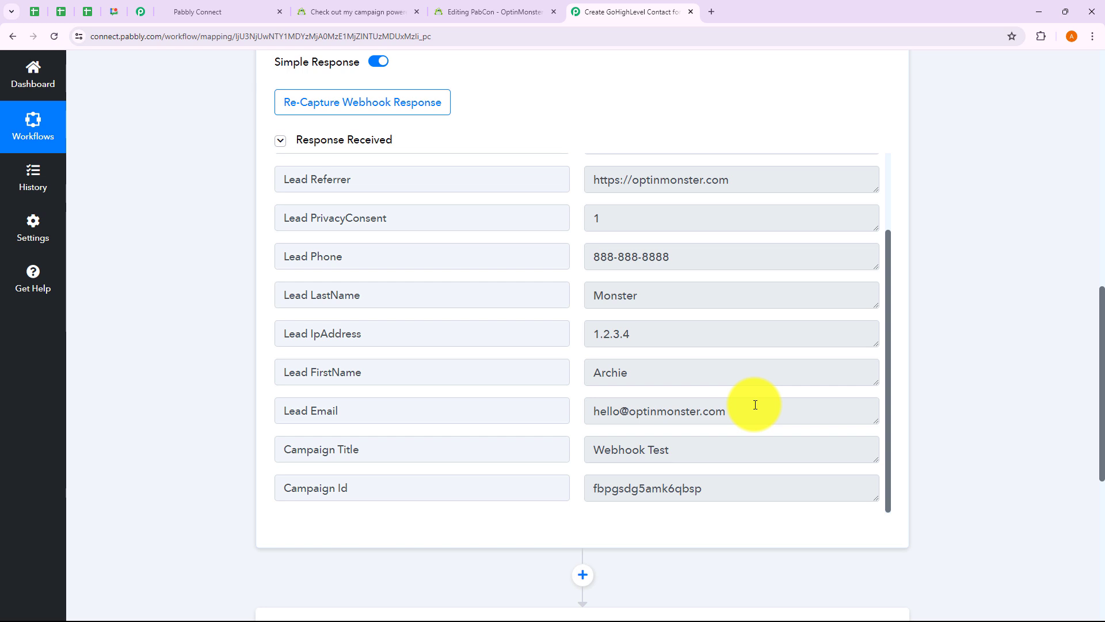
left_click(393, 110)
left_click(502, 413)
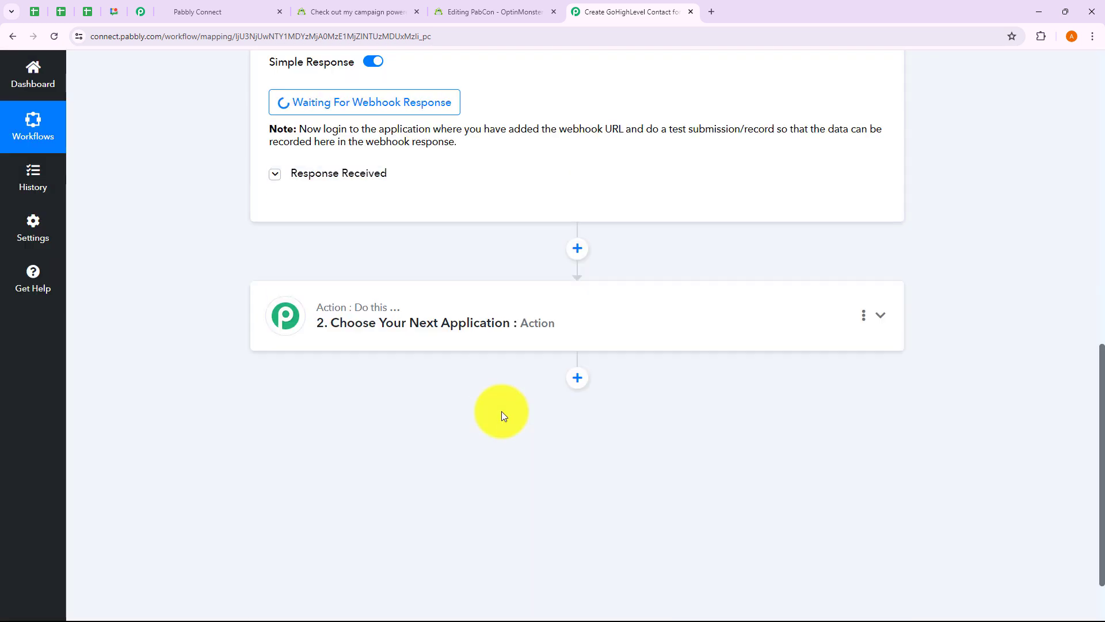
scroll(502, 411, "up", 2)
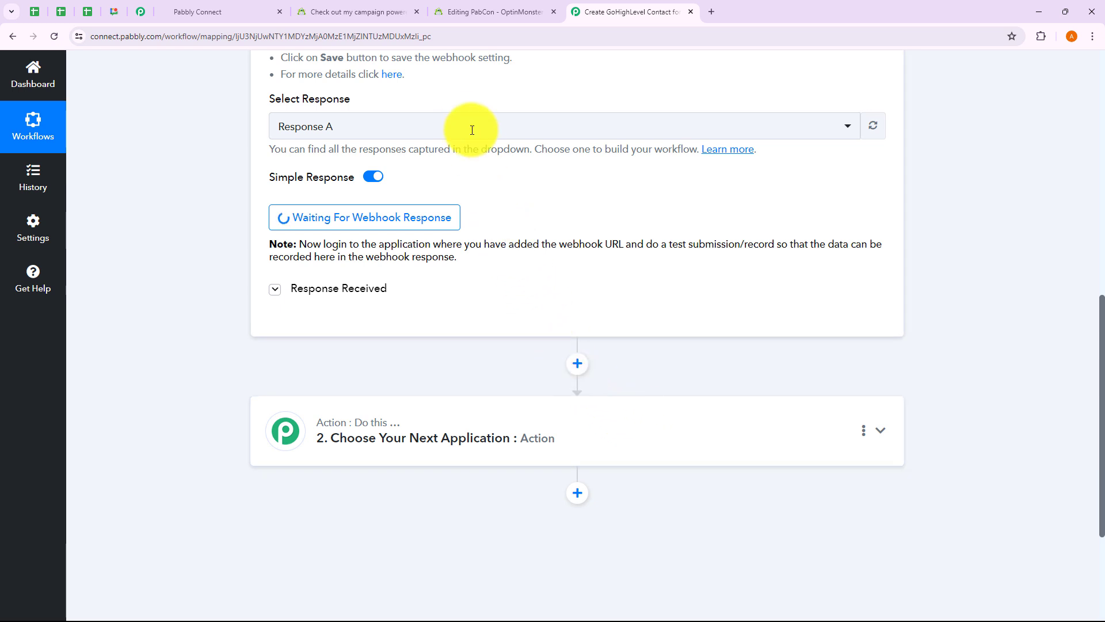
Step: Open the live campaign popup's sign-up form, checking Pabbly is still waiting
left_click(348, 15)
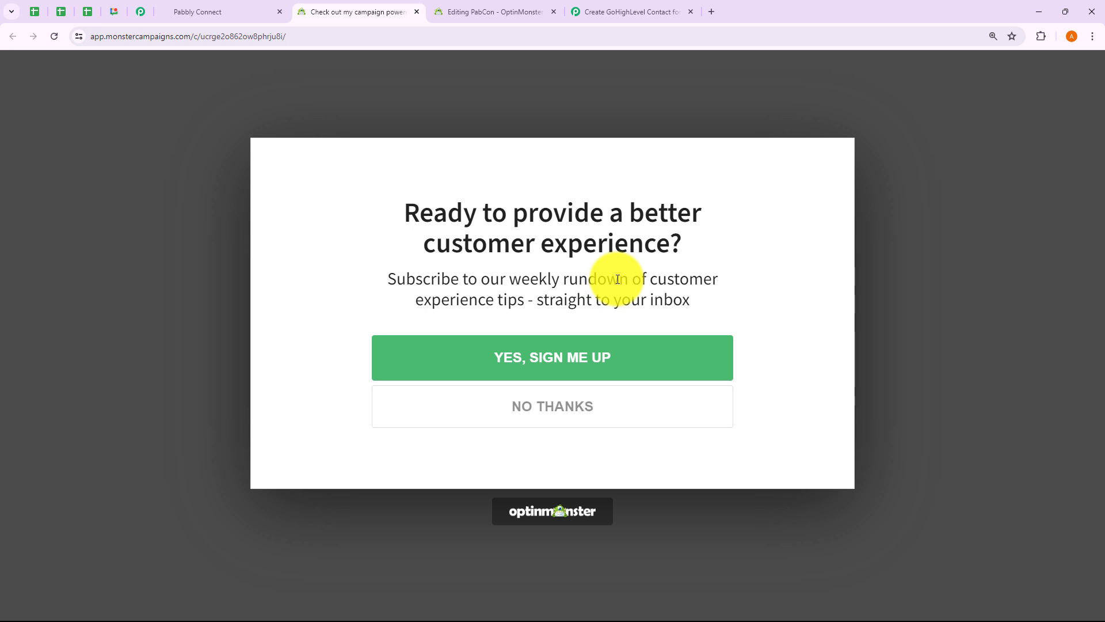
left_click(559, 365)
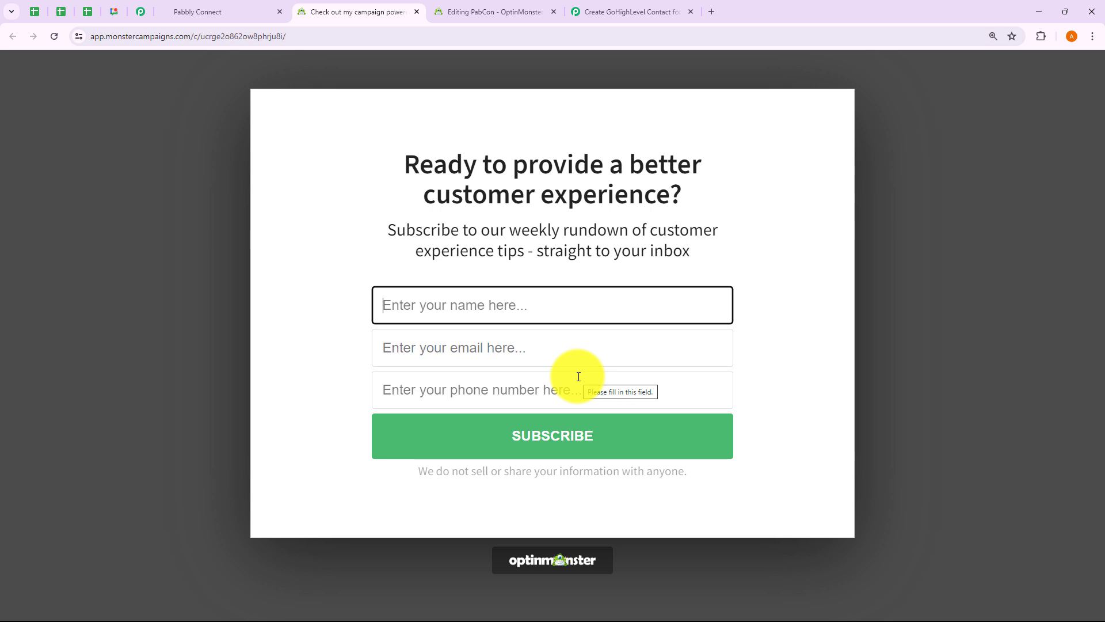
left_click(633, 15)
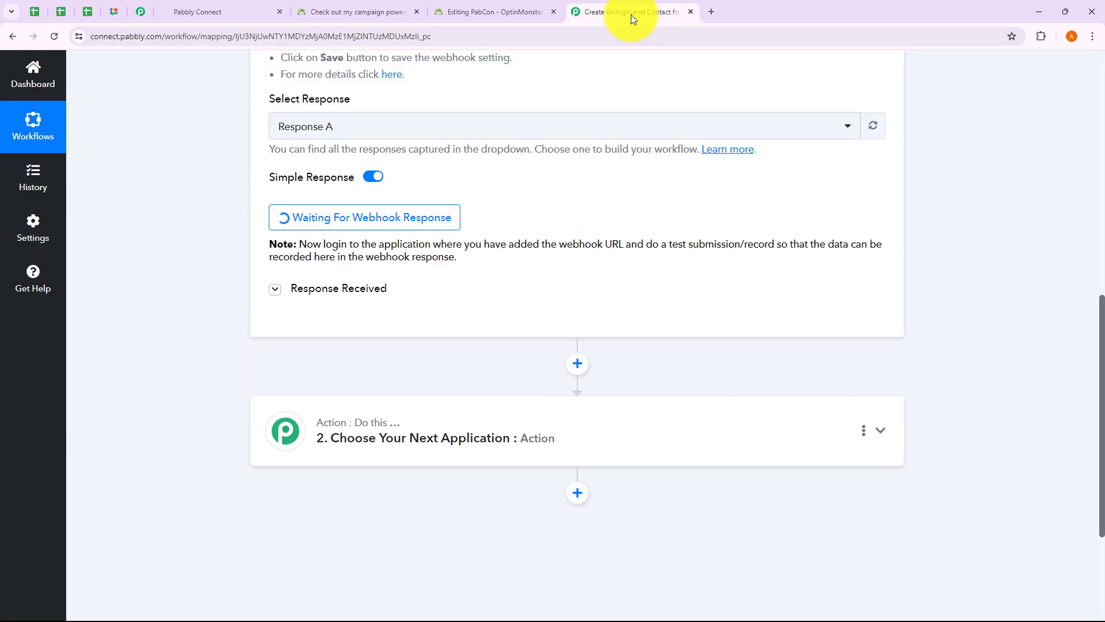
left_click(371, 17)
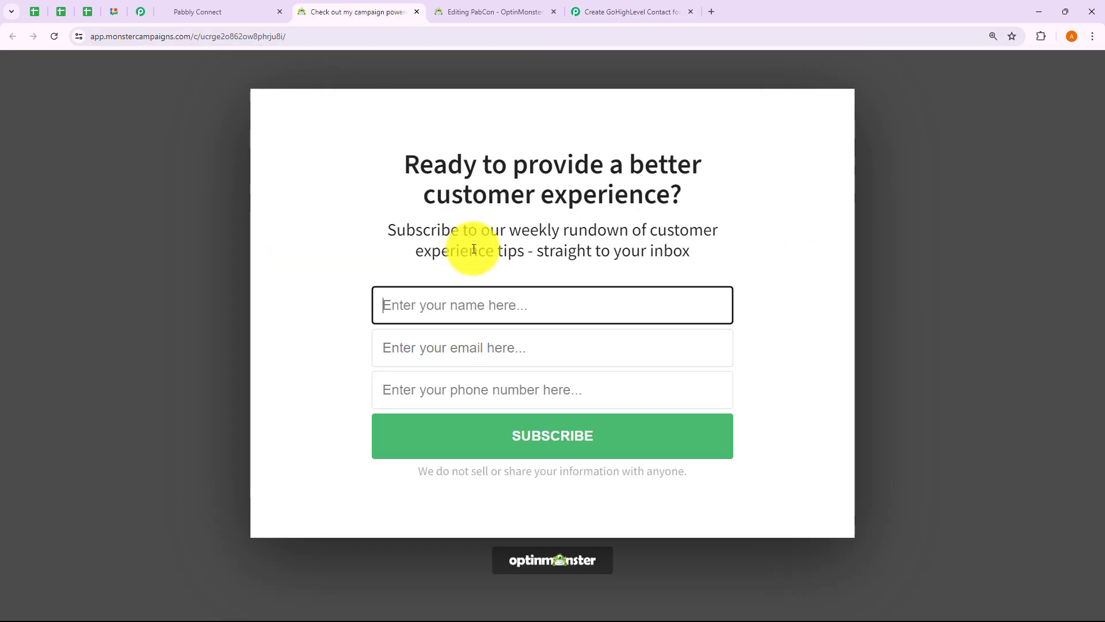
Step: Enter a test name, email and phone number without its leading 0, then subscribe
left_click(404, 311)
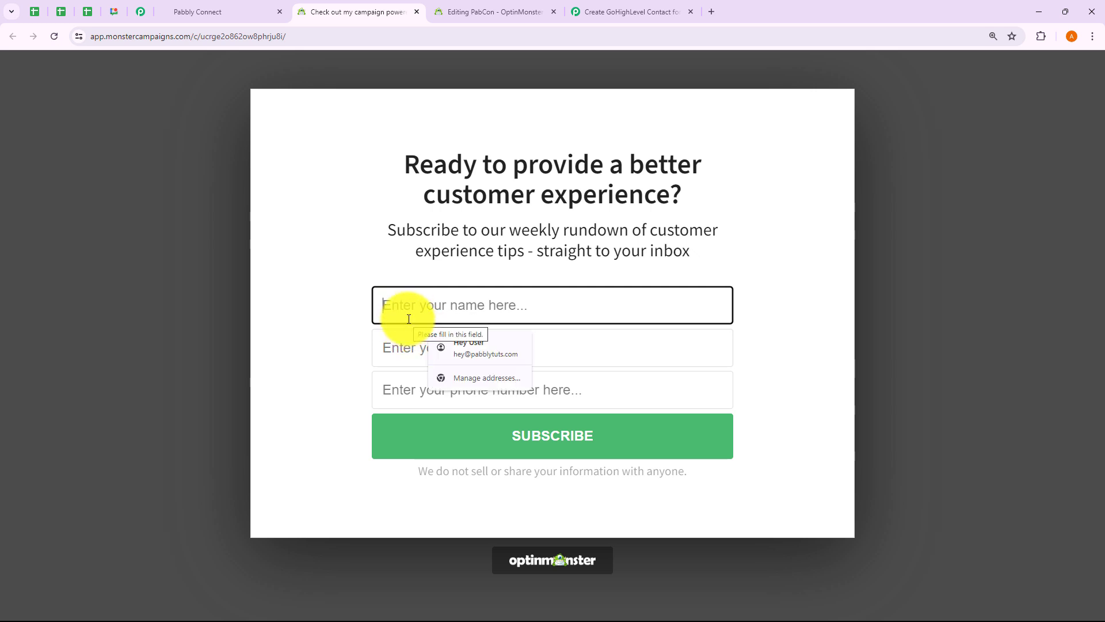
type("Te")
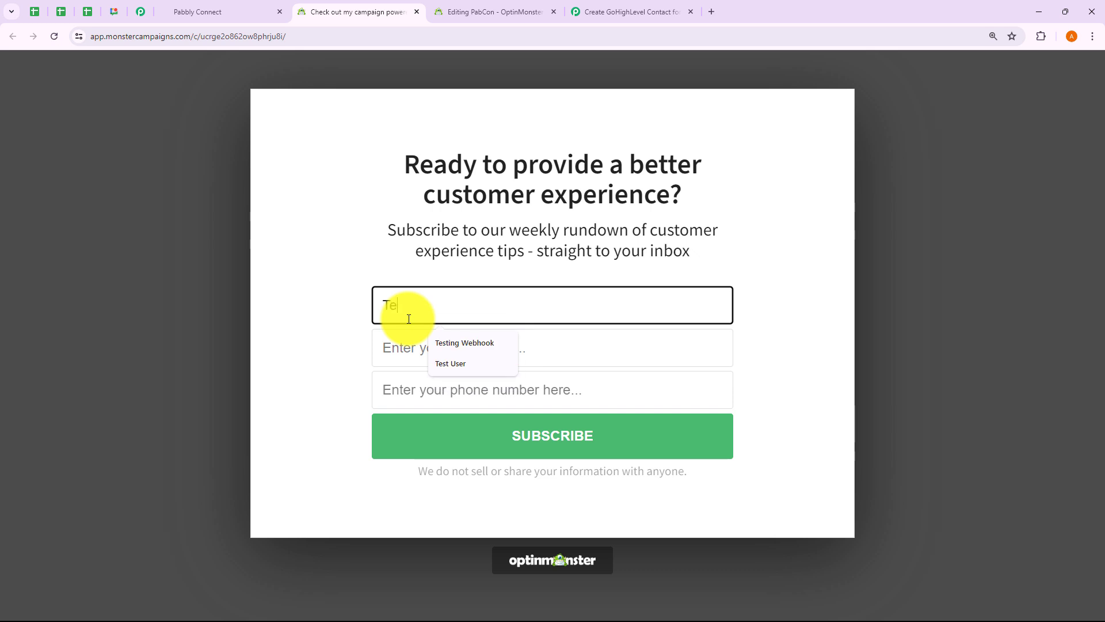
type("st Person")
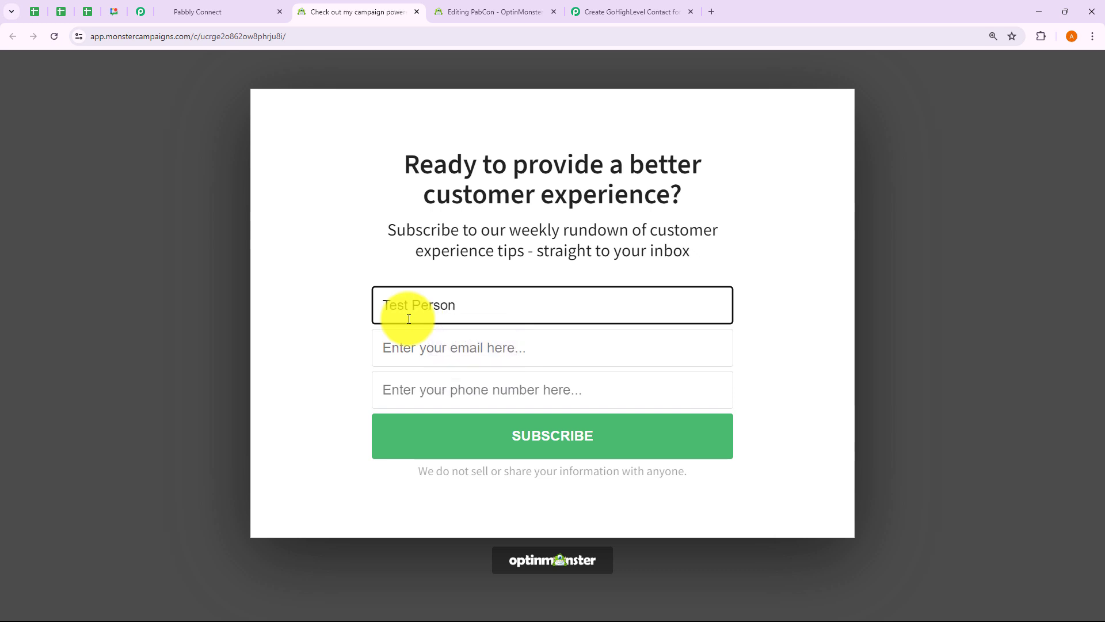
left_click(395, 346)
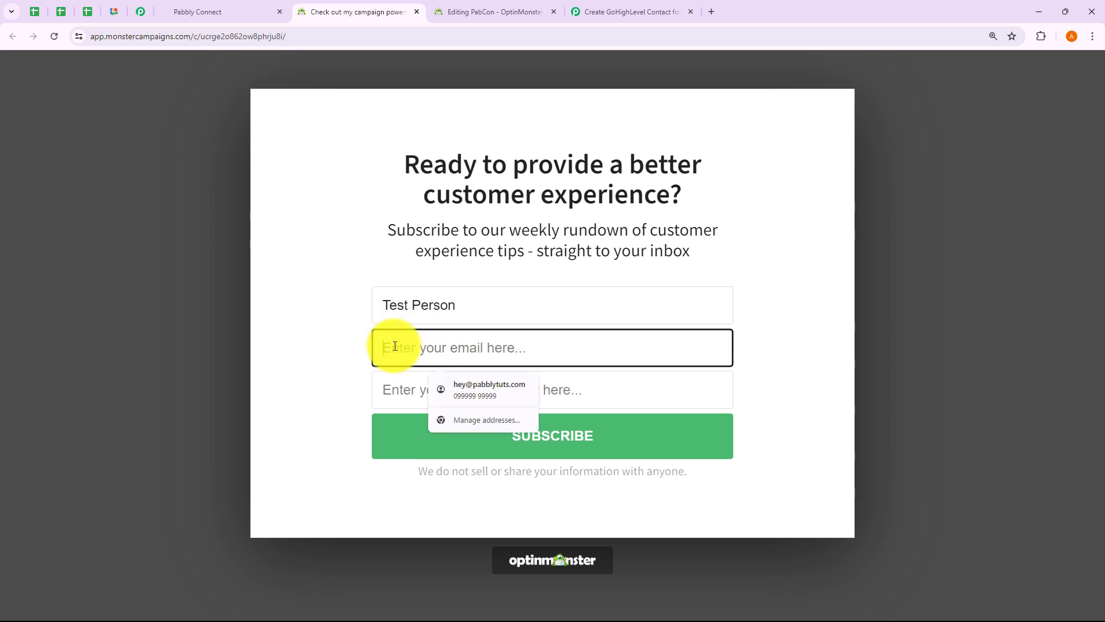
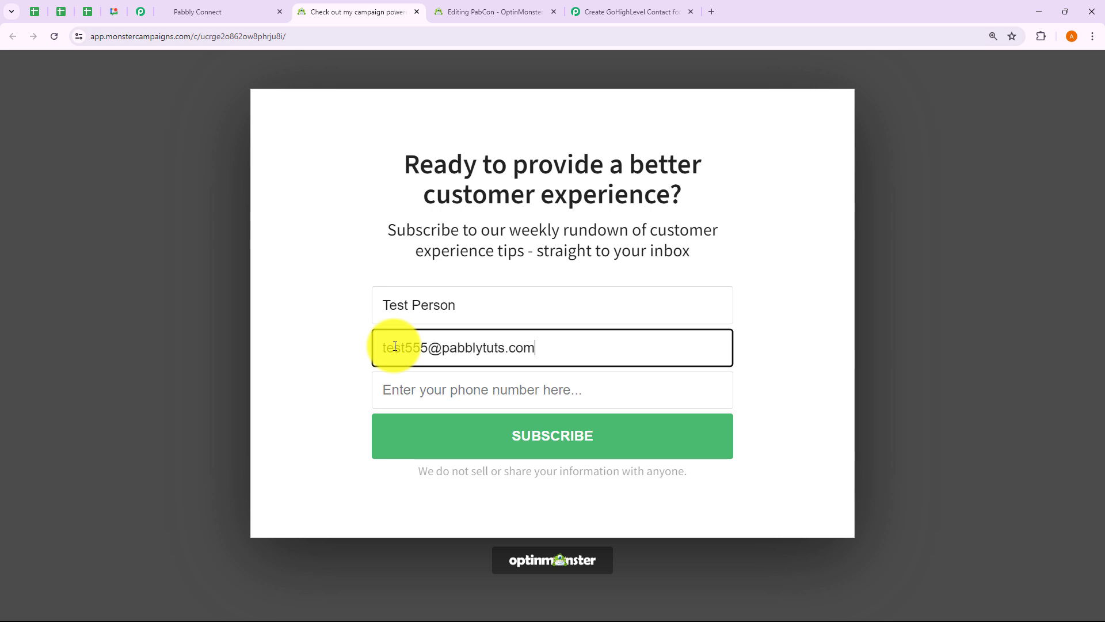
left_click(395, 388)
left_click(464, 427)
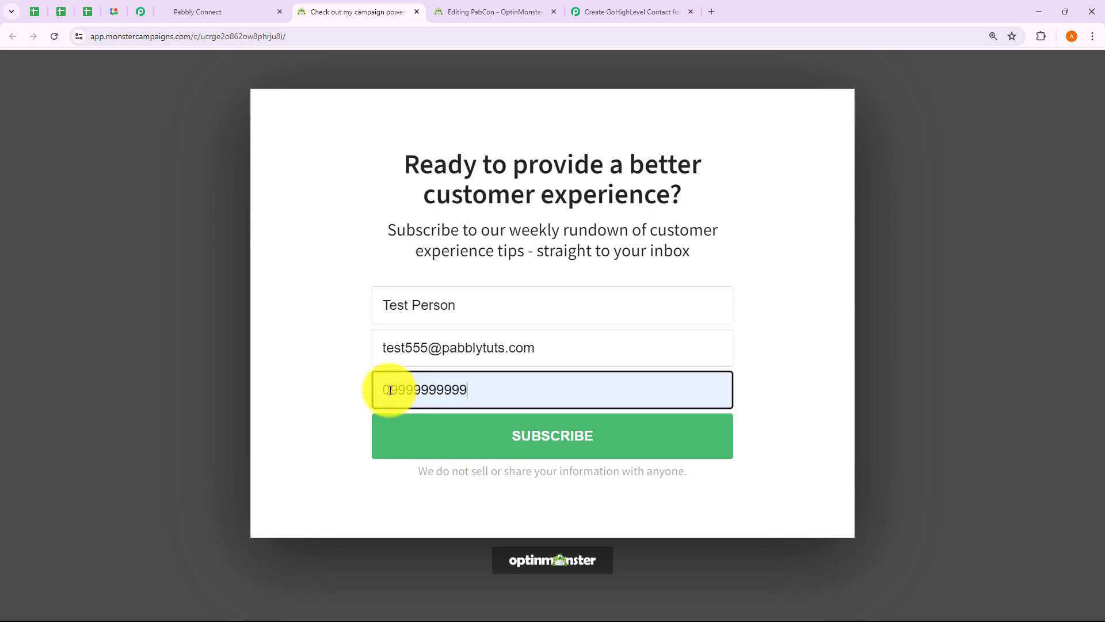
left_click(390, 391)
key("BackSpace")
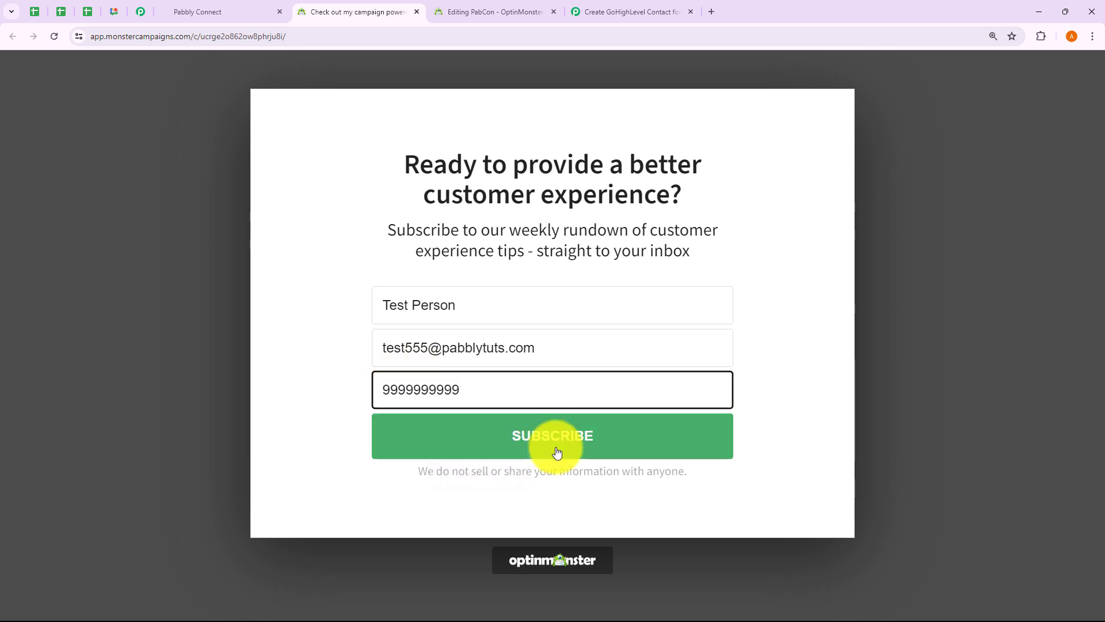
left_click(557, 453)
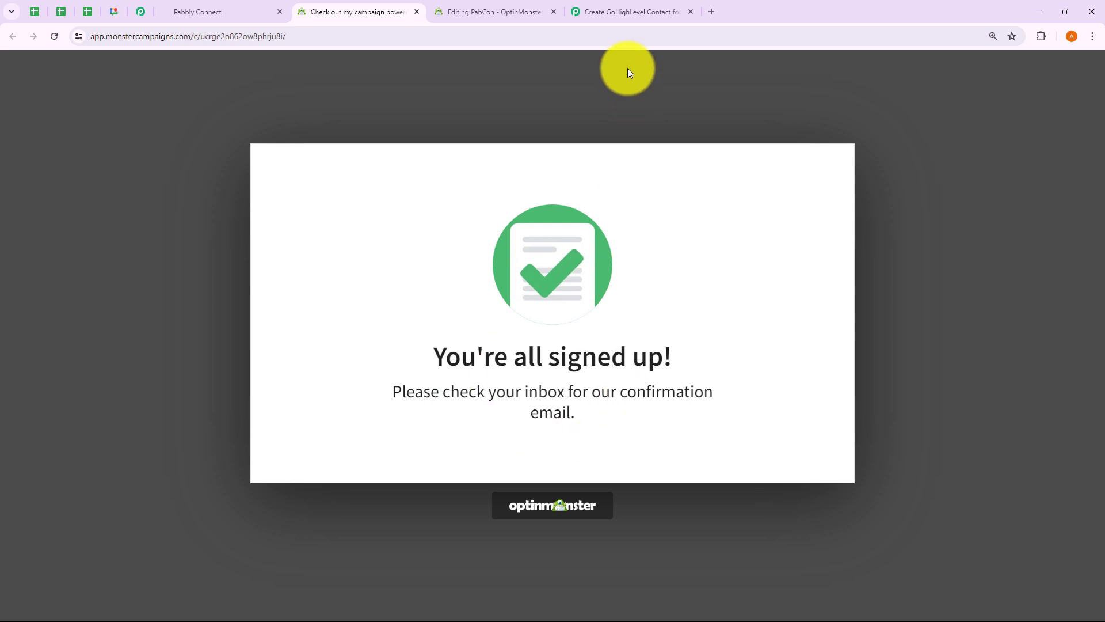
Step: Scroll through Response B's captured lead name, email, phone and PabCon campaign fields
left_click(624, 10)
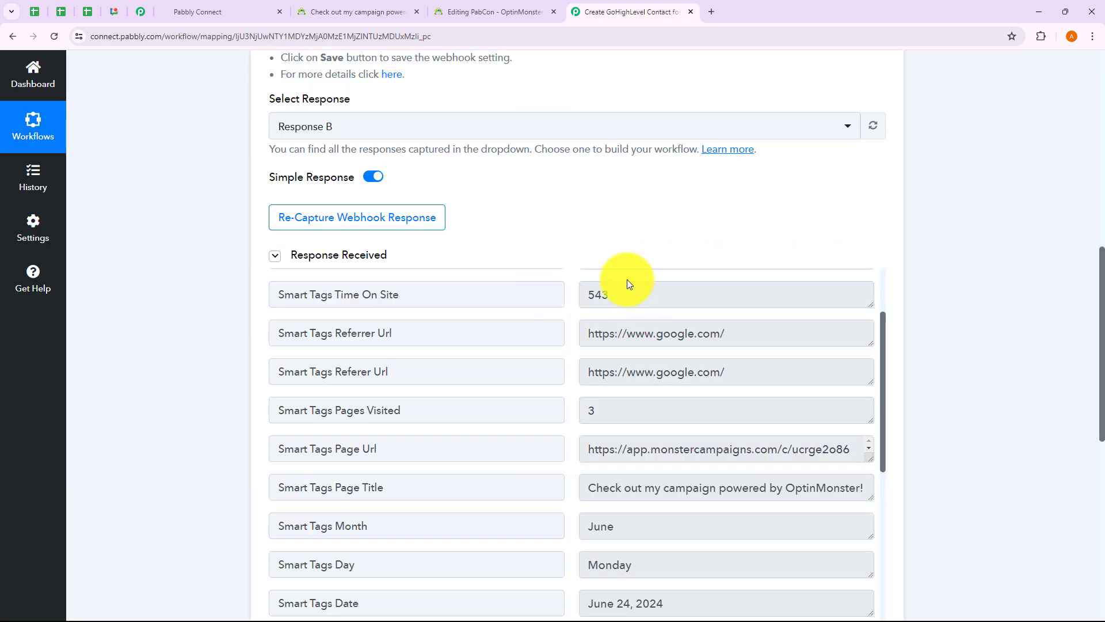
scroll(609, 479, "up", 3)
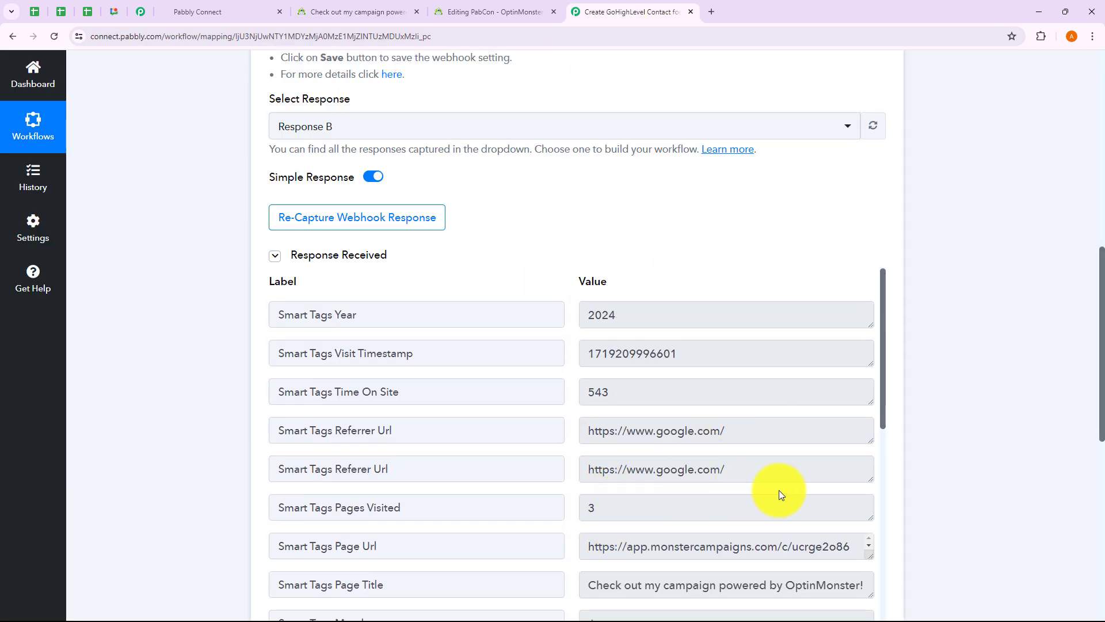
scroll(779, 489, "down", 8)
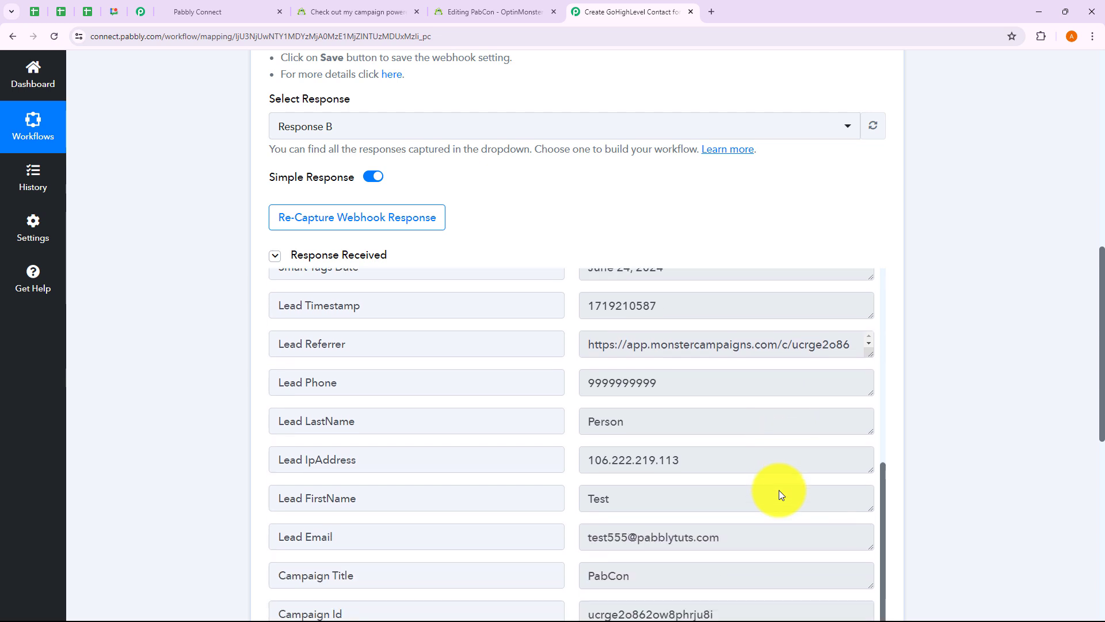
scroll(779, 495, "down", 1)
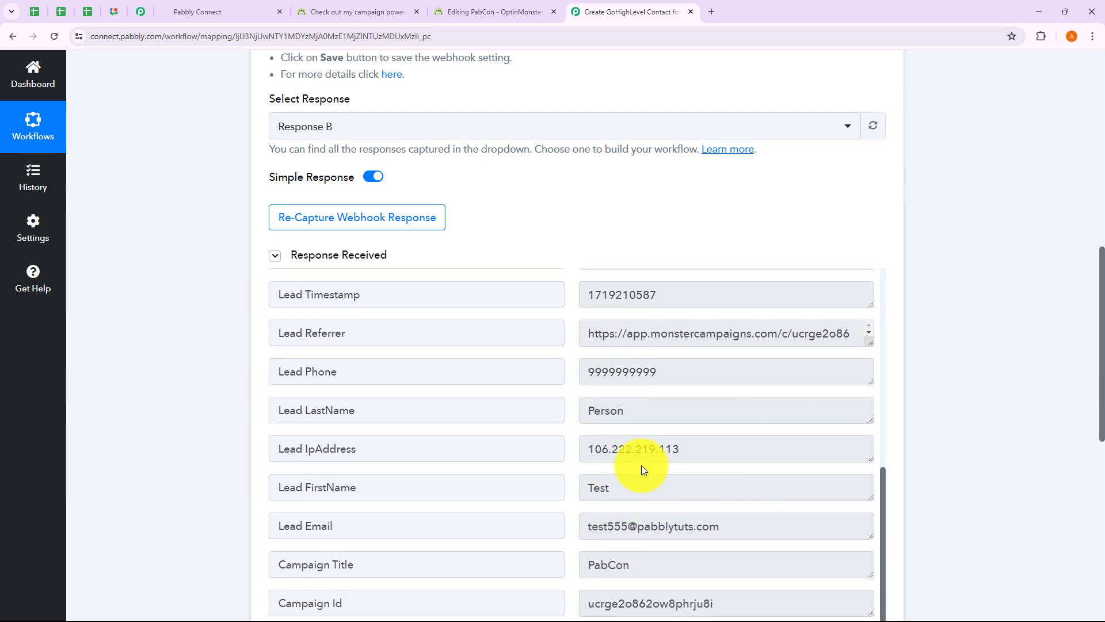
scroll(637, 467, "down", 2)
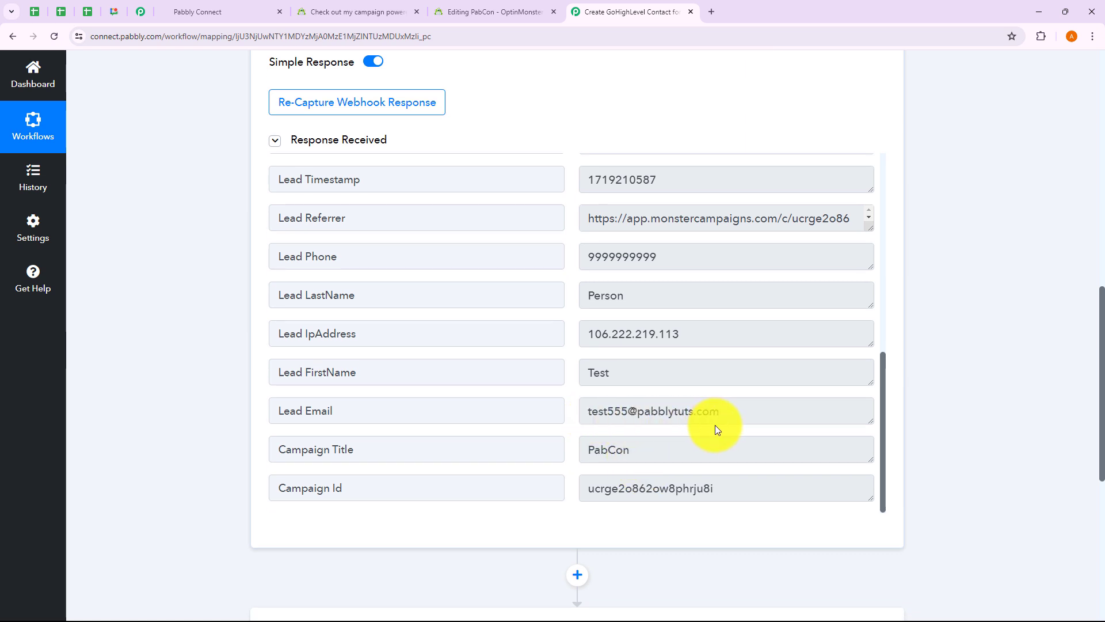
scroll(716, 428, "up", 5)
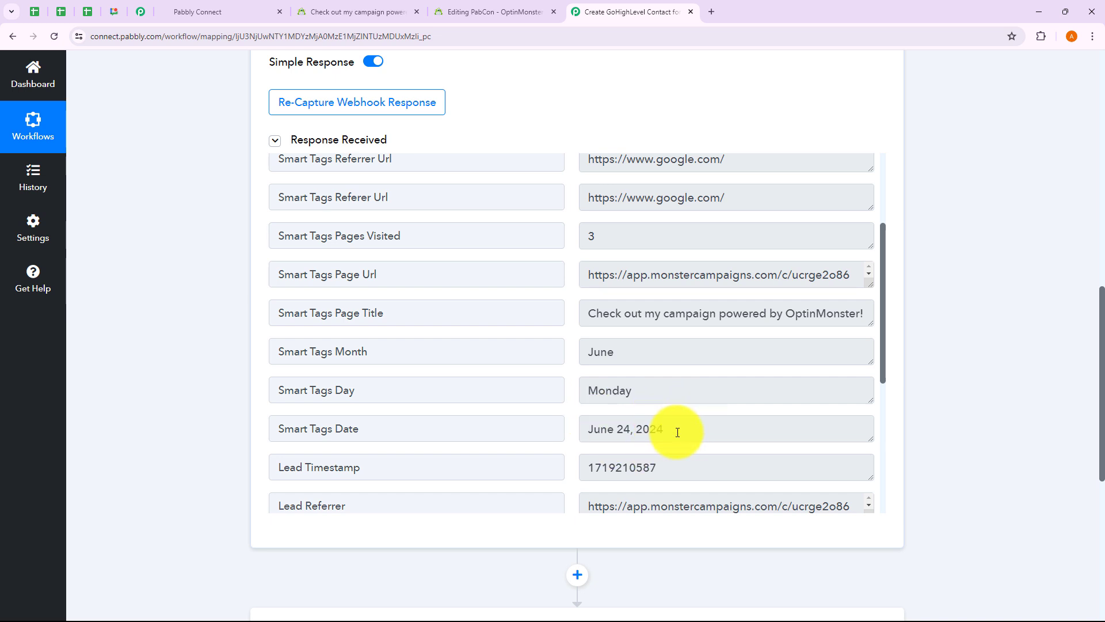
scroll(671, 432, "up", 2)
scroll(921, 426, "up", 2)
scroll(930, 432, "up", 10)
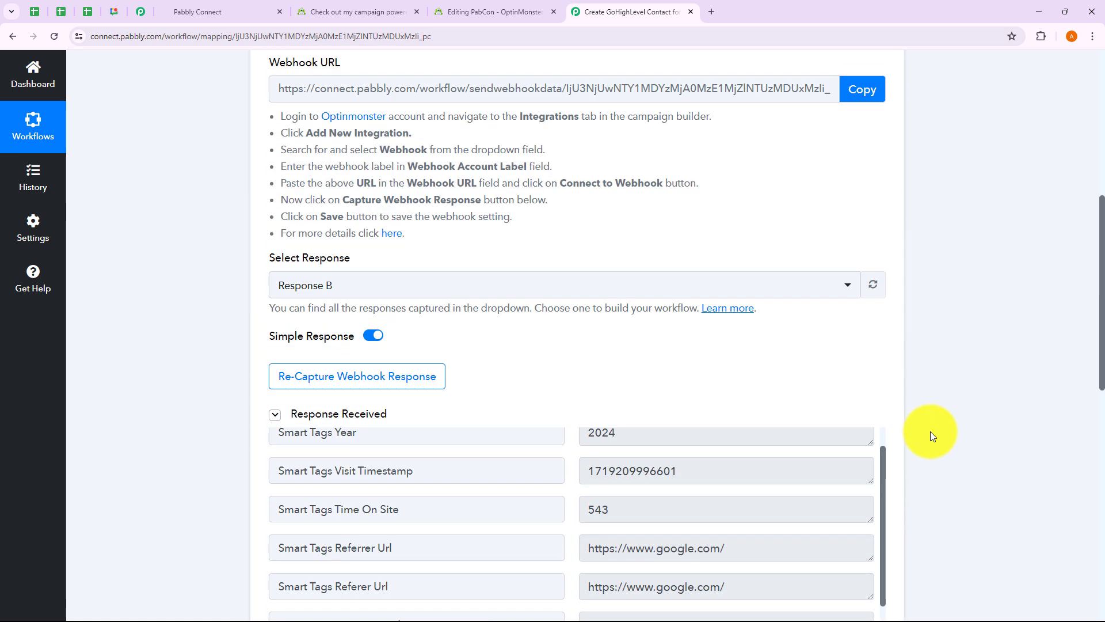
scroll(930, 430, "up", 1)
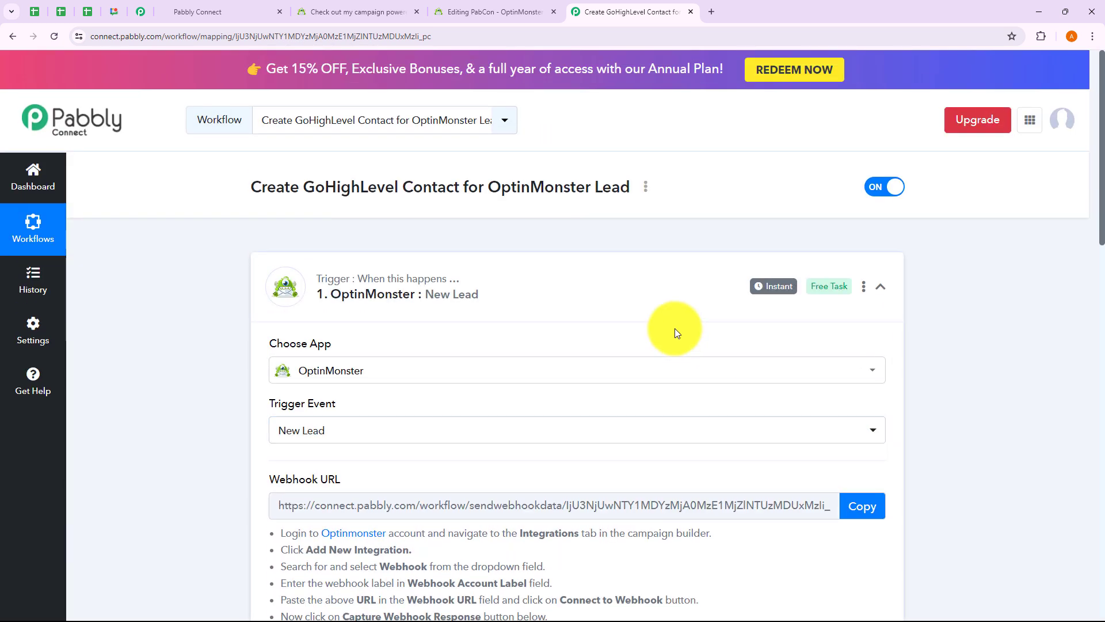
Step: Collapse the trigger and search the action step's apps for 'Lead' to list LeadConnector V1 and V2
left_click(659, 303)
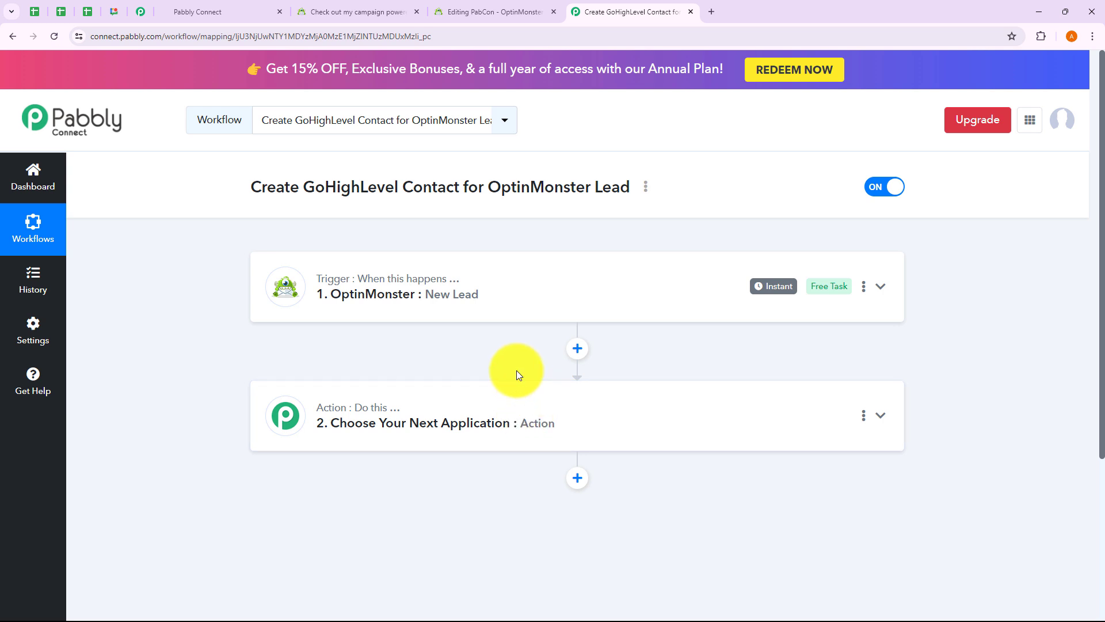
double_click(411, 185)
left_click(379, 218)
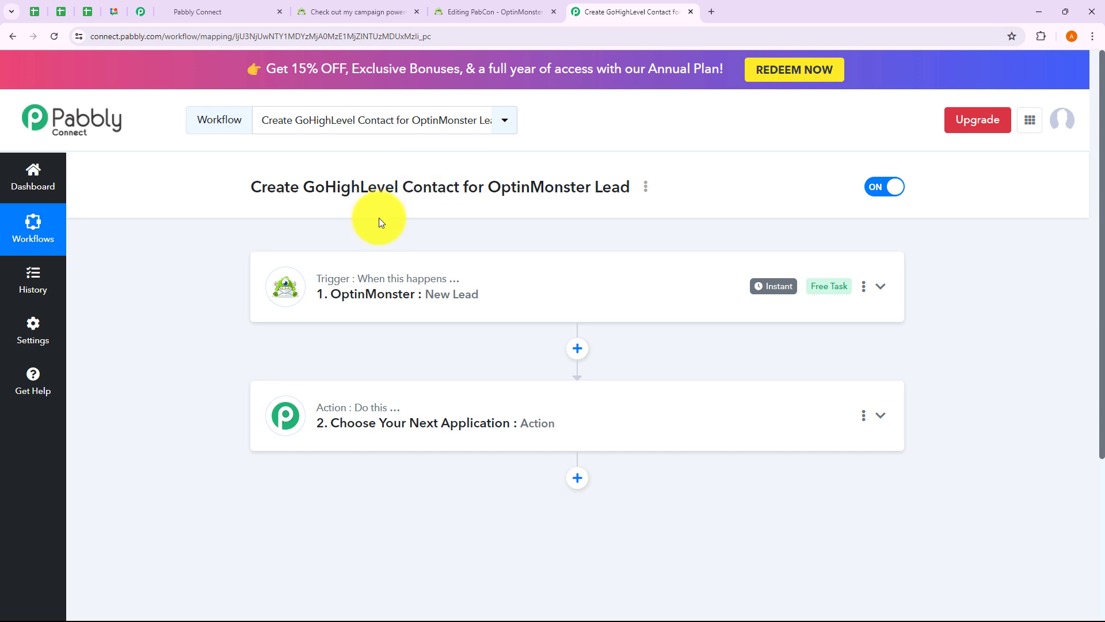
left_click(433, 419)
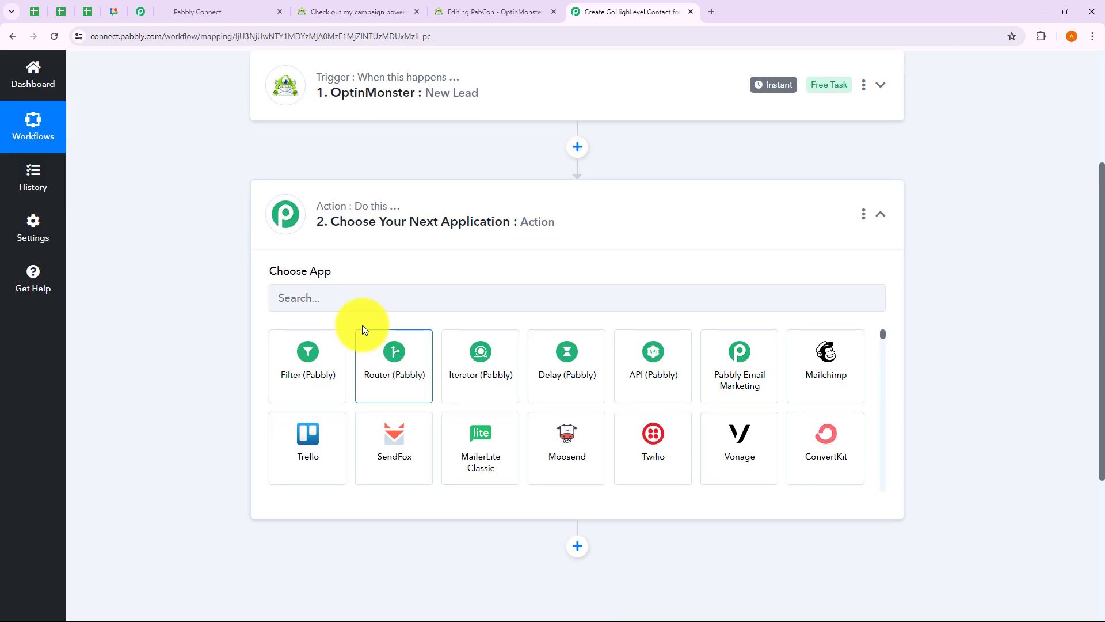
left_click(323, 300)
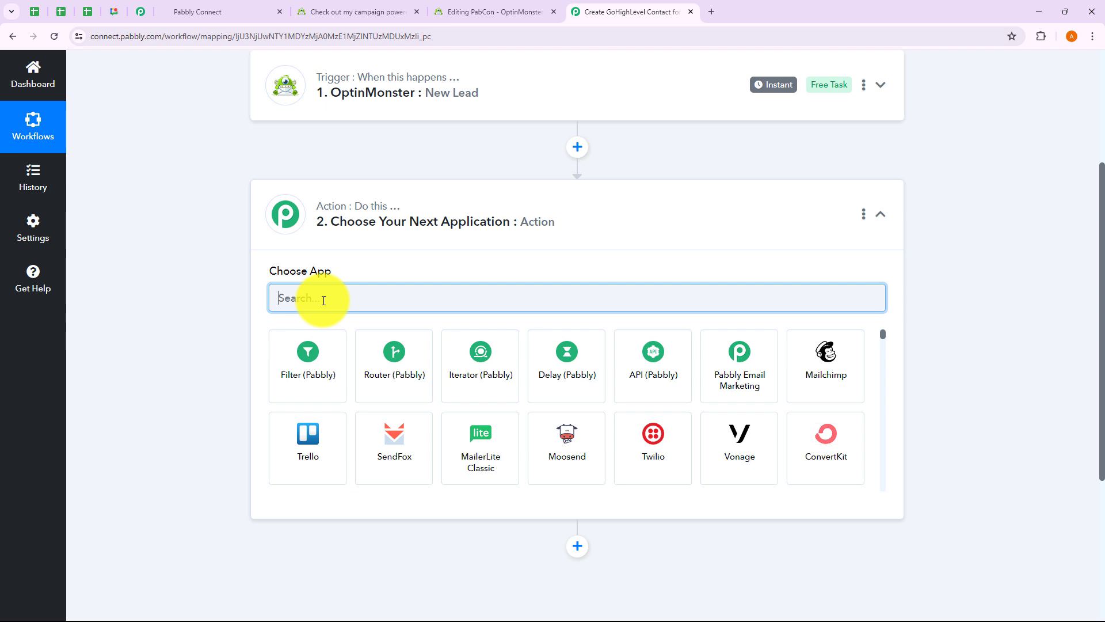
type("Lead")
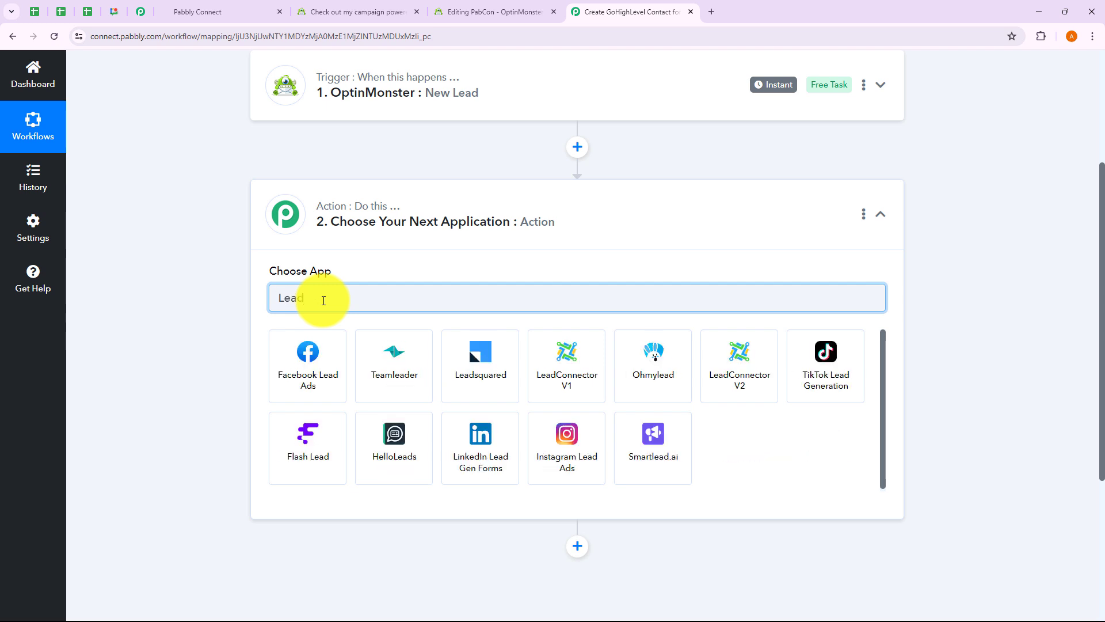
Step: Set the action to LeadConnector V2's Create Contact event and open its account connection options
left_click(755, 366)
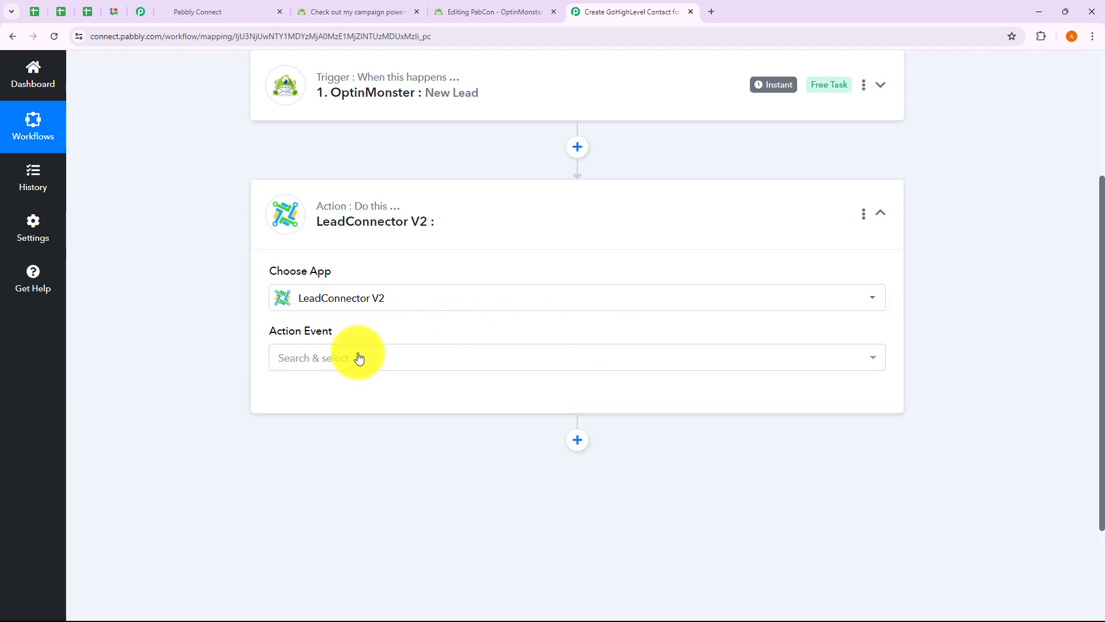
left_click(337, 367)
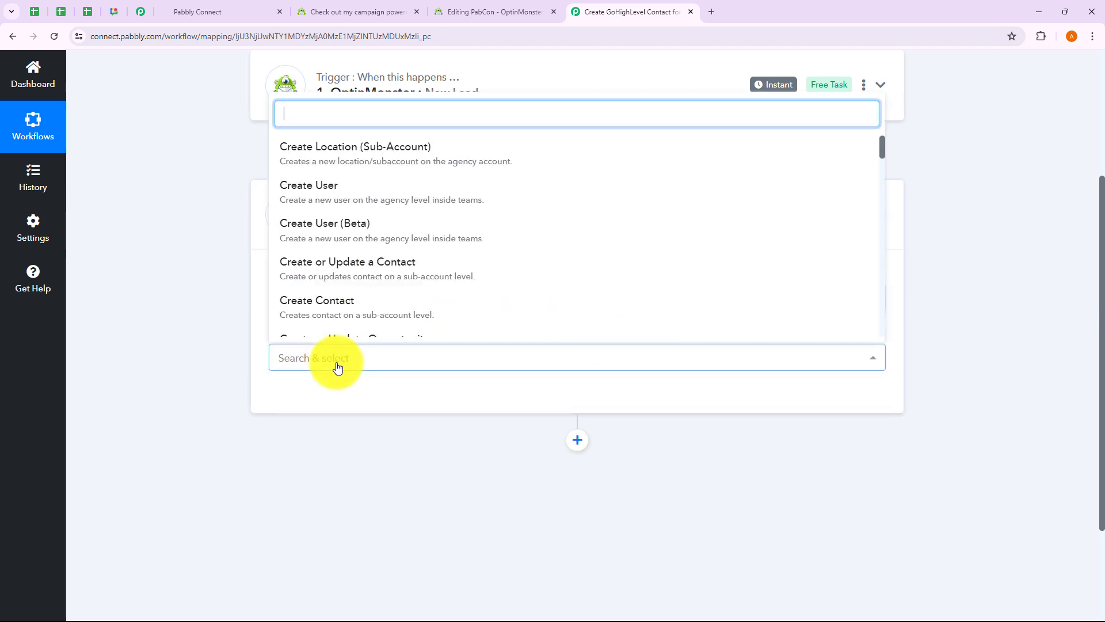
left_click(341, 322)
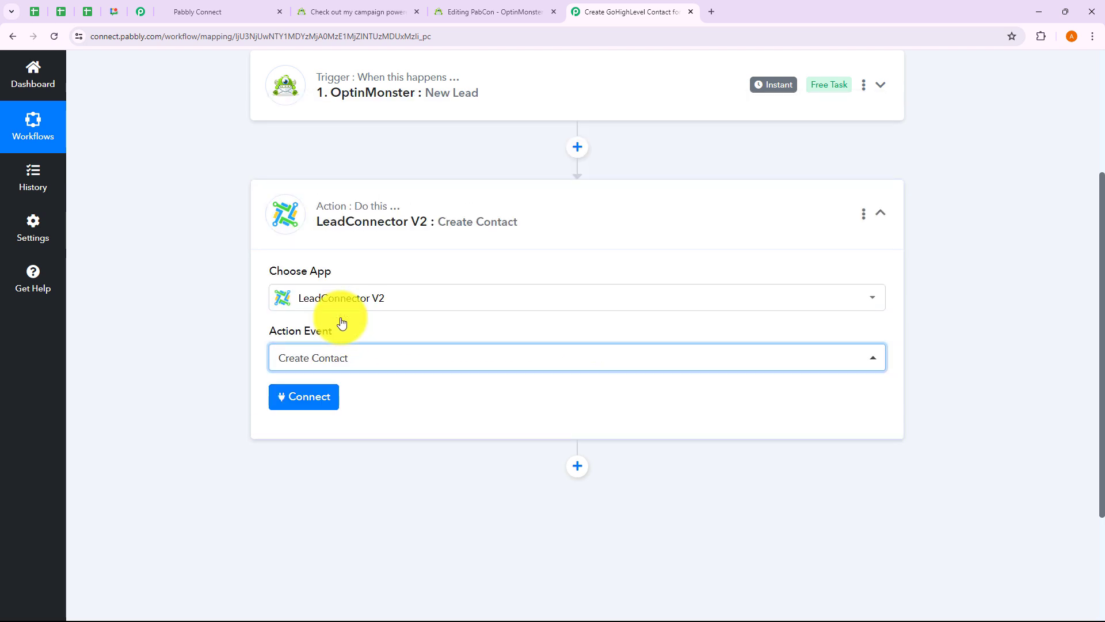
left_click(305, 400)
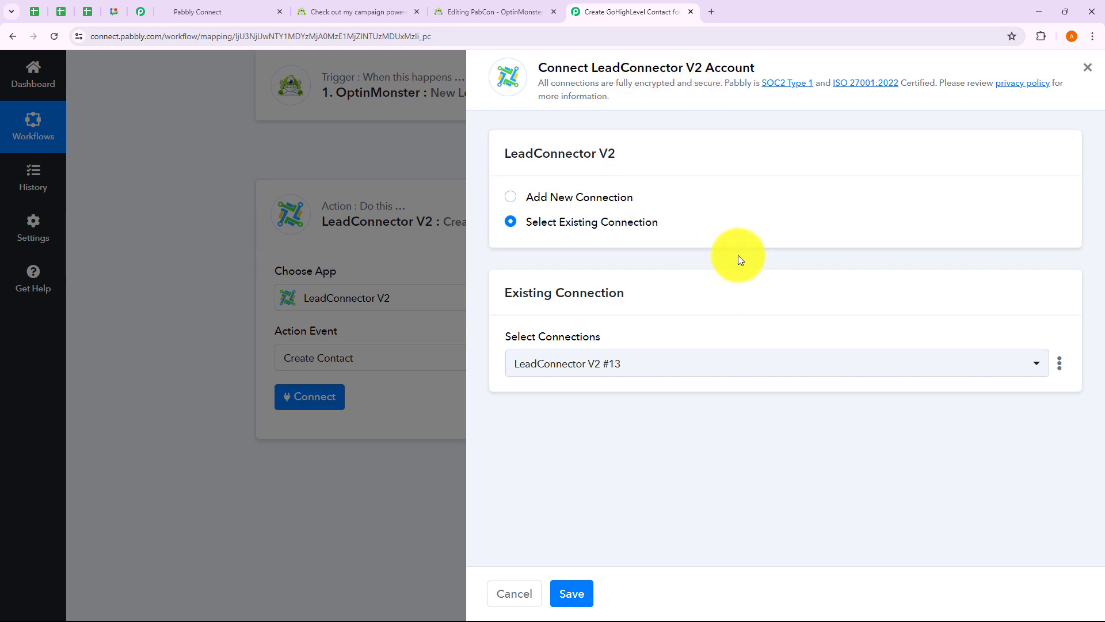
Step: Add a new LeadConnector V2 connection and authorize it by selecting the GoHighLevel sub-account
left_click(512, 197)
left_click(511, 223)
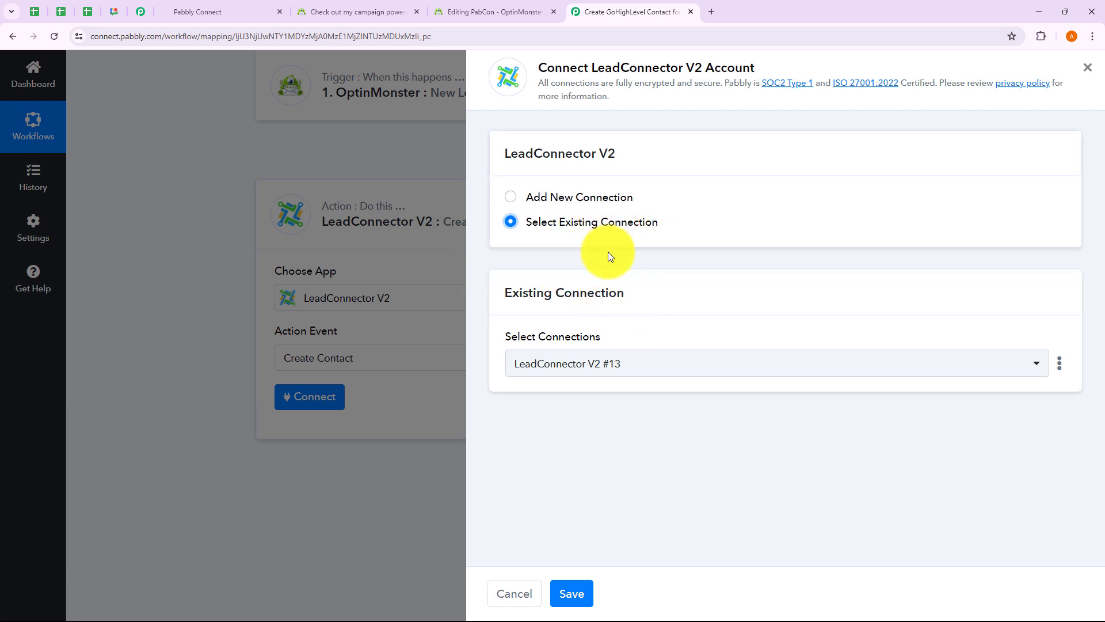
left_click(604, 365)
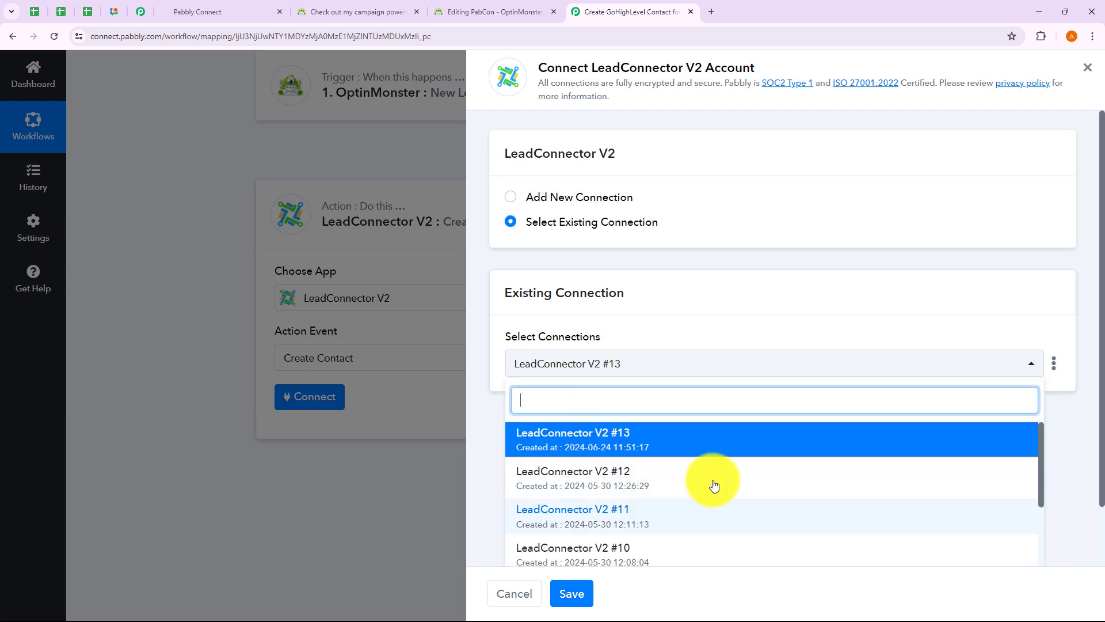
left_click(477, 409)
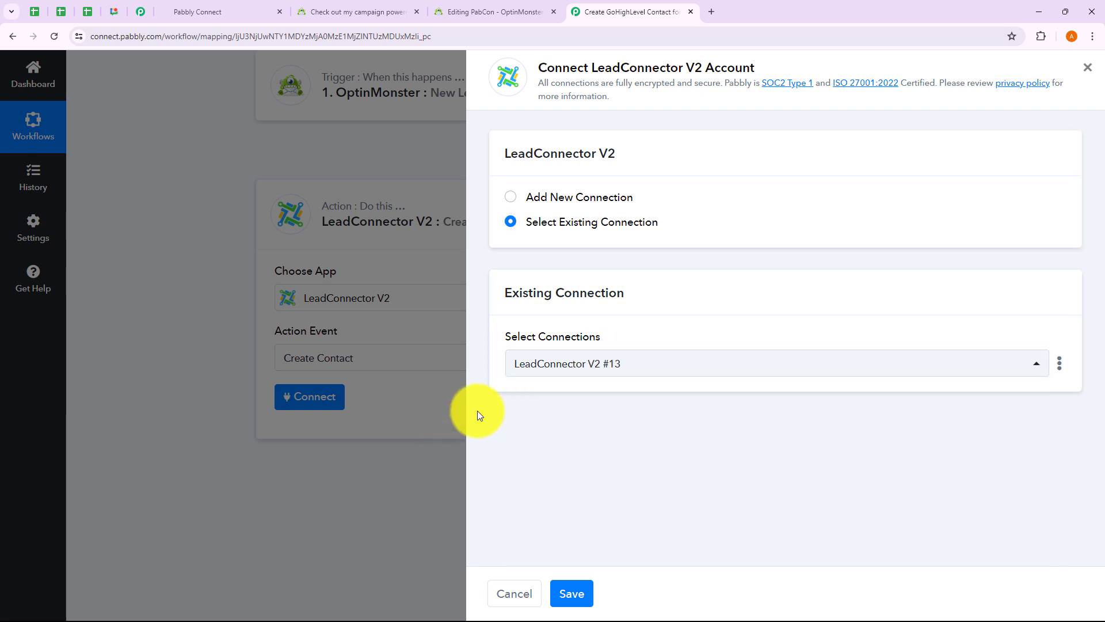
left_click(512, 200)
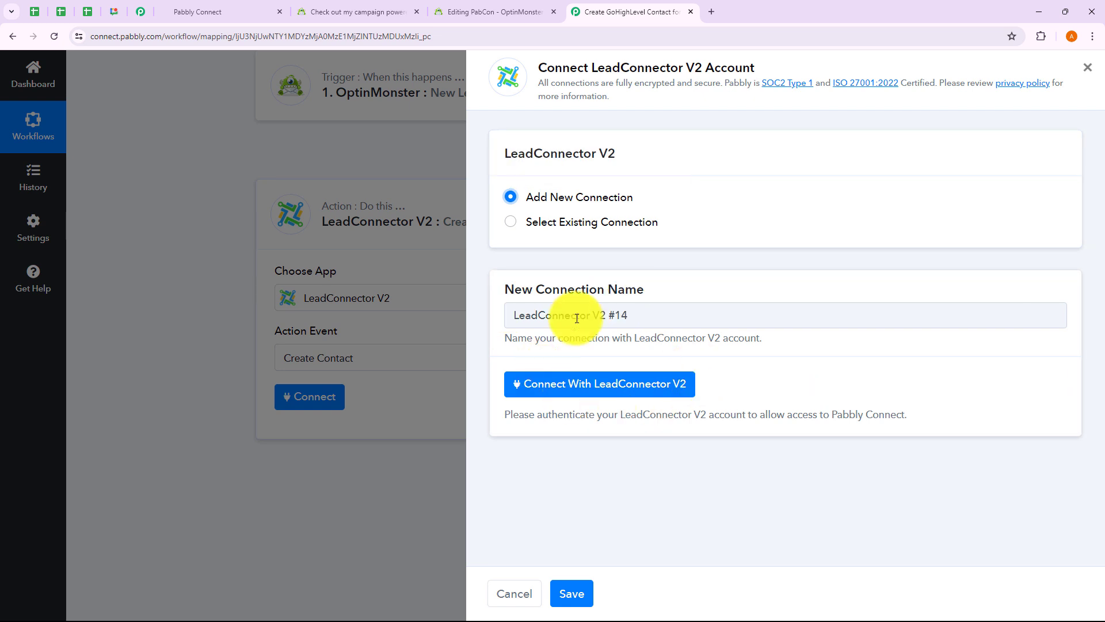
left_click(609, 391)
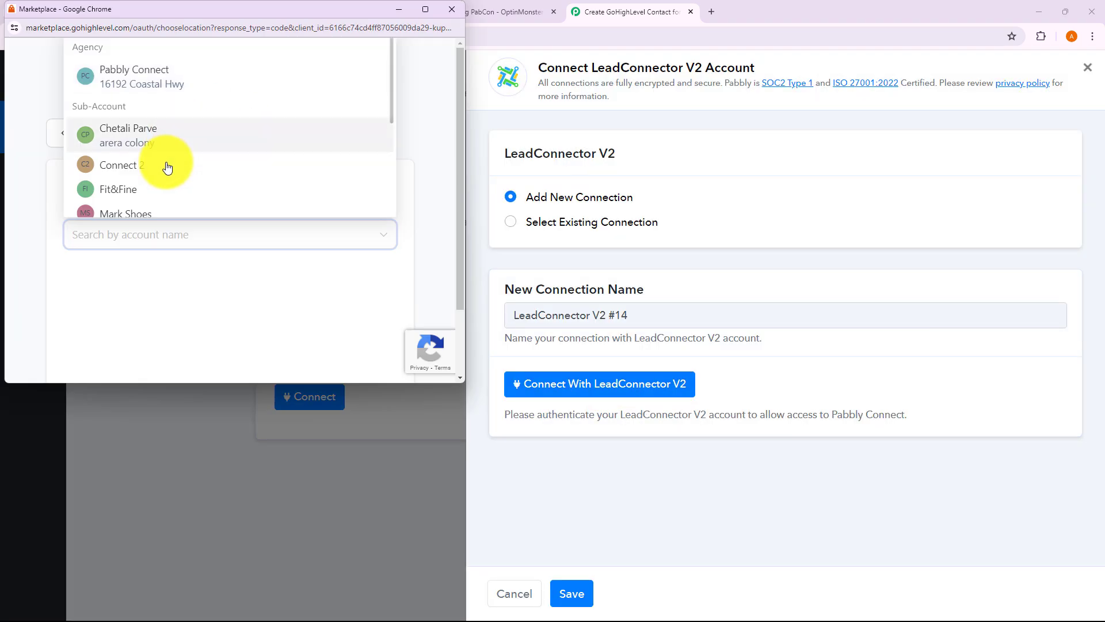
scroll(167, 165, "down", 3)
scroll(168, 167, "down", 3)
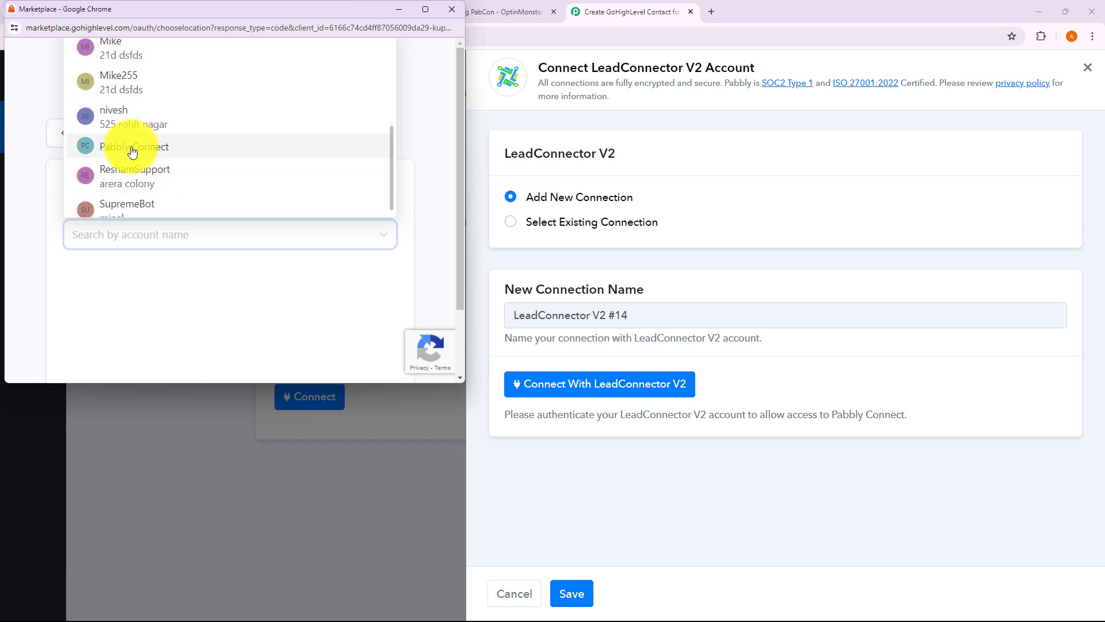
left_click(133, 148)
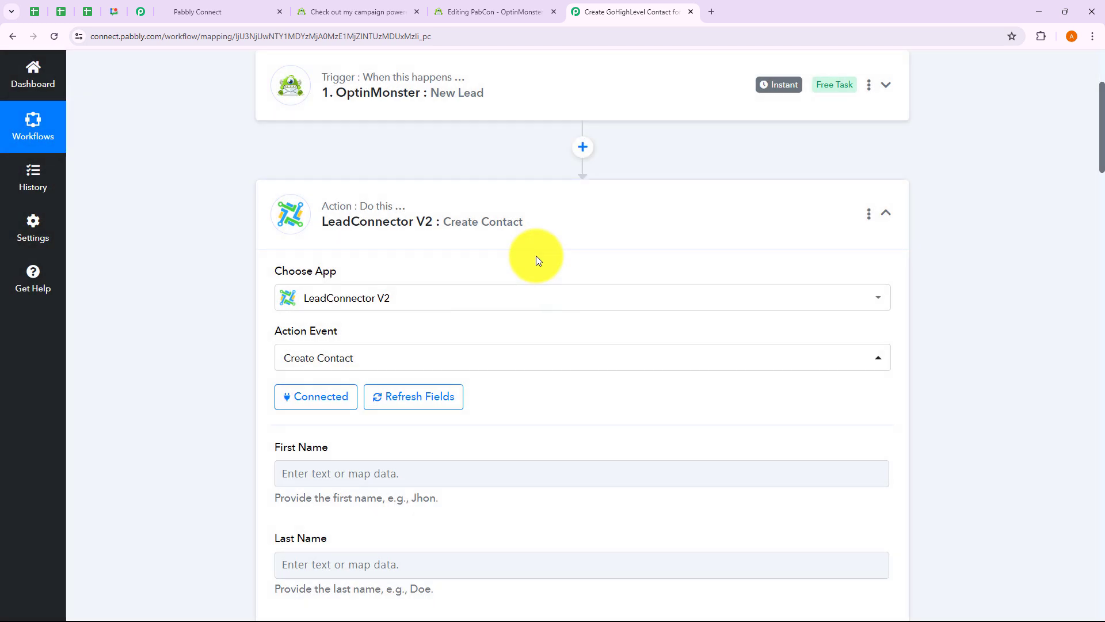
scroll(537, 255, "down", 4)
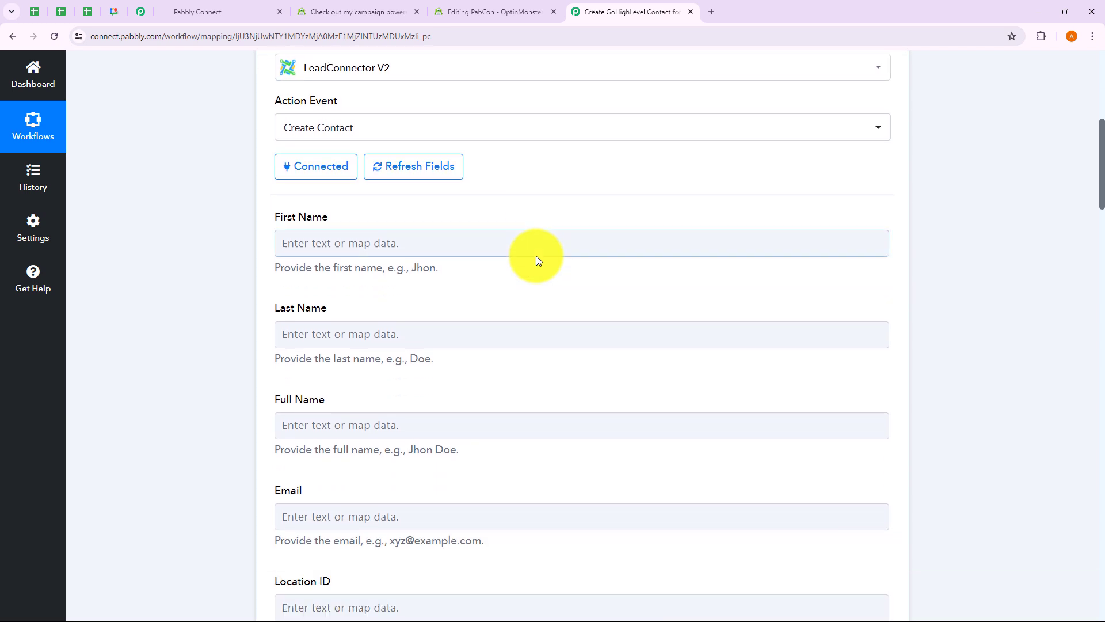
scroll(537, 255, "down", 2)
left_click(321, 179)
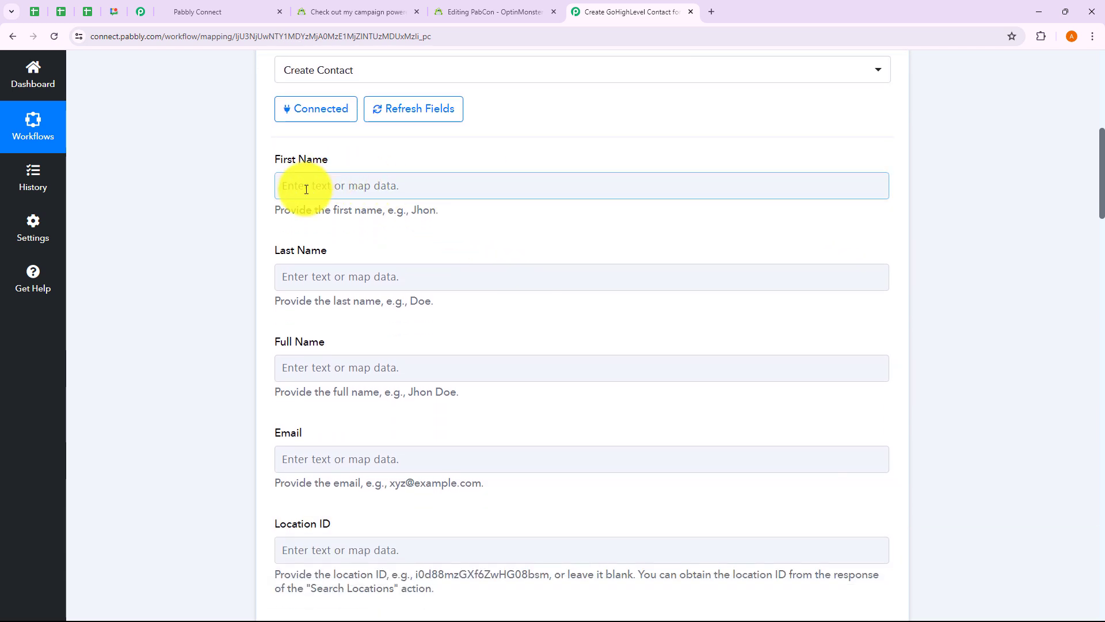
scroll(297, 467, "down", 9)
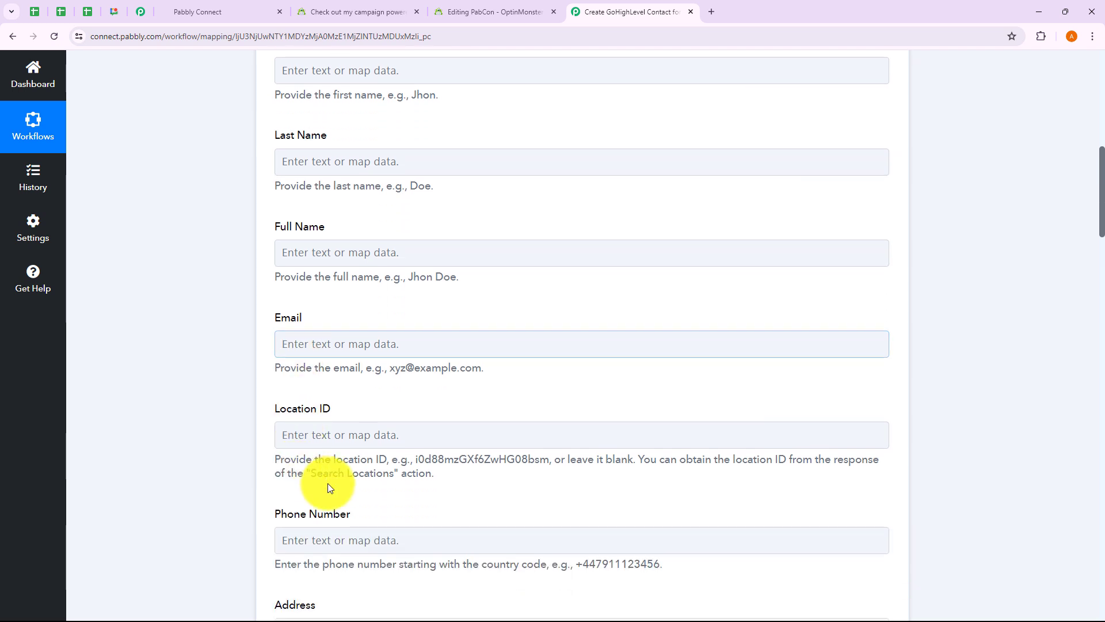
scroll(374, 488, "down", 11)
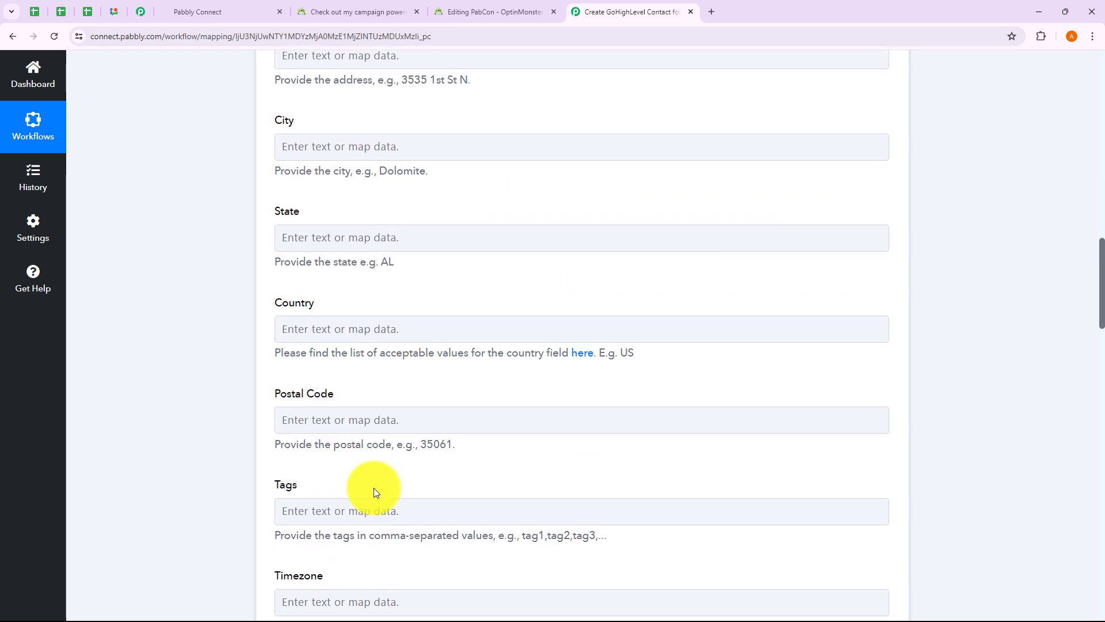
scroll(535, 480, "down", 3)
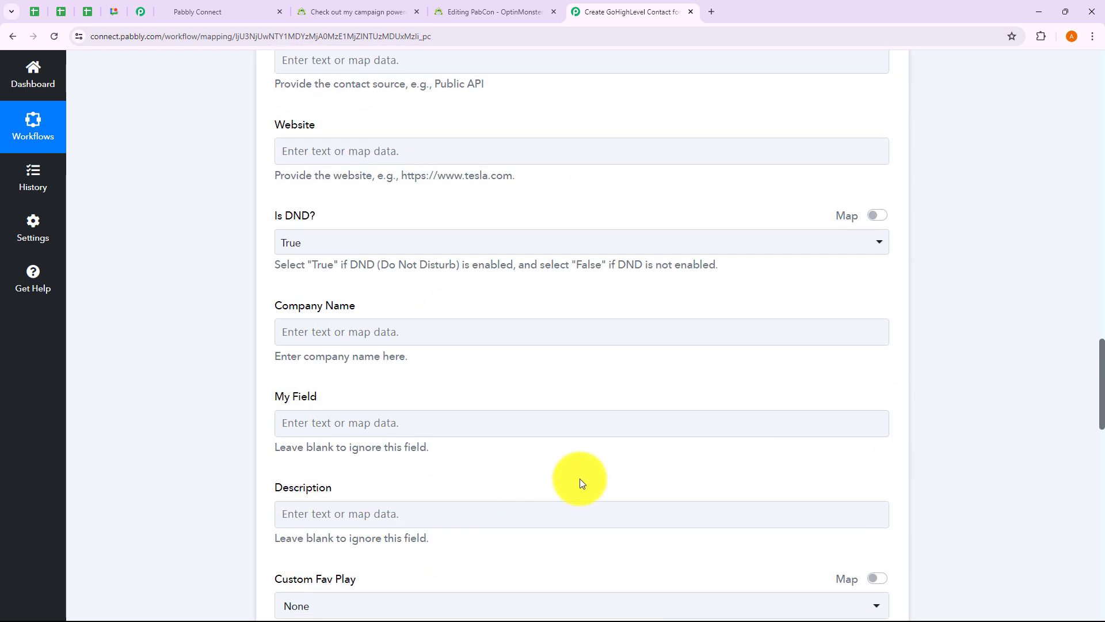
scroll(581, 482, "up", 13)
scroll(579, 479, "up", 12)
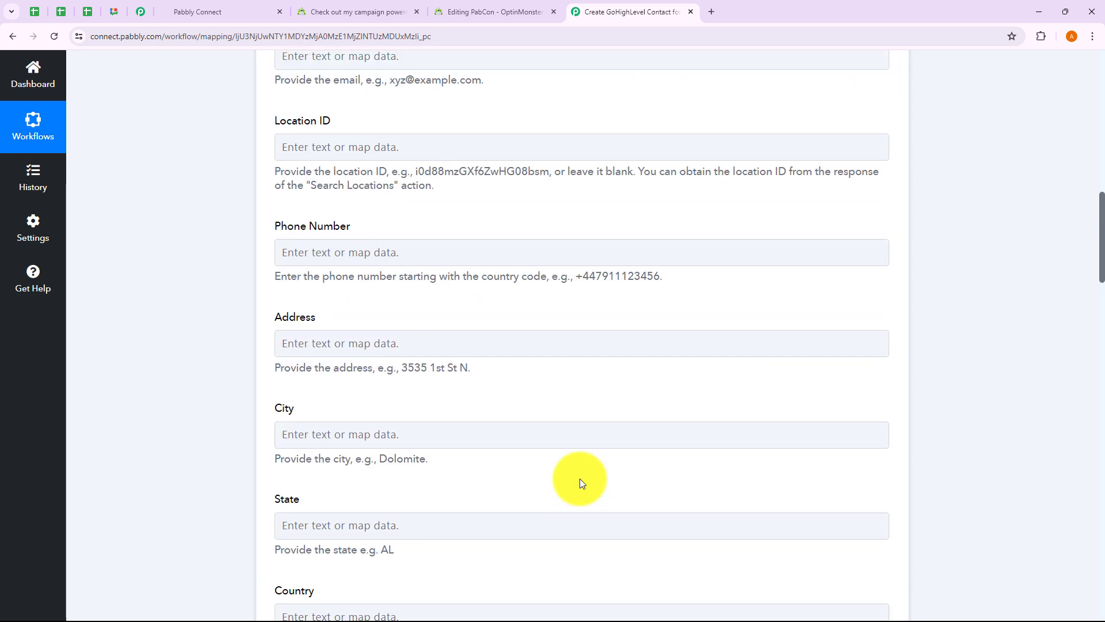
scroll(579, 478, "up", 1)
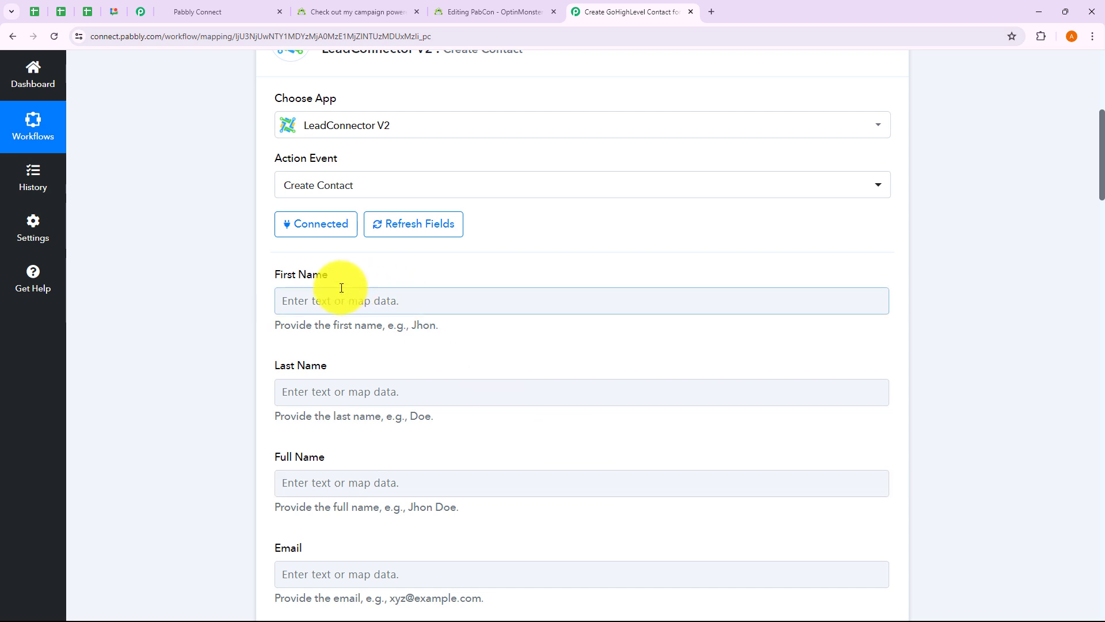
Step: Map OptinMonster Lead FirstName into First Name and Lead LastName into Last Name
left_click(322, 302)
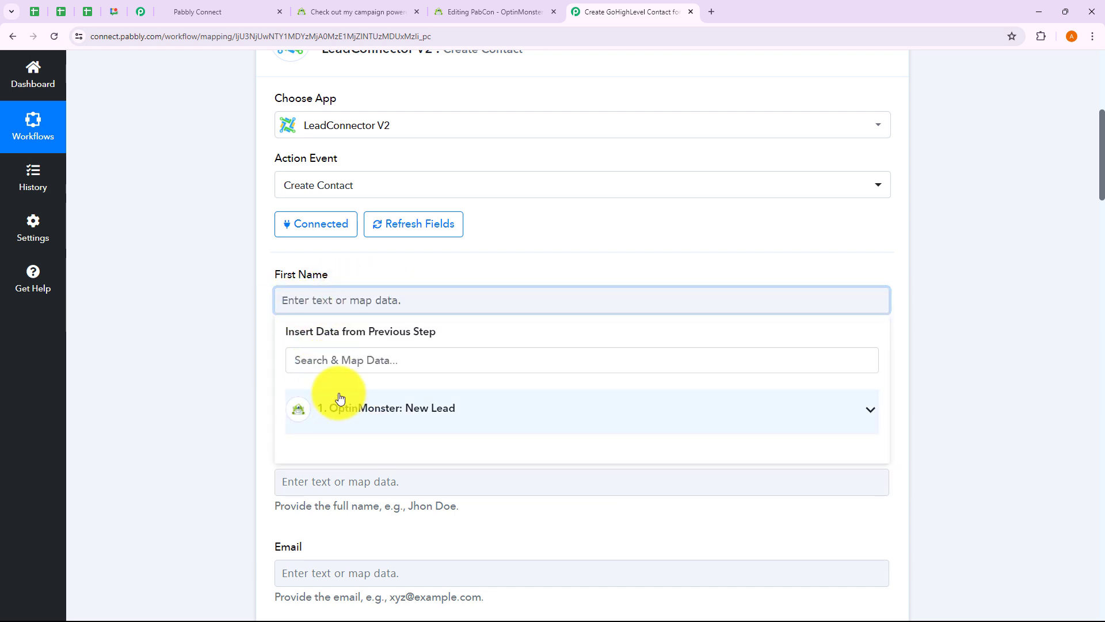
left_click(437, 422)
scroll(411, 512, "down", 4)
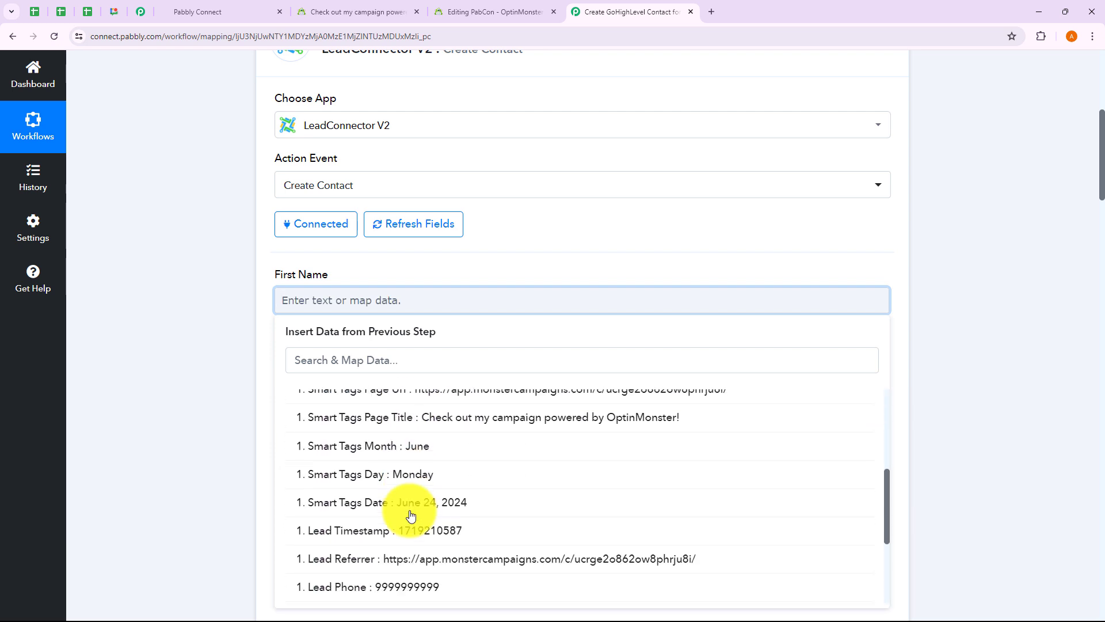
scroll(411, 514, "down", 4)
left_click(400, 506)
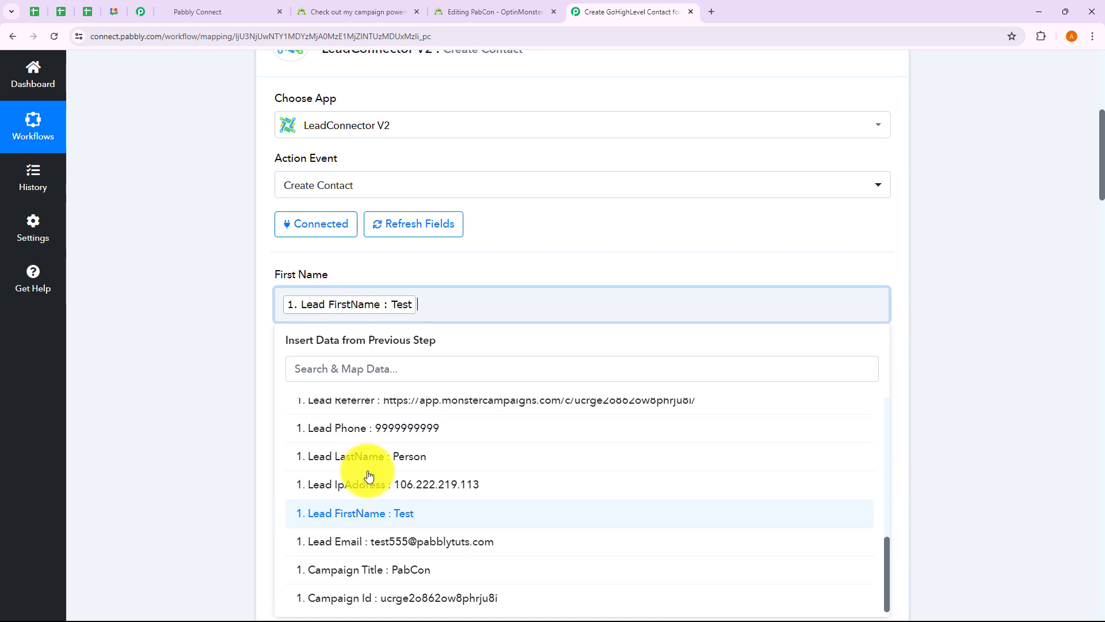
left_click(185, 321)
scroll(345, 254, "down", 3)
left_click(346, 227)
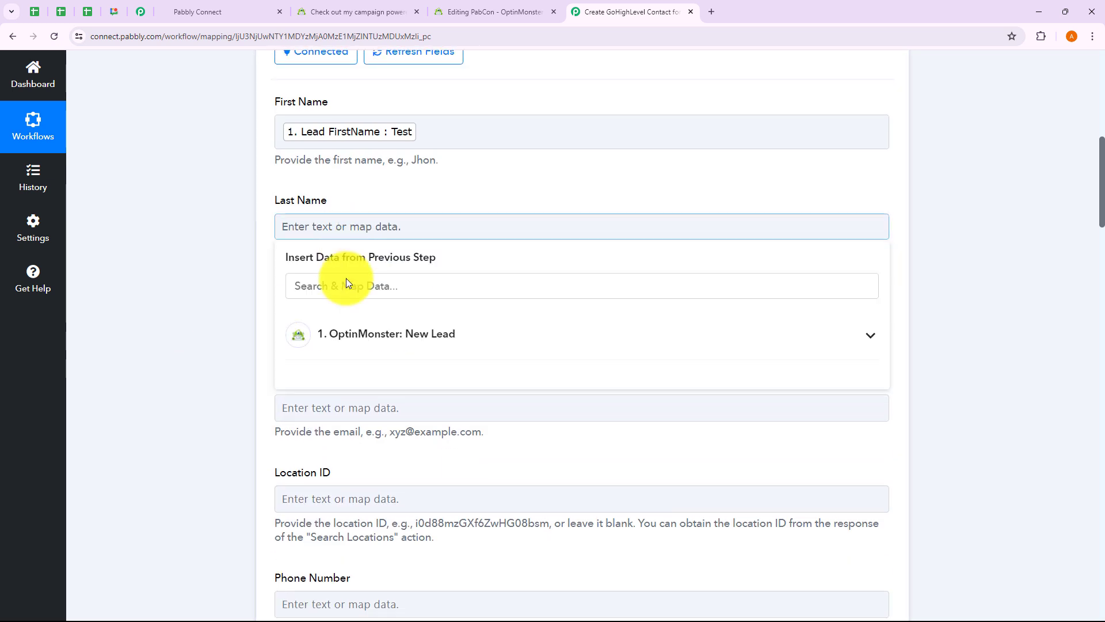
left_click(357, 334)
scroll(424, 485, "down", 5)
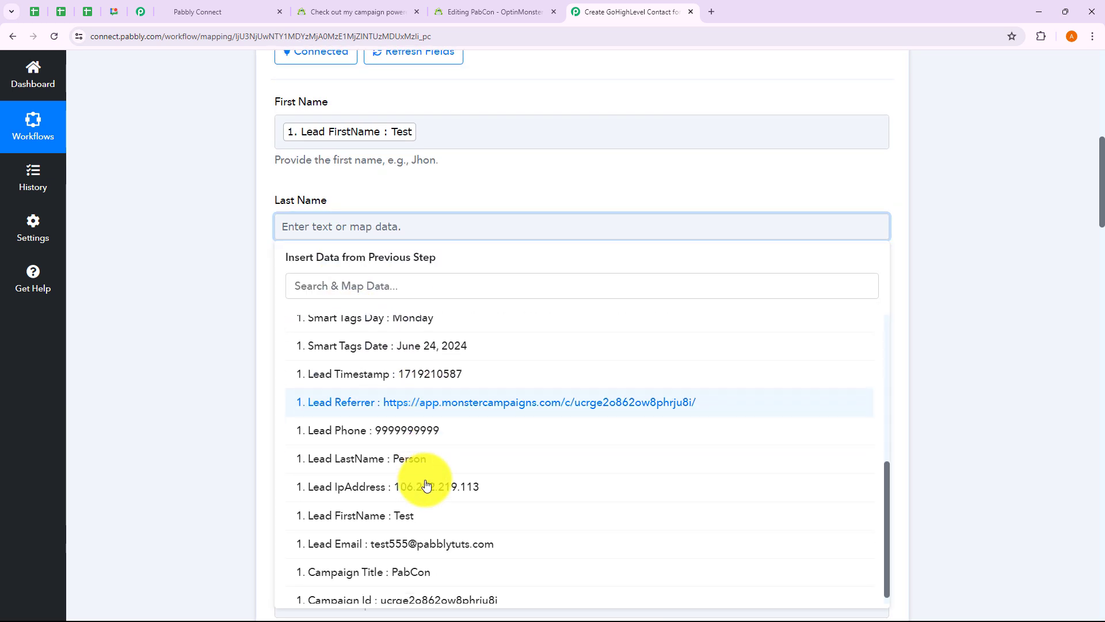
left_click(406, 431)
Step: Fill Full Name with Lead FirstName followed by Lead LastName
scroll(296, 271, "down", 2)
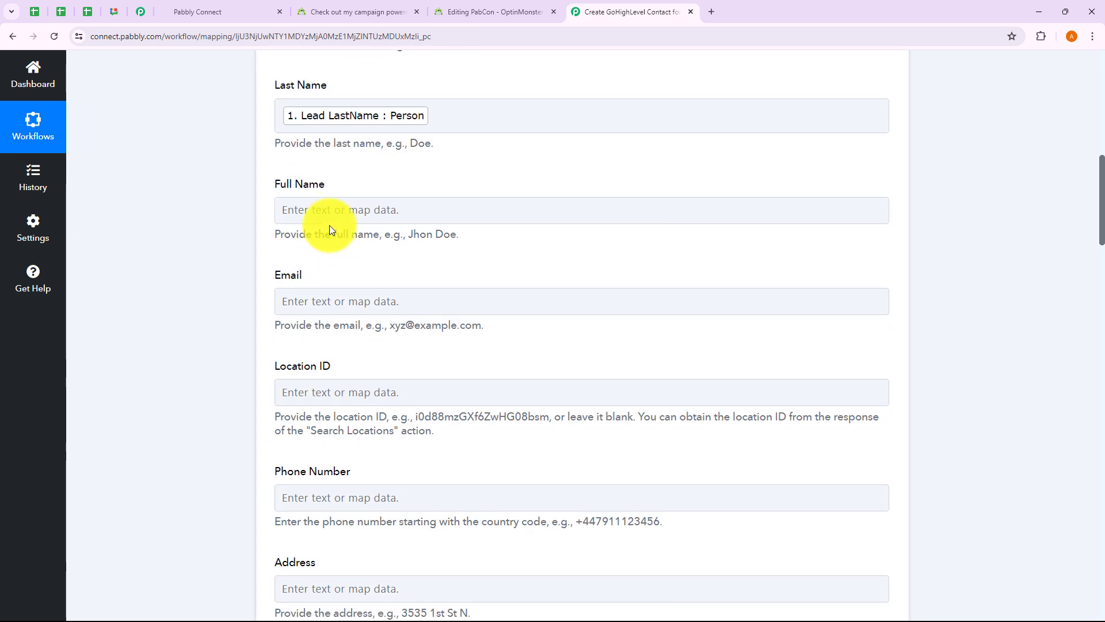
left_click(330, 221)
scroll(439, 483, "down", 4)
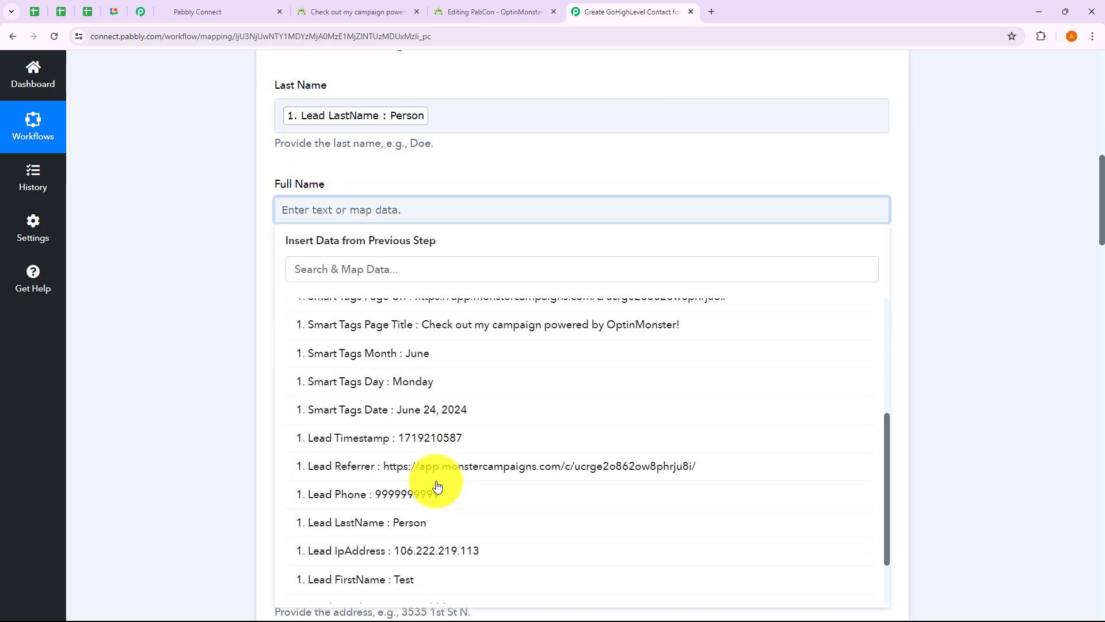
left_click(424, 521)
left_click(424, 477)
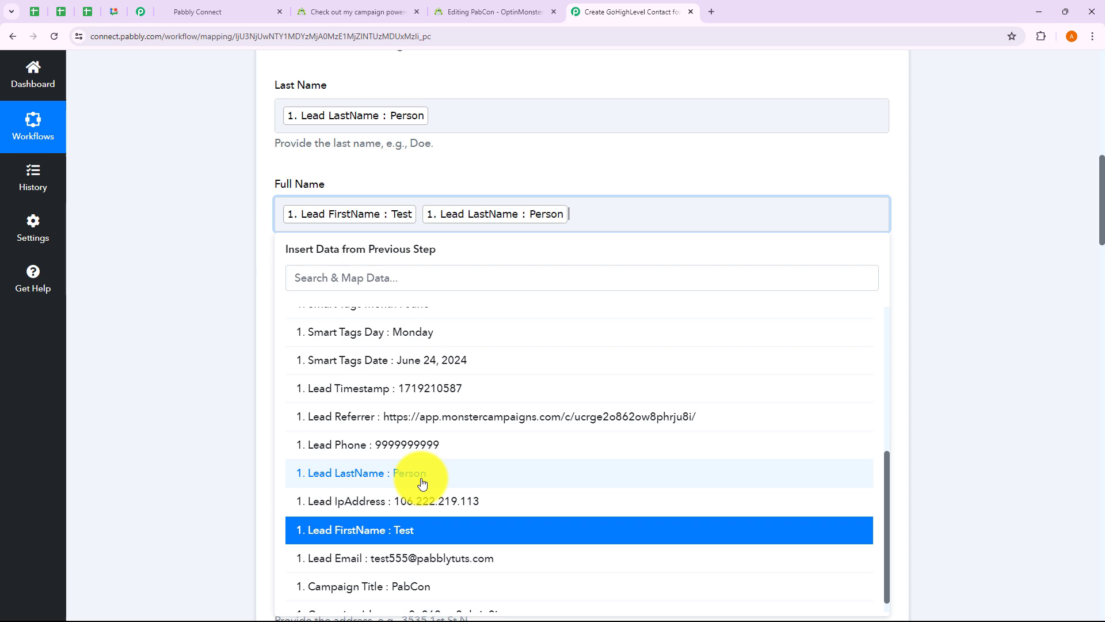
left_click(207, 340)
Step: Map Lead Email into Email and Lead Phone into Phone Number
scroll(390, 192, "down", 3)
left_click(375, 133)
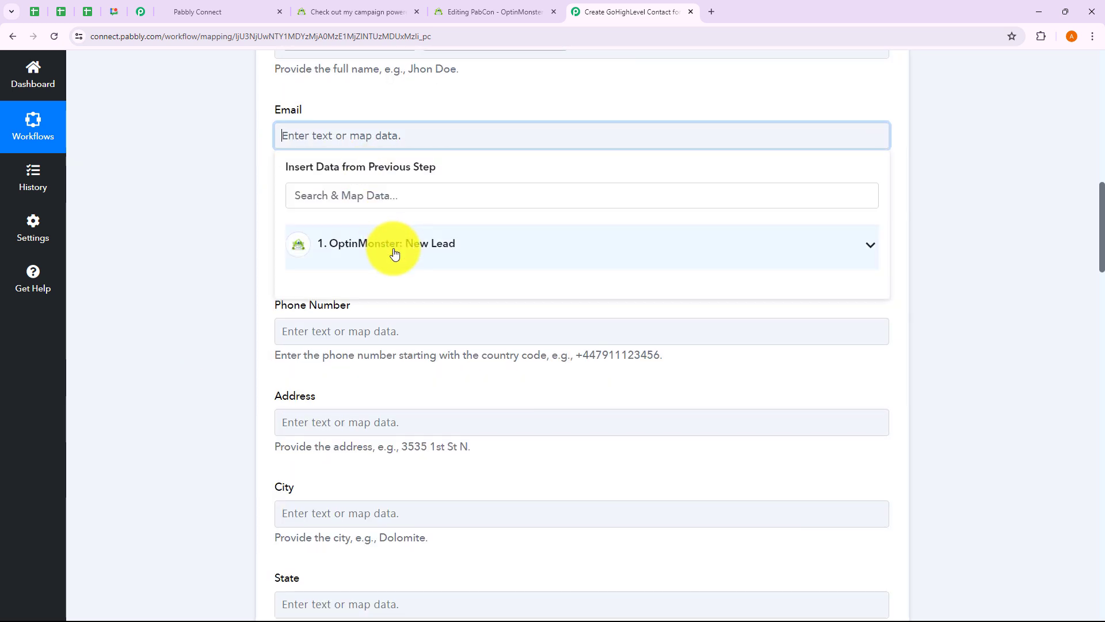
left_click(394, 243)
scroll(410, 415, "down", 4)
left_click(419, 535)
left_click(234, 321)
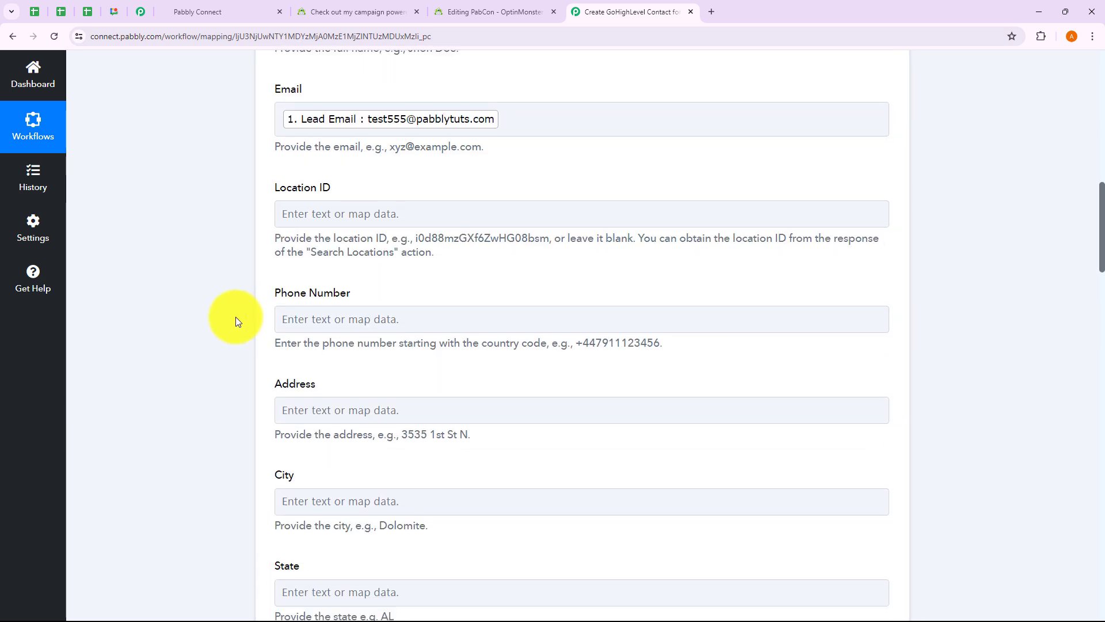
scroll(365, 123, "down", 2)
scroll(394, 139, "down", 1)
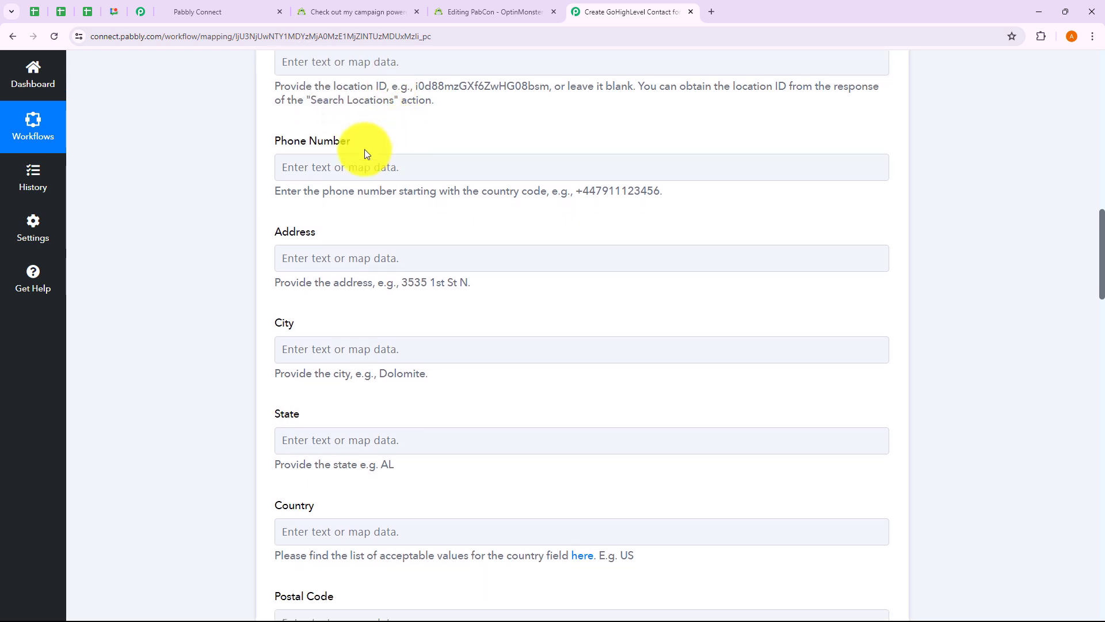
left_click(365, 164)
left_click(353, 271)
scroll(427, 498, "down", 5)
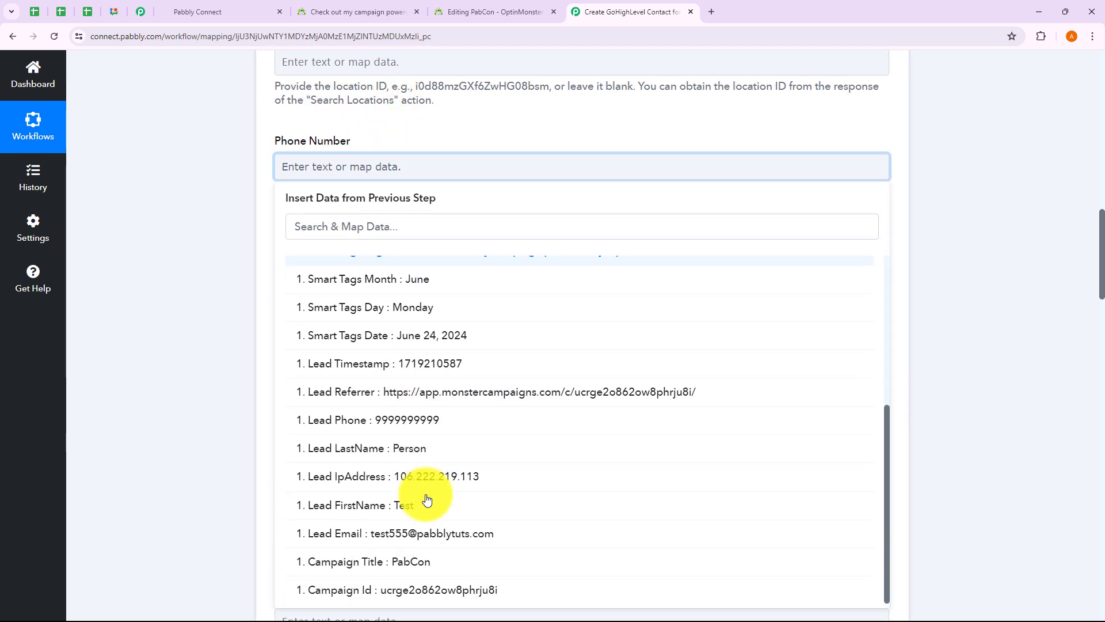
left_click(420, 417)
left_click(237, 348)
scroll(237, 349, "down", 3)
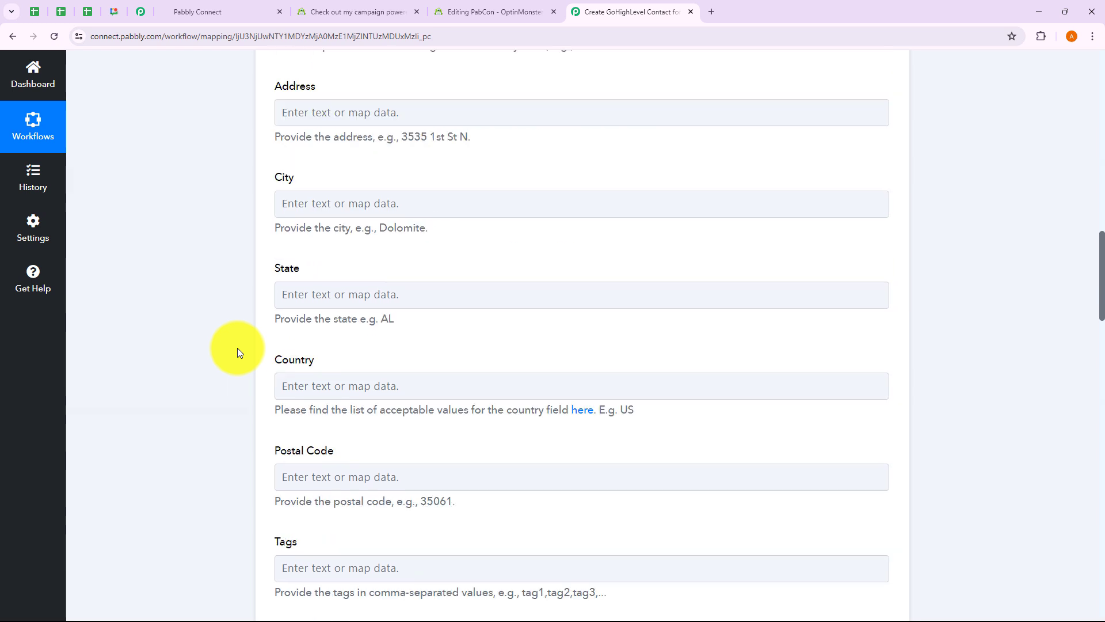
scroll(281, 295, "up", 1)
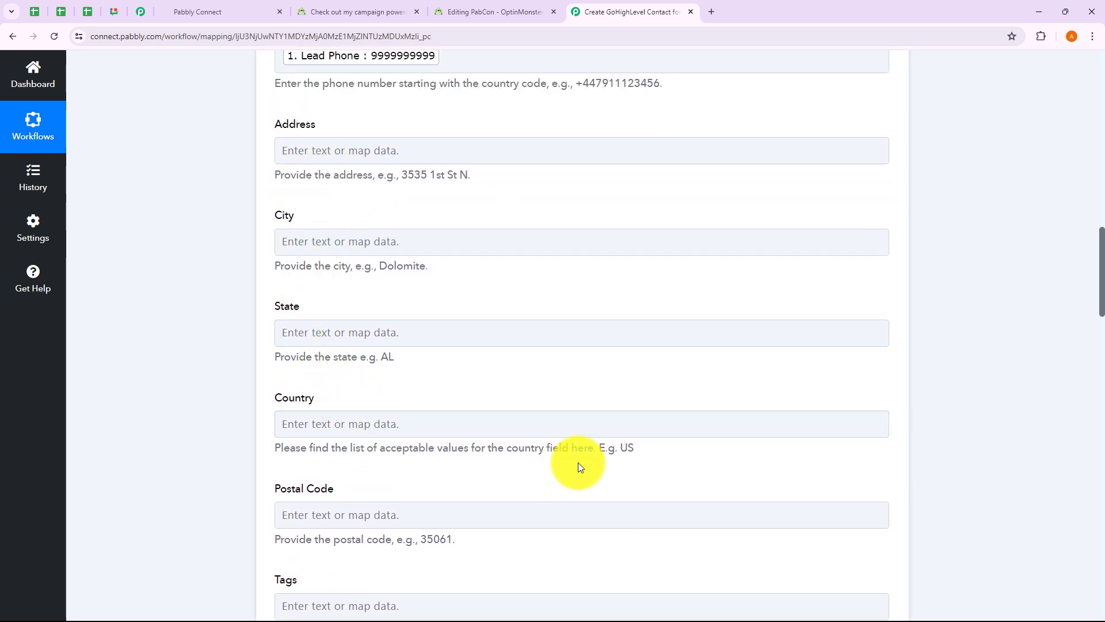
scroll(619, 461, "up", 3)
scroll(617, 464, "up", 6)
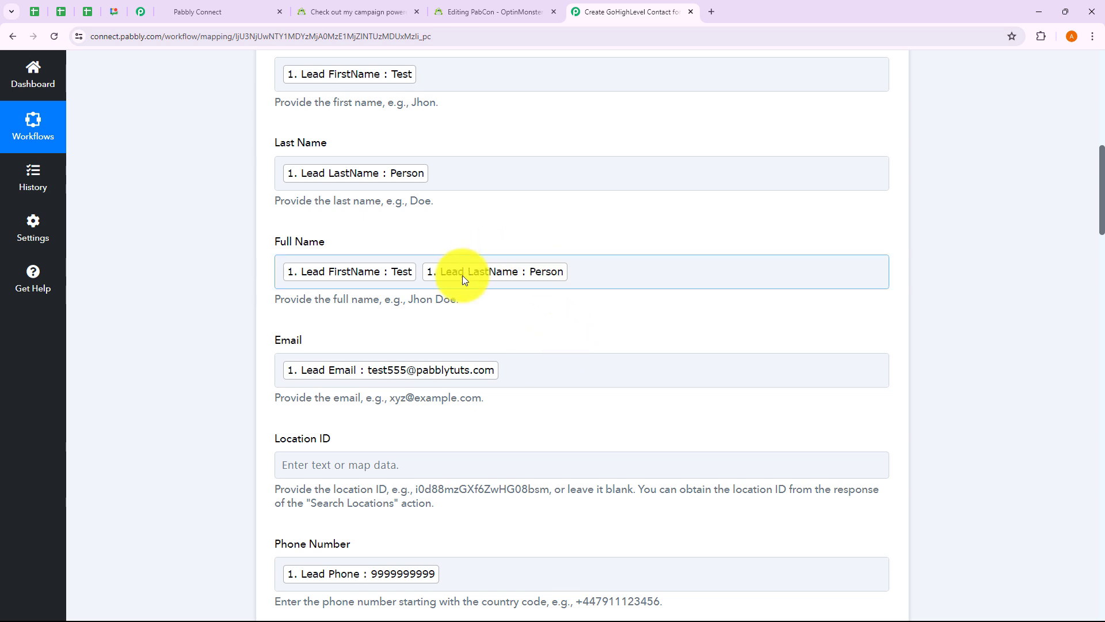
Step: Scroll down the Create Contact form to the Simple Response toggle and Save & Send Test Request button
scroll(557, 327, "up", 2)
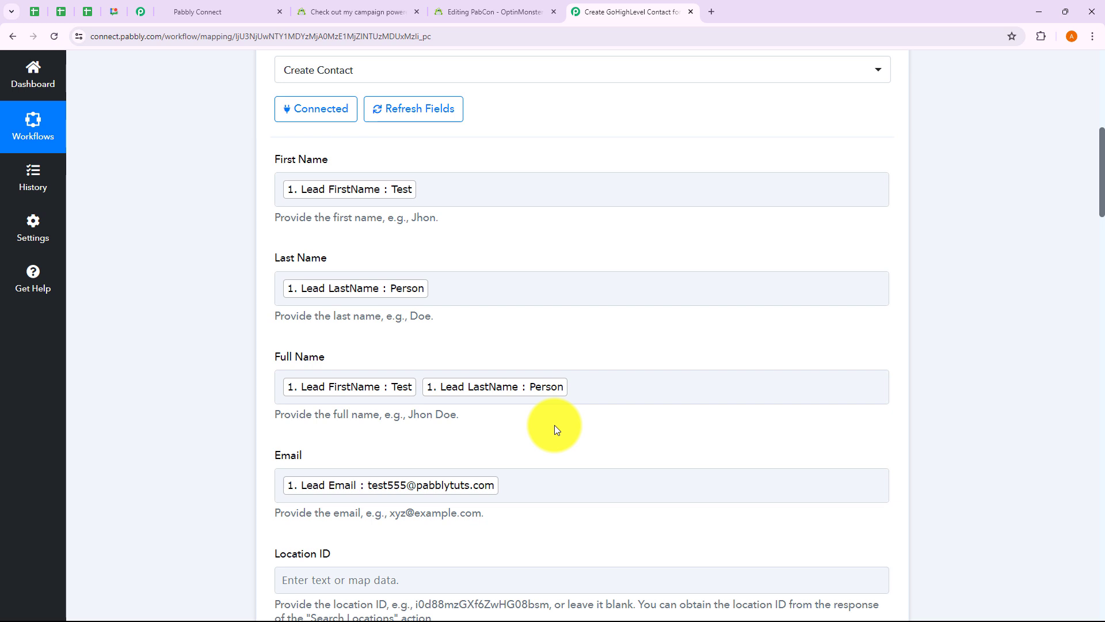
scroll(554, 429, "down", 9)
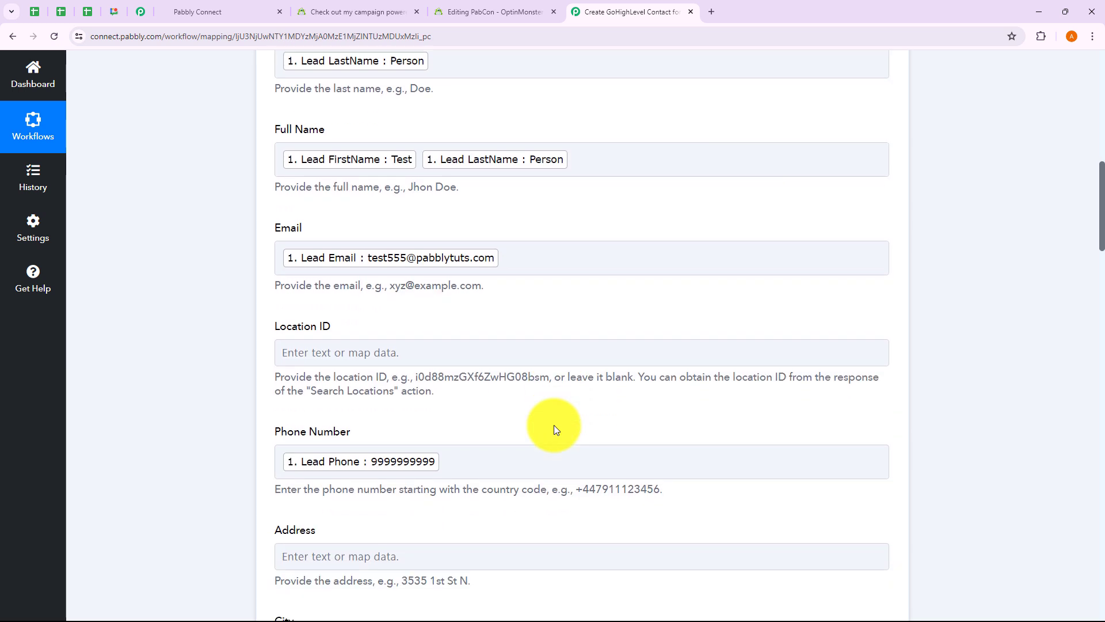
scroll(556, 429, "down", 10)
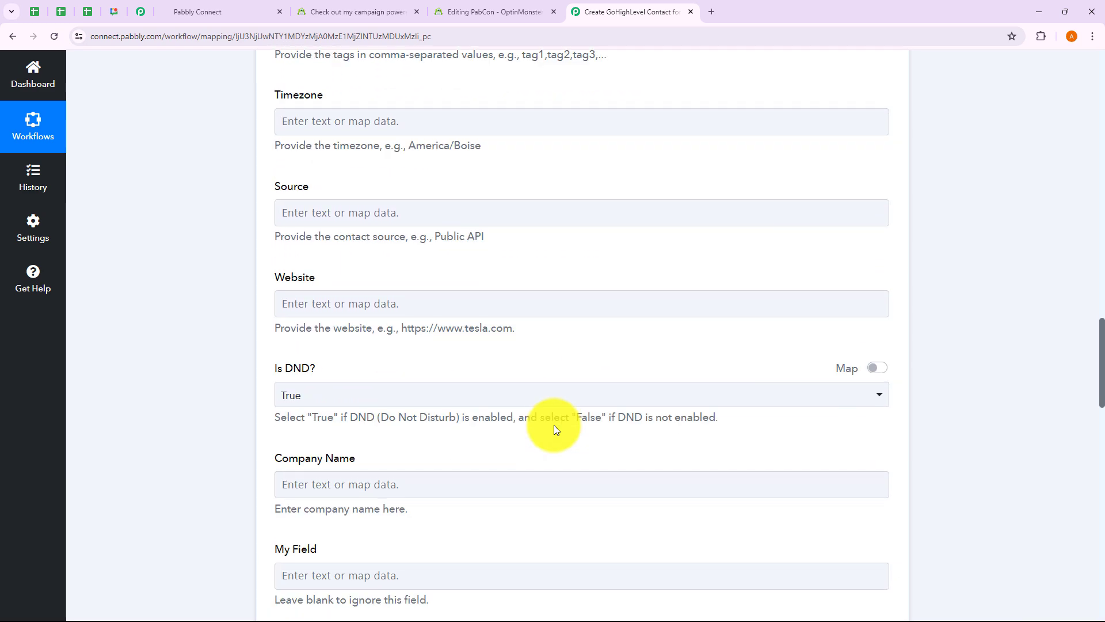
scroll(554, 429, "down", 11)
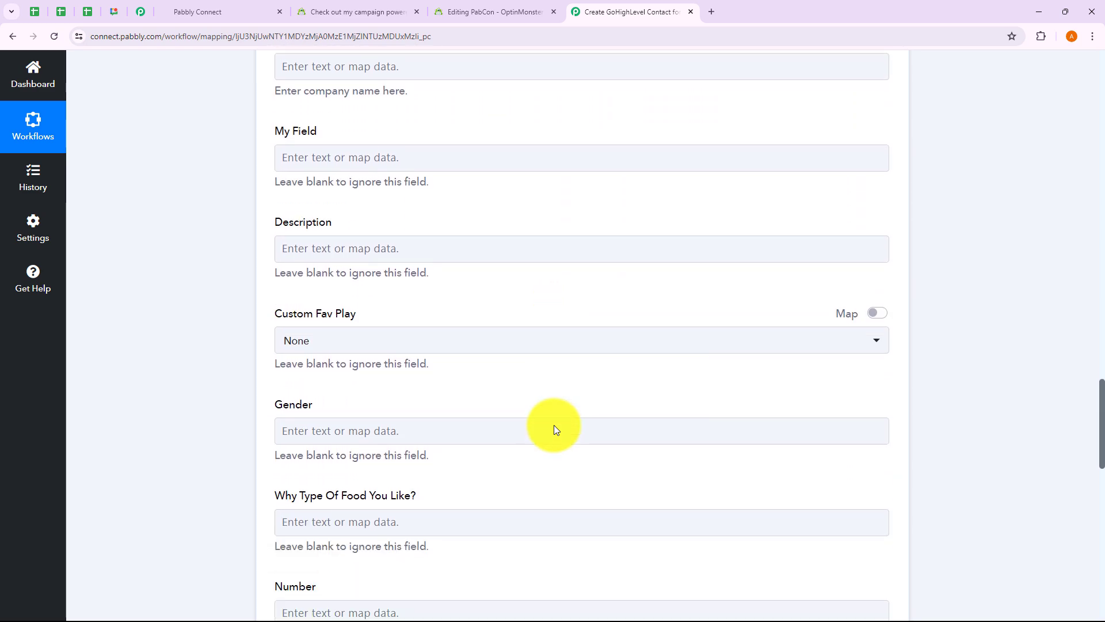
scroll(555, 429, "down", 10)
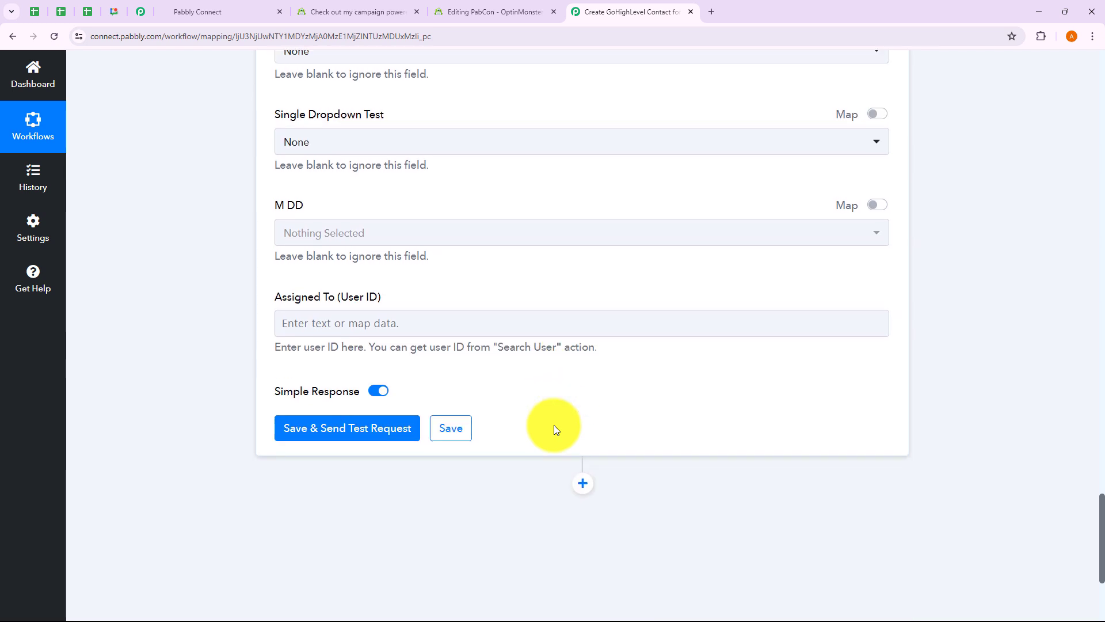
Step: Save the Create Contact action and send a test, reviewing the returned contact's name, email, phone and country US
left_click(322, 274)
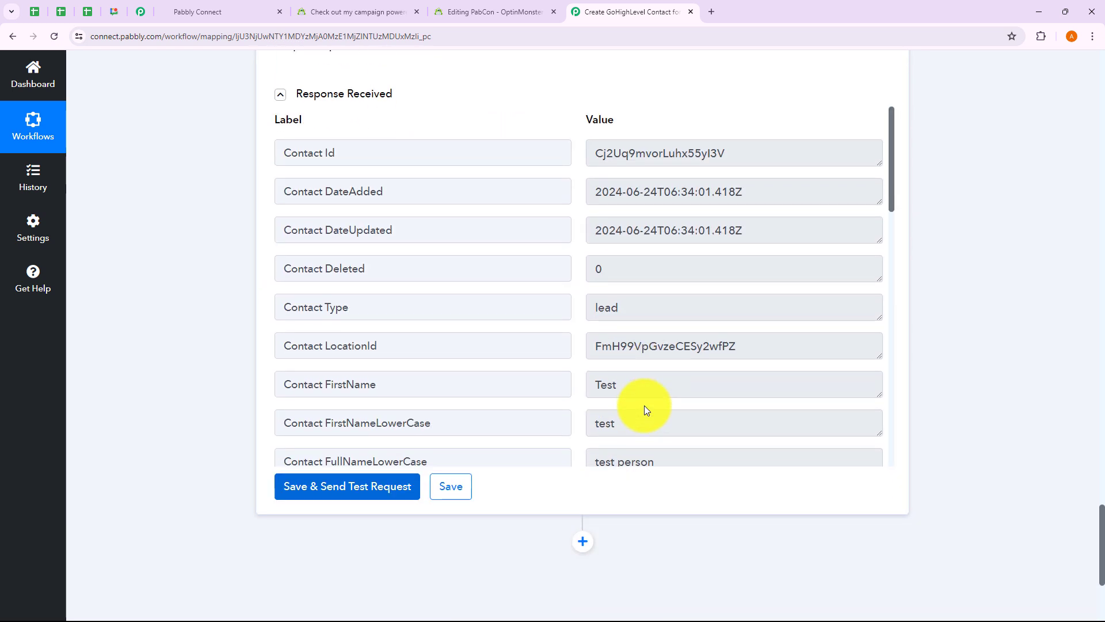
scroll(593, 345, "down", 1)
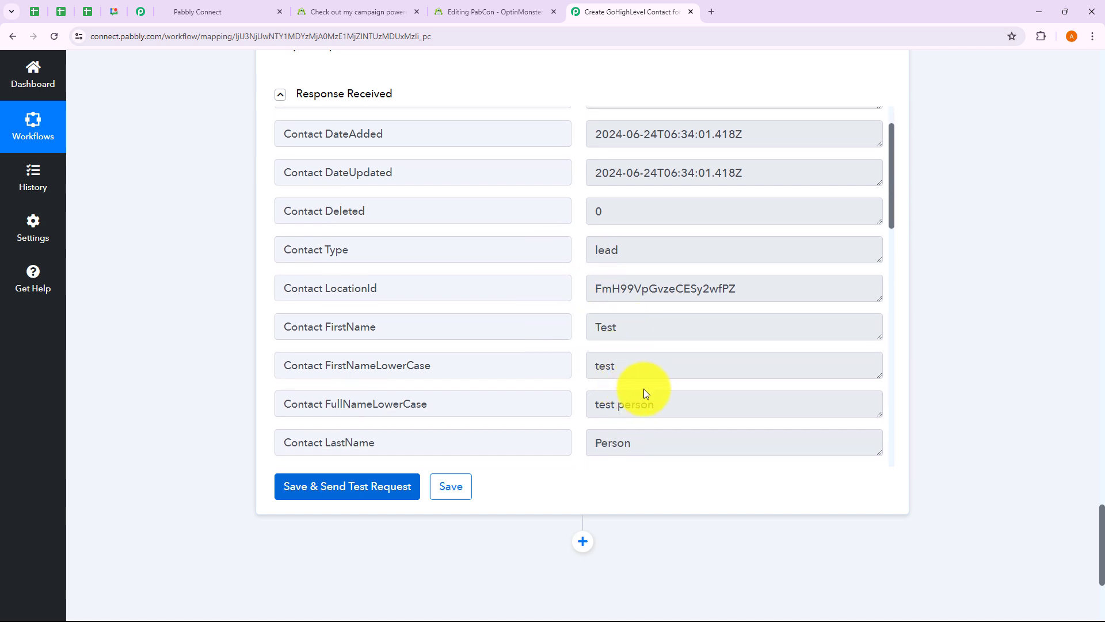
scroll(639, 391, "down", 3)
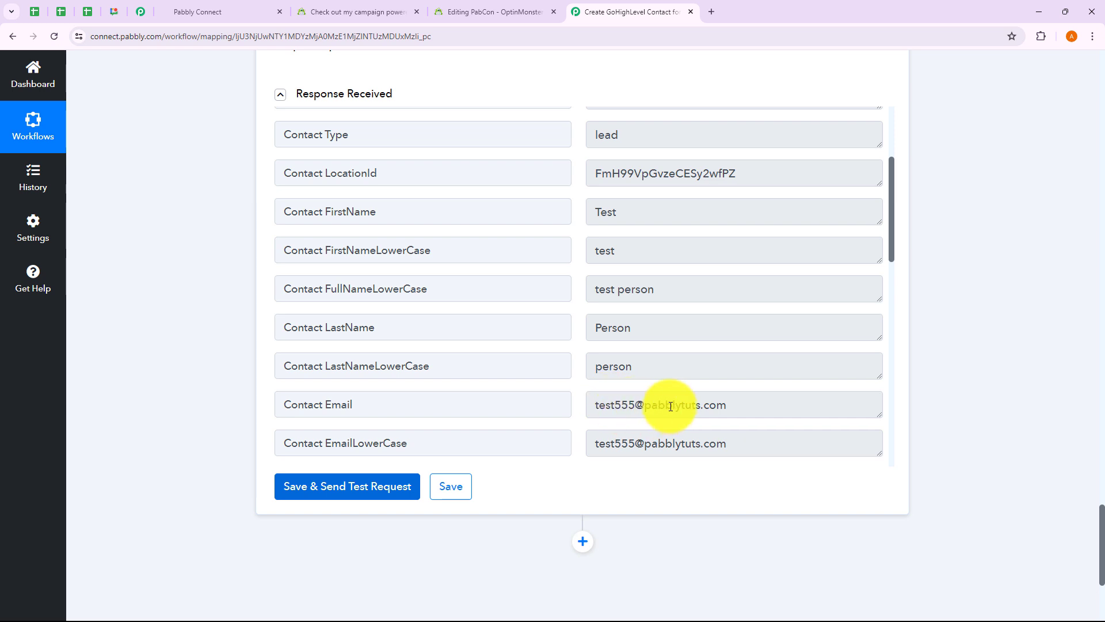
scroll(671, 406, "down", 3)
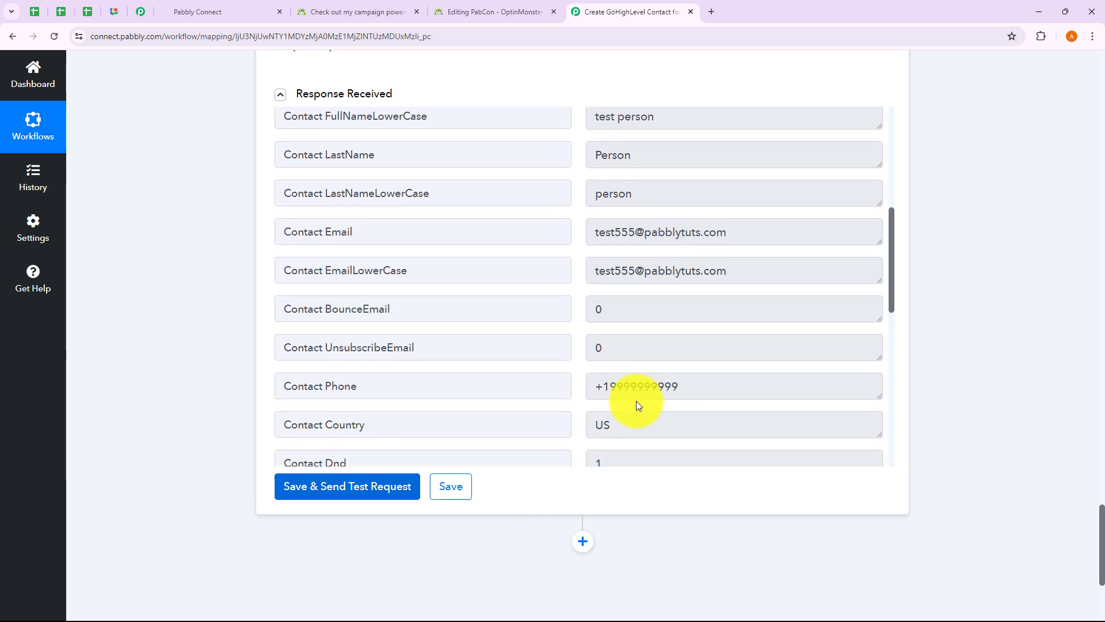
scroll(676, 402, "down", 4)
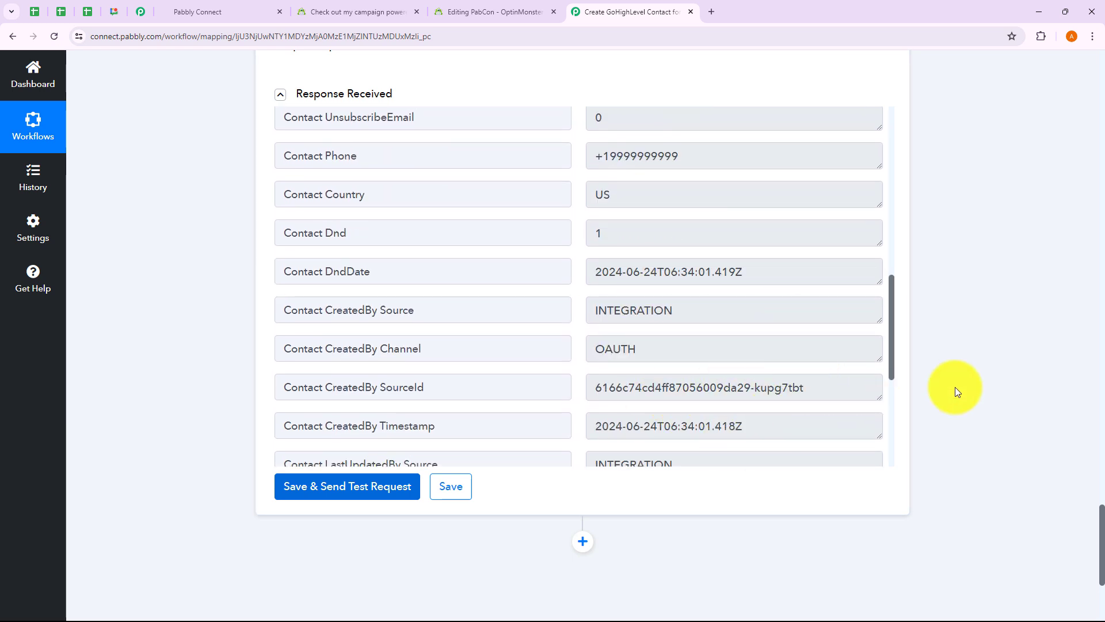
scroll(955, 386, "up", 15)
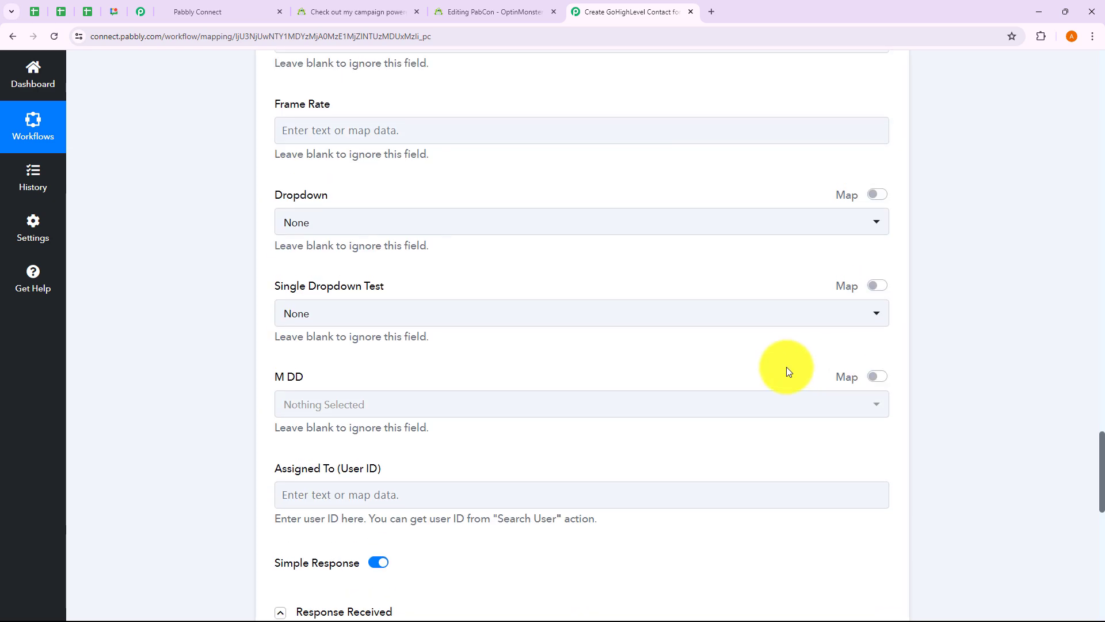
scroll(795, 371, "up", 20)
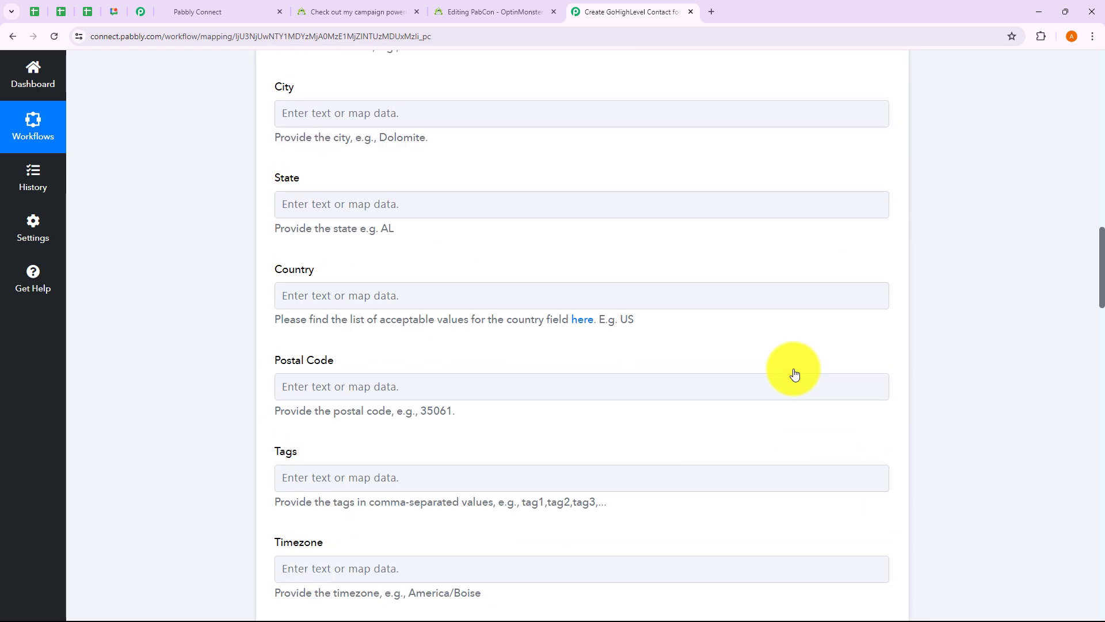
scroll(793, 368, "up", 15)
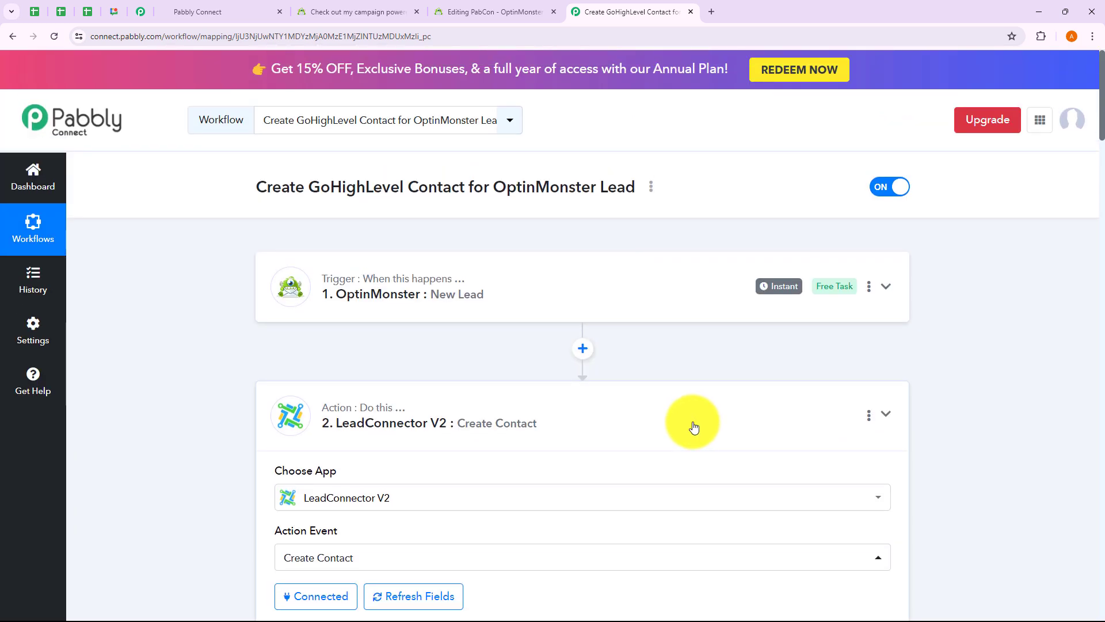
Step: Collapse the LeadConnector action and check GoHighLevel's contacts list for the new test contact
left_click(693, 426)
left_click(233, 12)
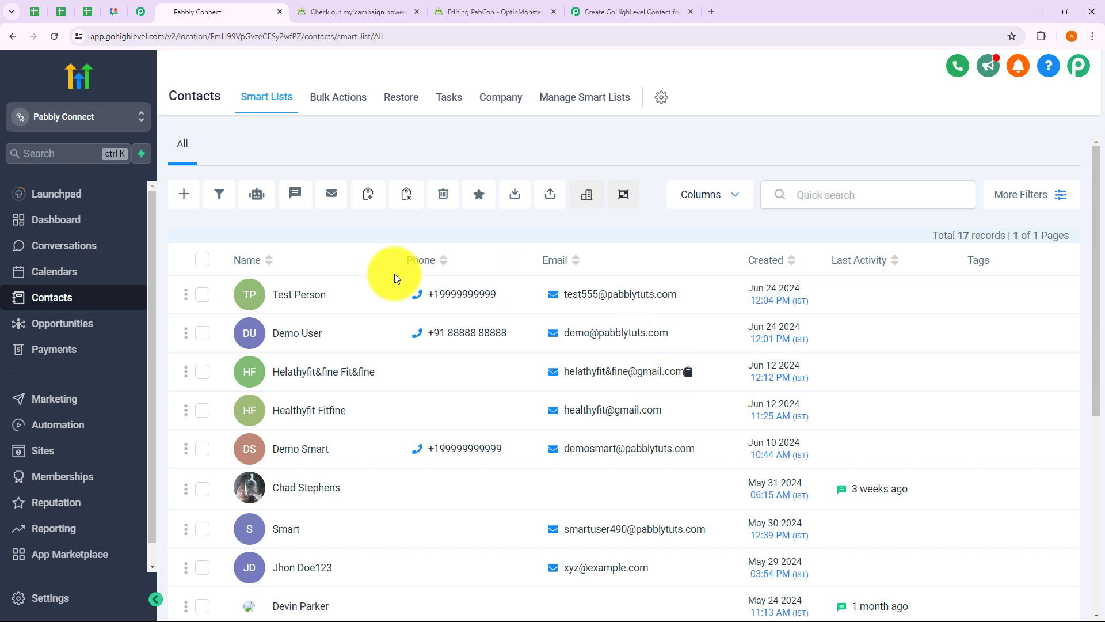
Step: Return from GoHighLevel to the Pabbly Connect workflow tab
left_click(577, 15)
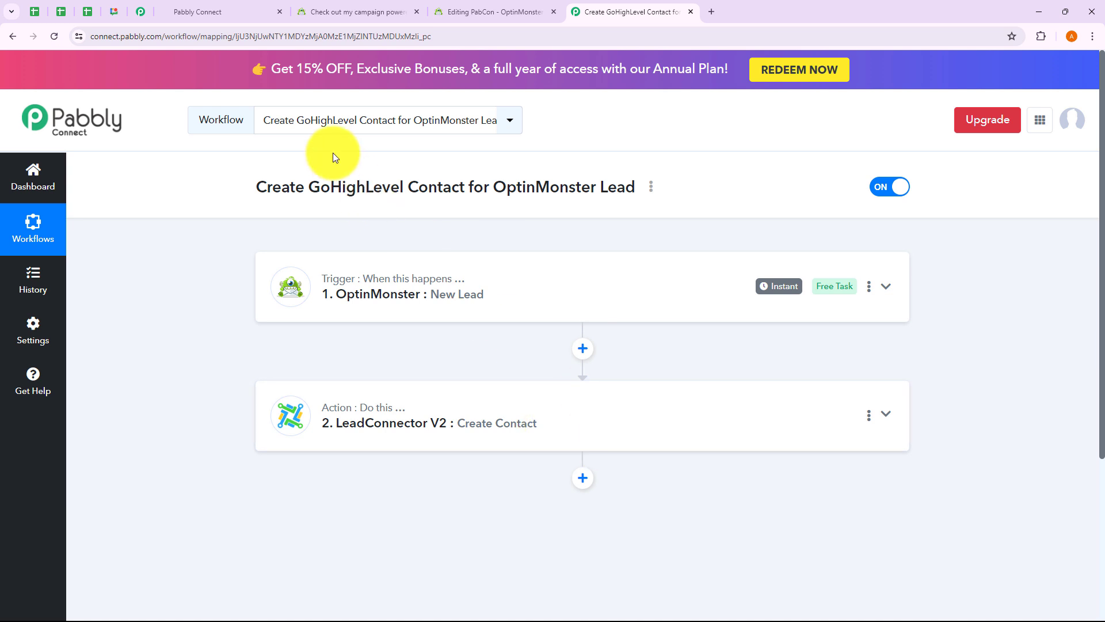
Step: Reload the OptinMonster campaign preview so a fresh signup popup appears
left_click(375, 15)
left_click(54, 37)
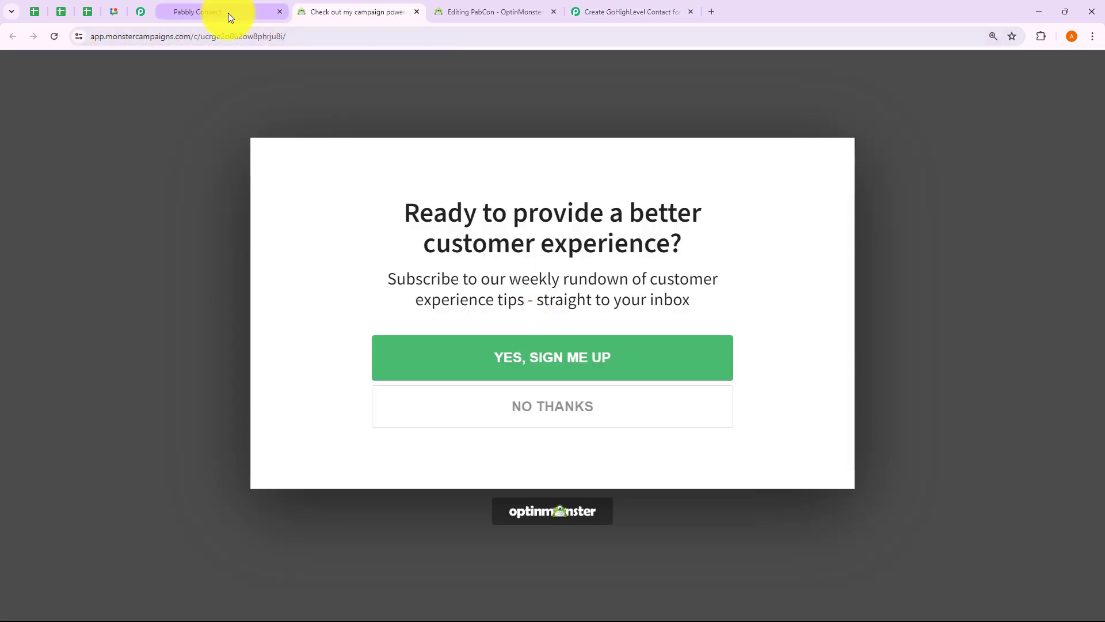
left_click(228, 13)
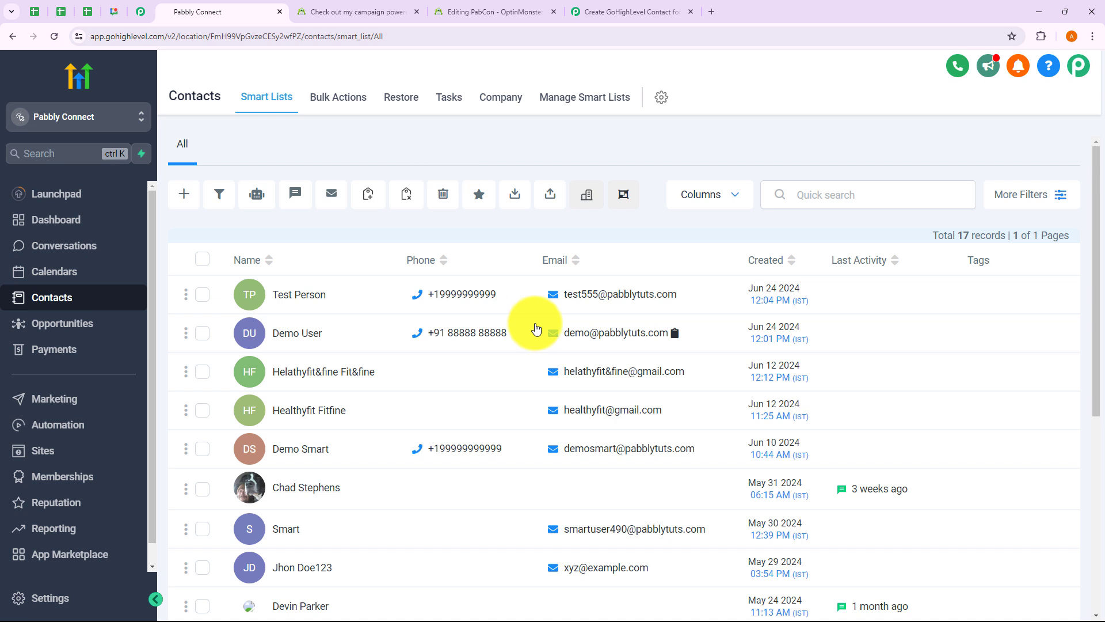
left_click(346, 13)
Step: Subscribe through the campaign popup with a sample name, email address and phone number
left_click(551, 369)
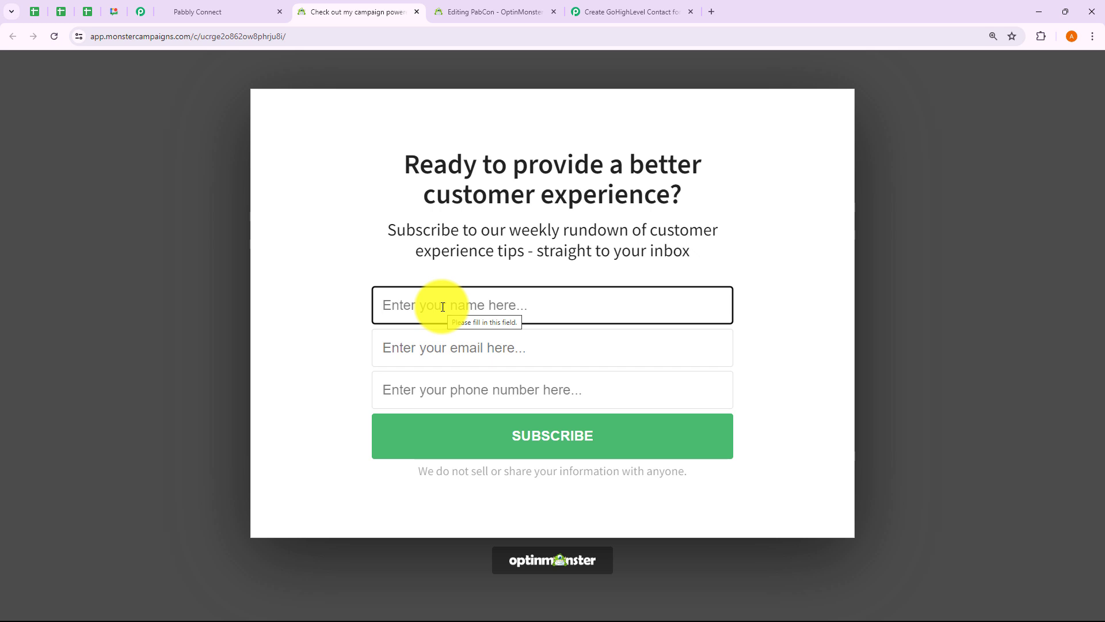
type("Sample P")
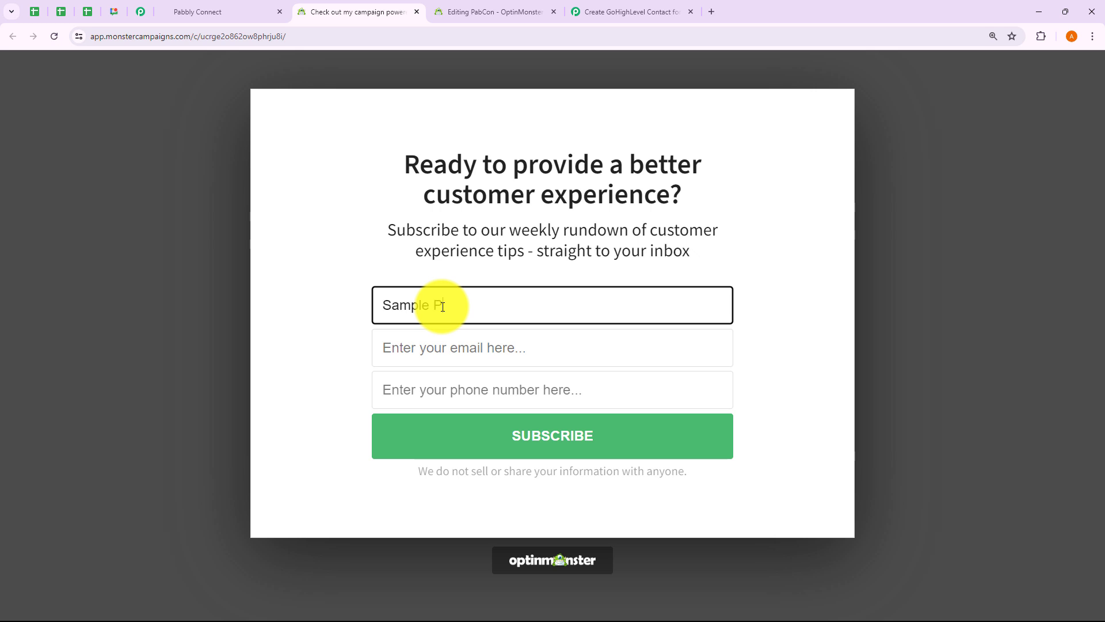
type("ersom")
left_click(421, 349)
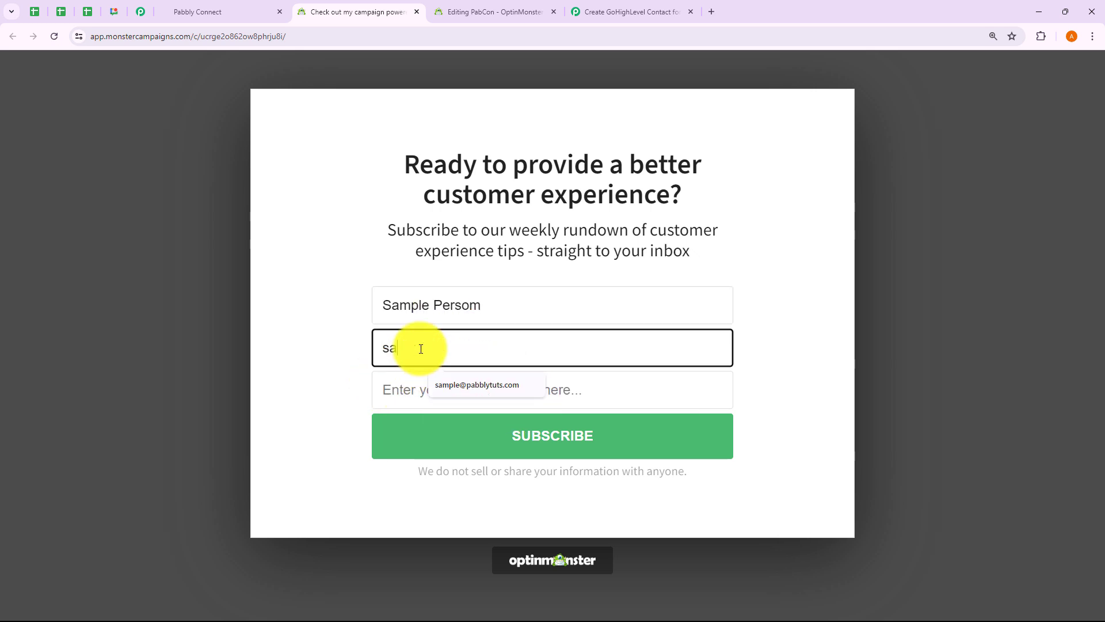
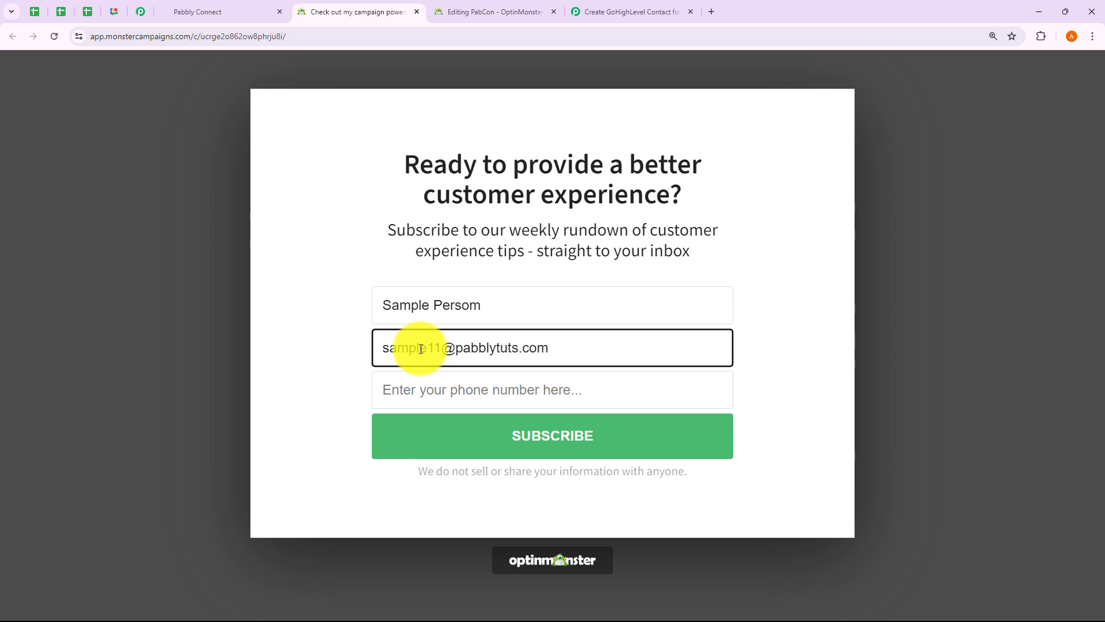
left_click(408, 398)
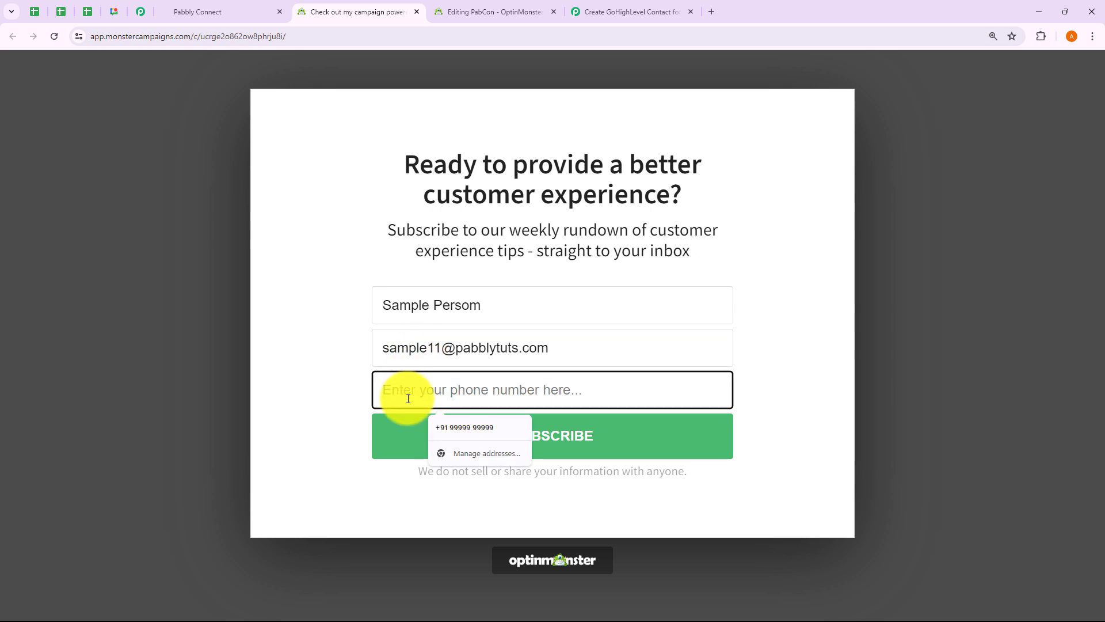
type("8888899999")
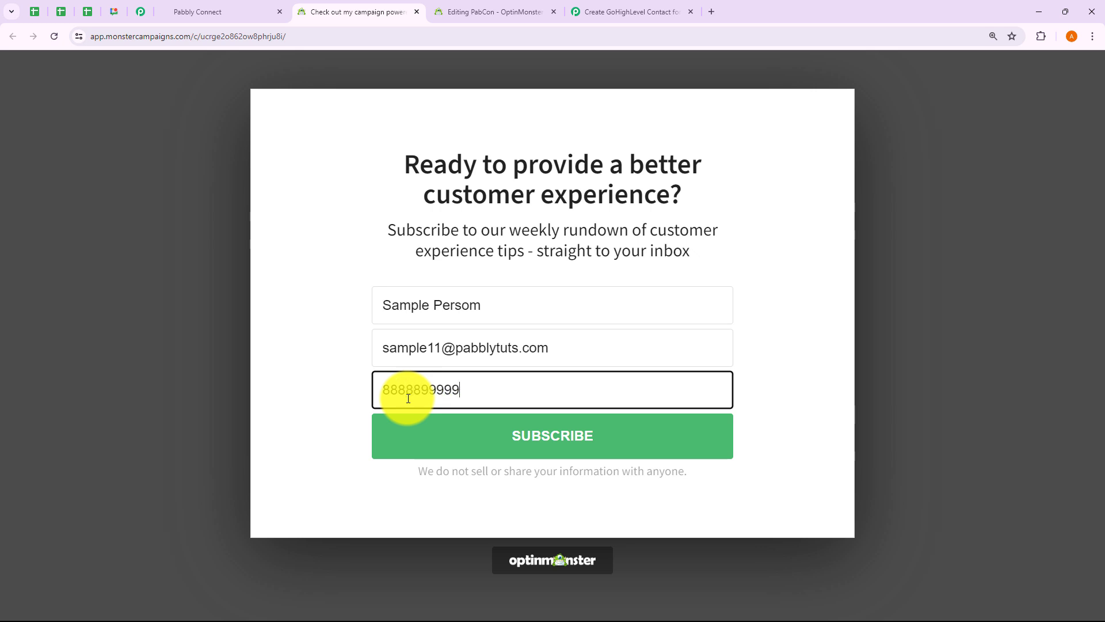
left_click(538, 427)
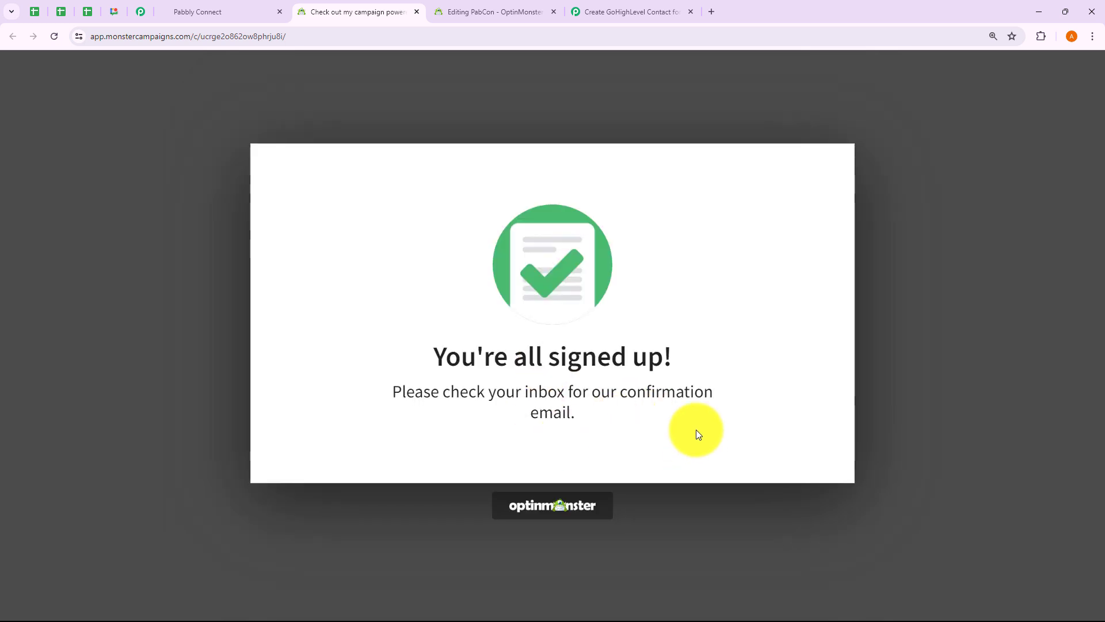
Step: Verify GoHighLevel now lists 18 contacts including the new Sample lead, then return to the workflow
left_click(637, 14)
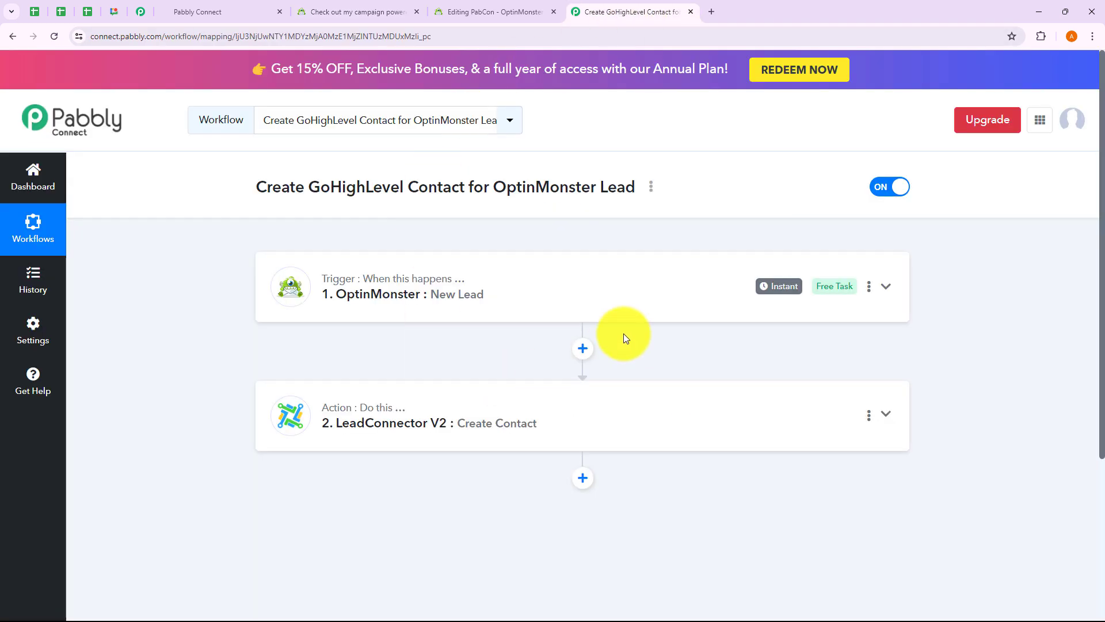
left_click(206, 14)
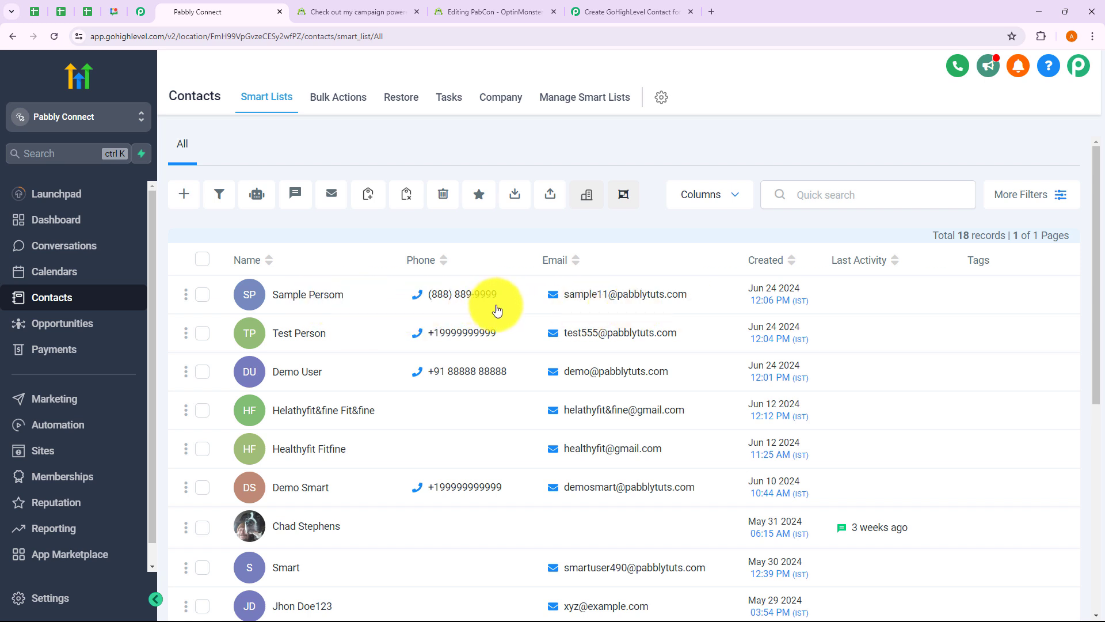
left_click(647, 10)
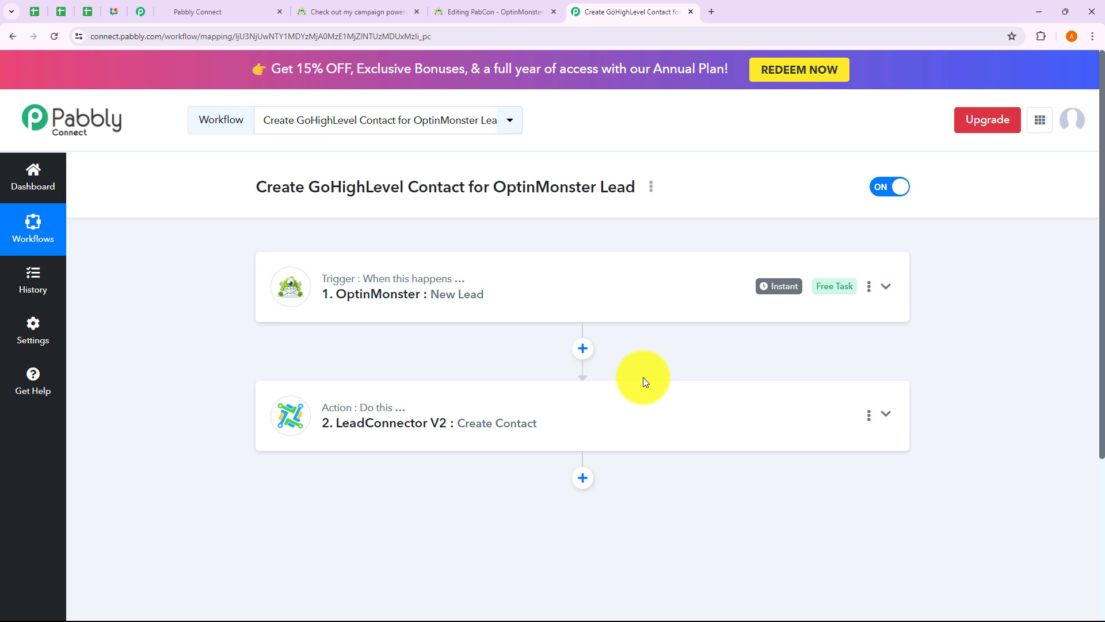
left_click(651, 189)
left_click(567, 274)
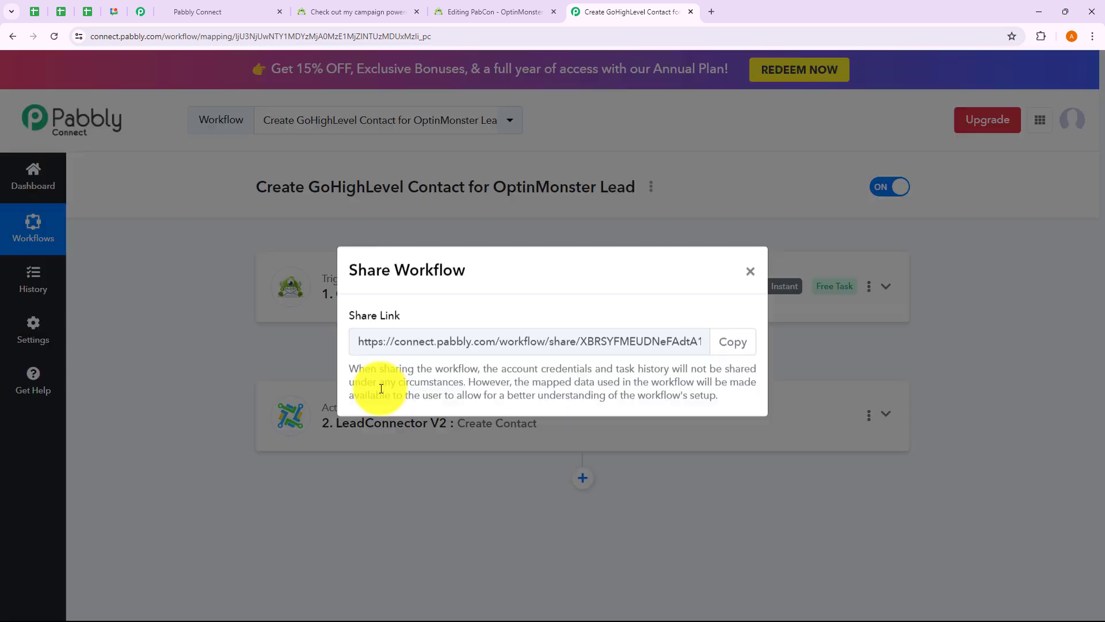
left_click_drag(371, 346, 767, 352)
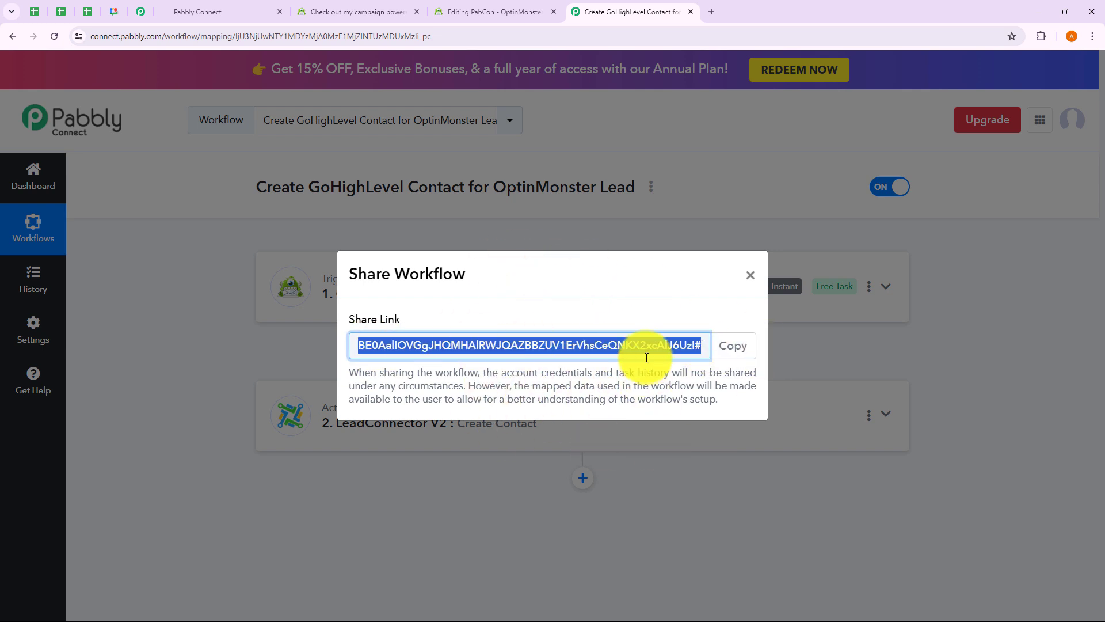
left_click(750, 276)
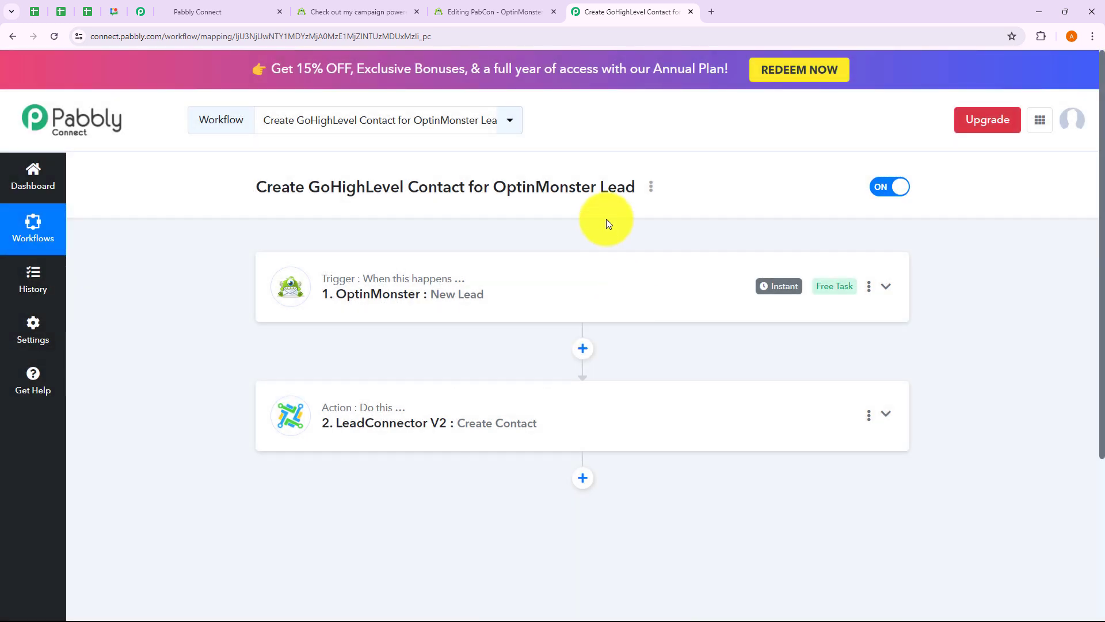